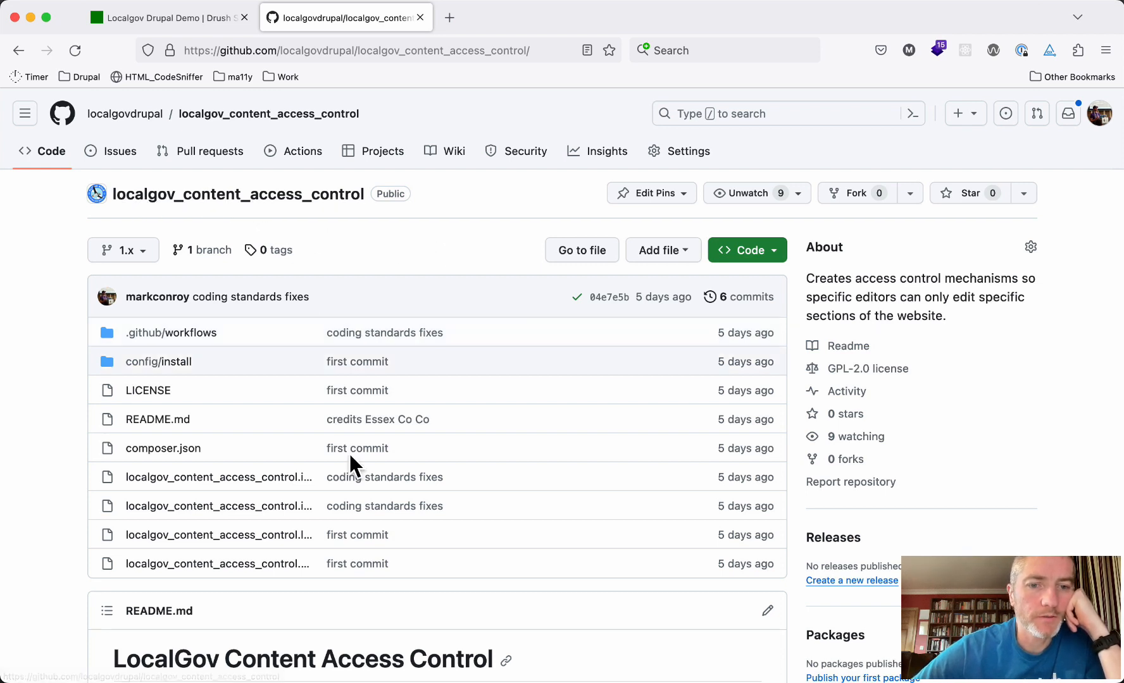
# Check the module's composer.json for the drupal/workbench and workbench_access requirements, then return to the demo site
pyautogui.scroll(-1, 346, 520)
pyautogui.click(171, 437)
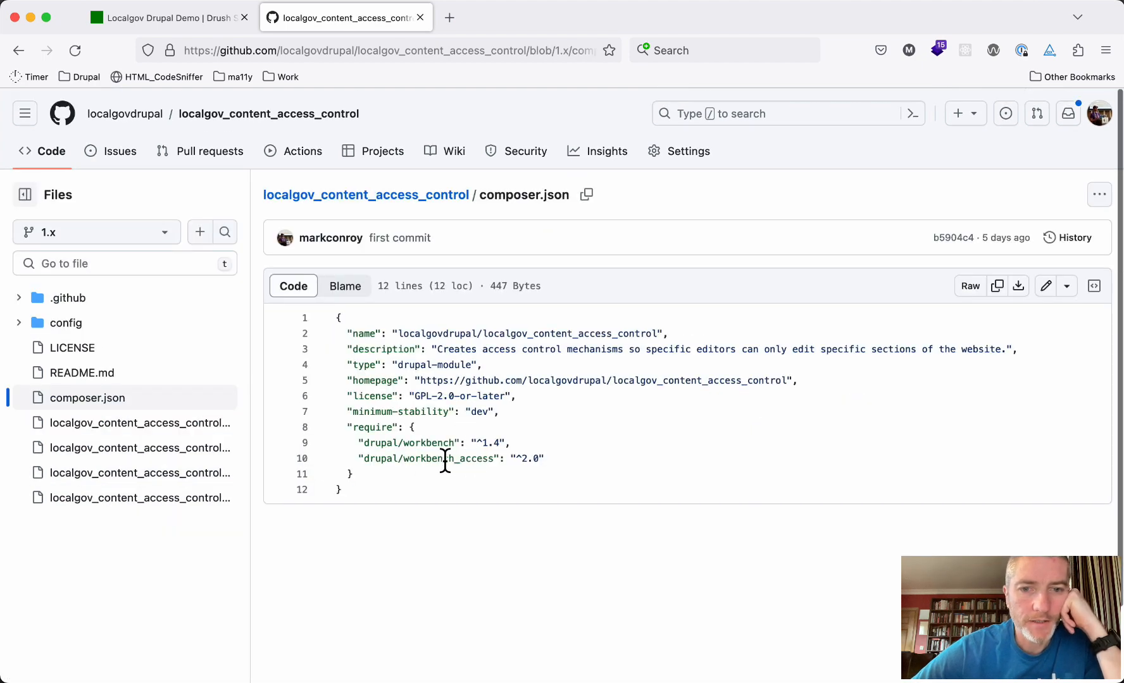
pyautogui.moveTo(370, 443); pyautogui.dragTo(466, 443)
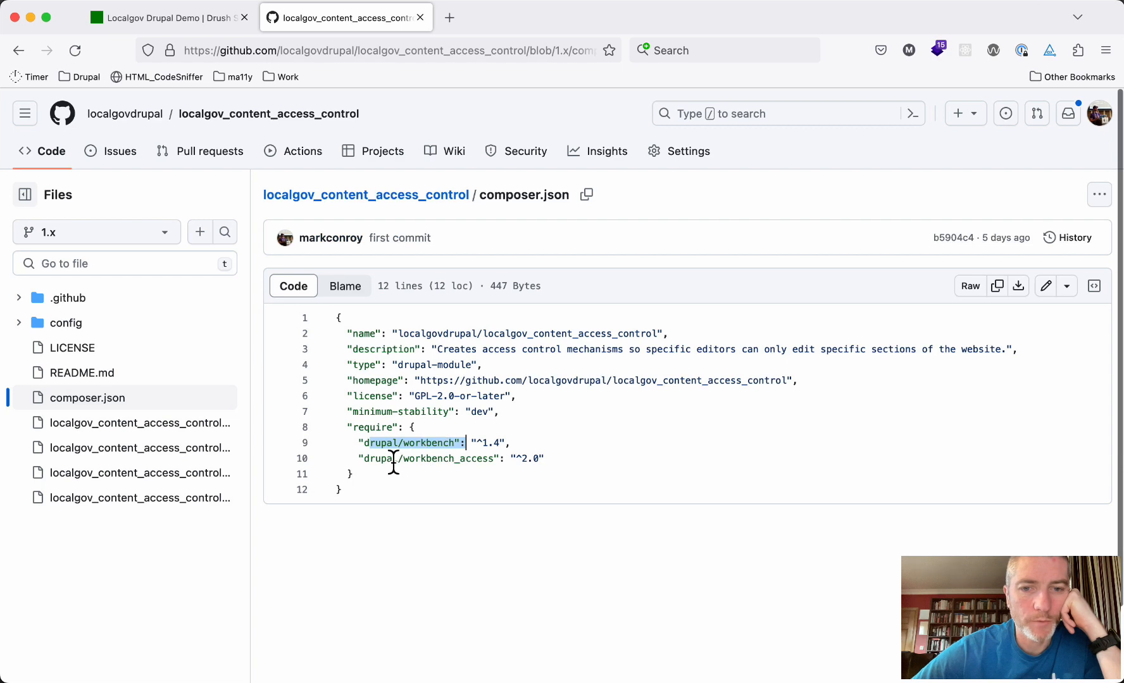
pyautogui.moveTo(397, 458); pyautogui.dragTo(472, 459)
pyautogui.hscroll(-5, 416, 418)
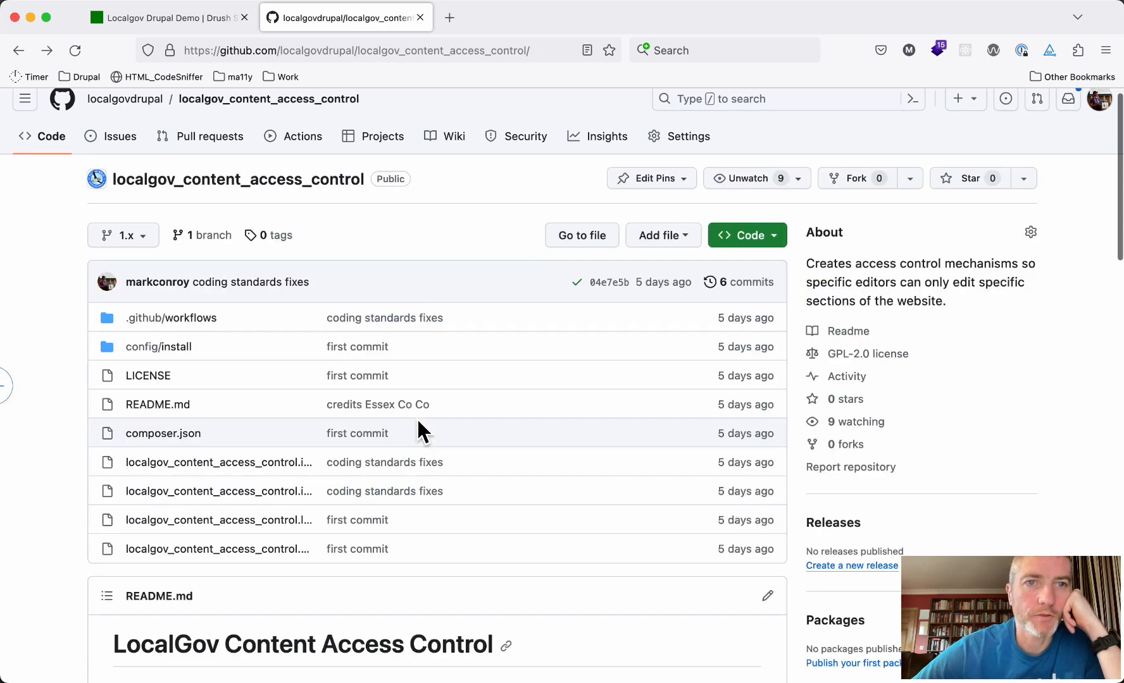
pyautogui.click(174, 19)
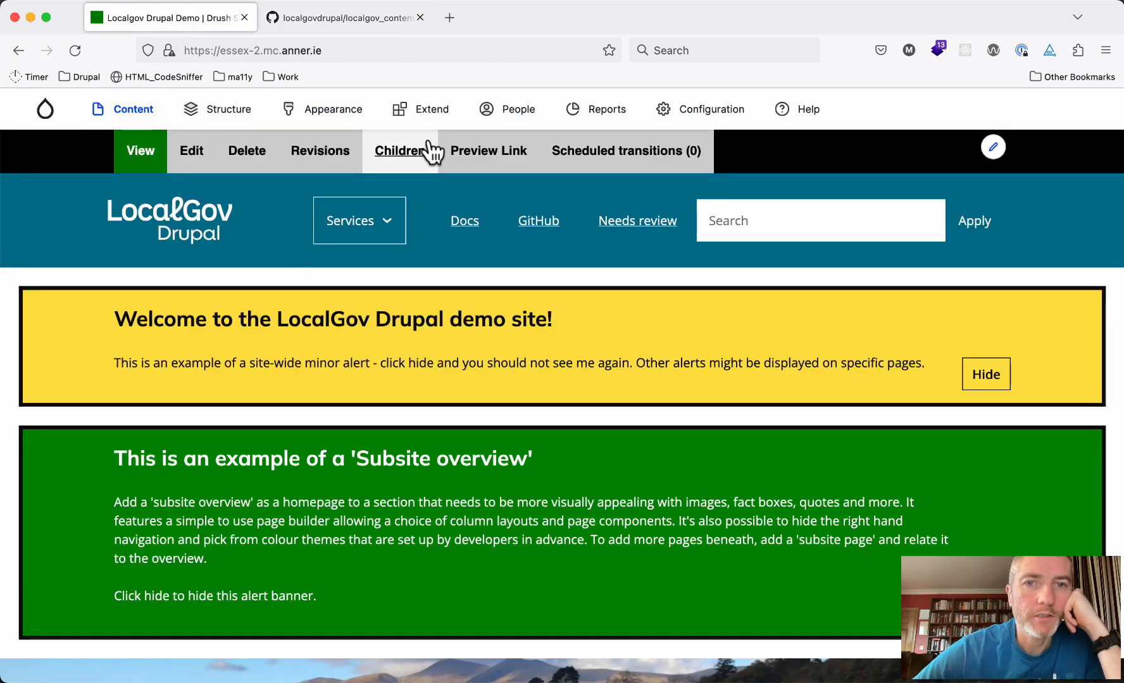
# Filter the Extend list by 'access', tick LocalGov Content Access Control and choose Install
pyautogui.click(430, 115)
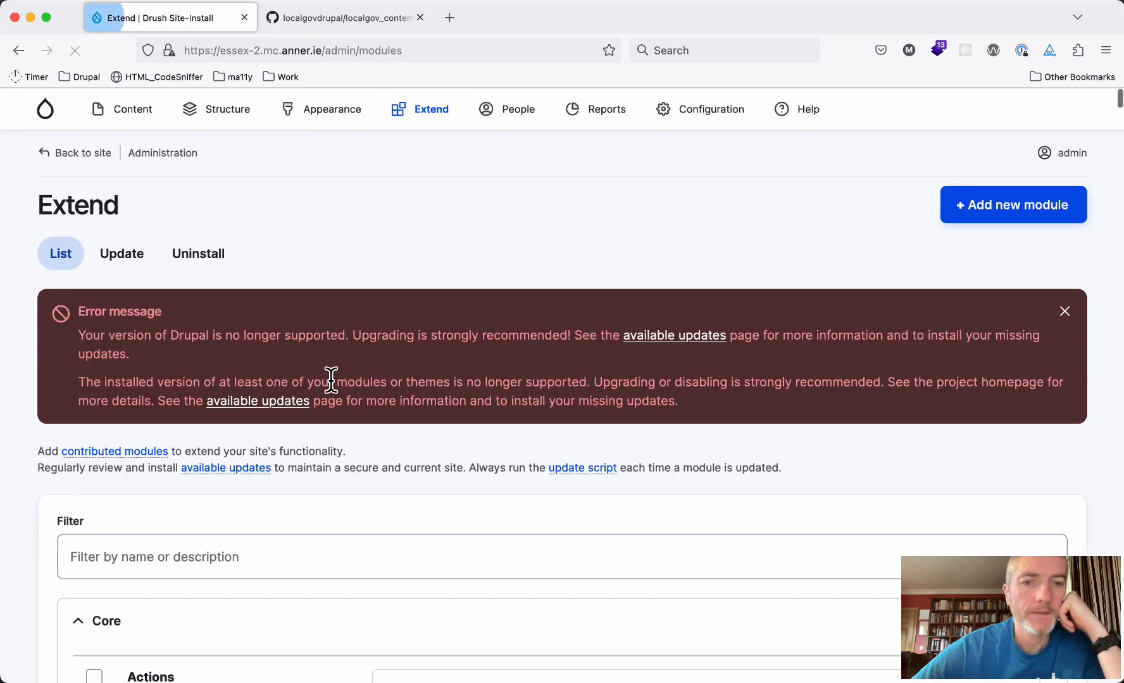
pyautogui.click(193, 551)
pyautogui.write('access')
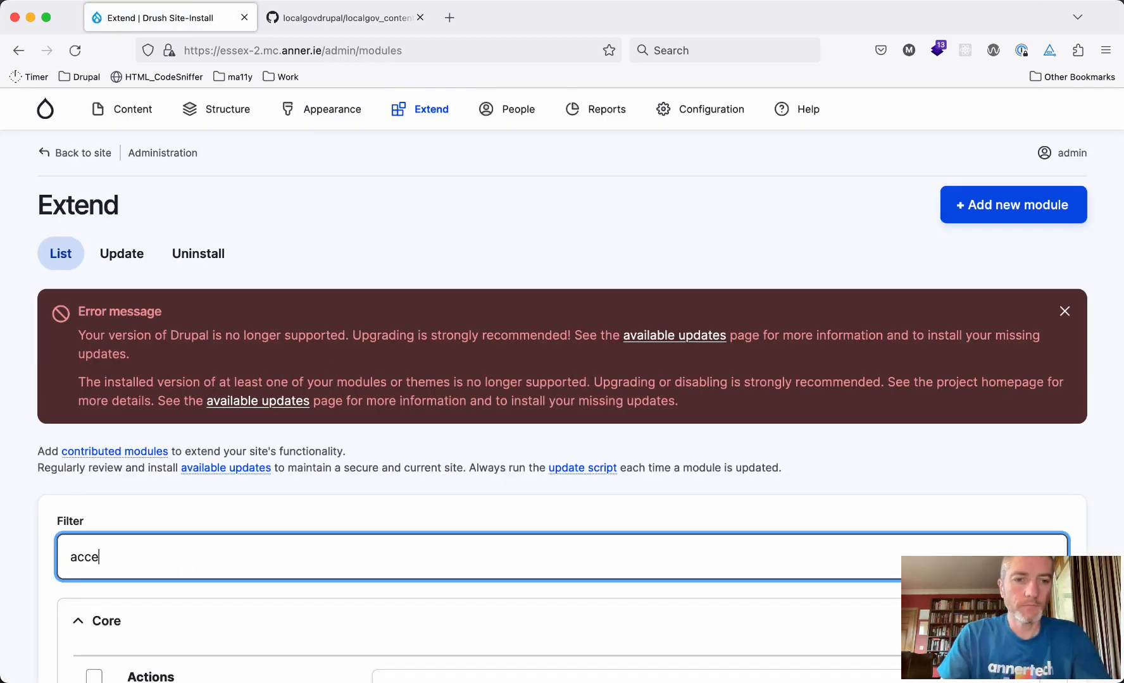
pyautogui.scroll(-10, 562, 405)
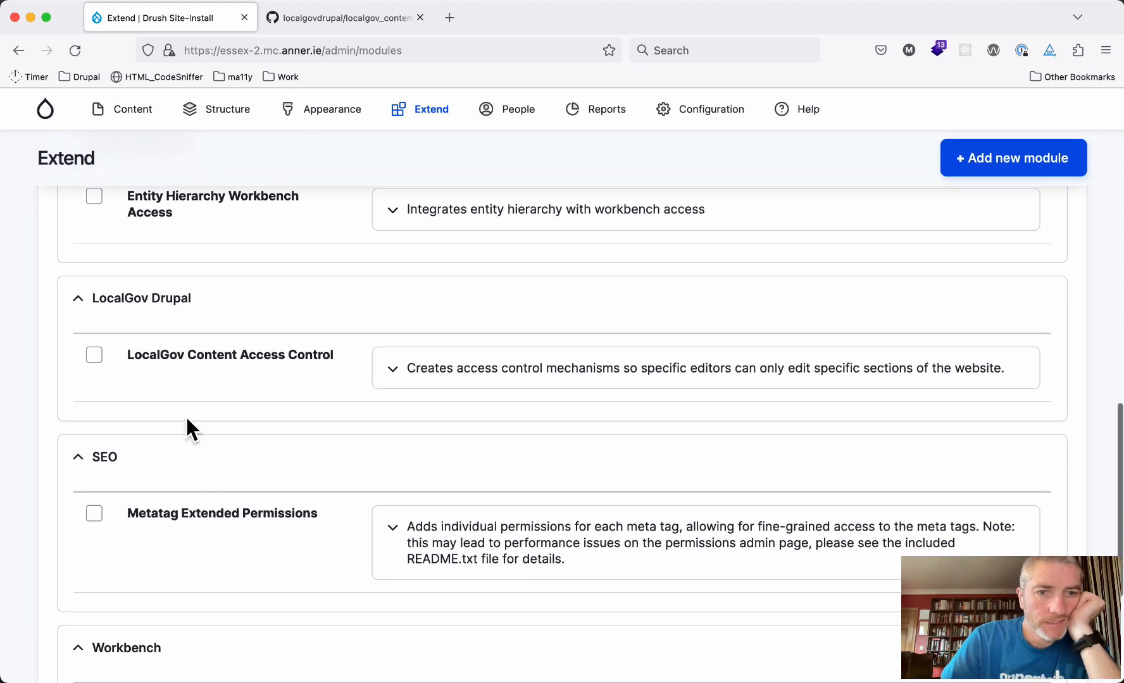
pyautogui.click(159, 357)
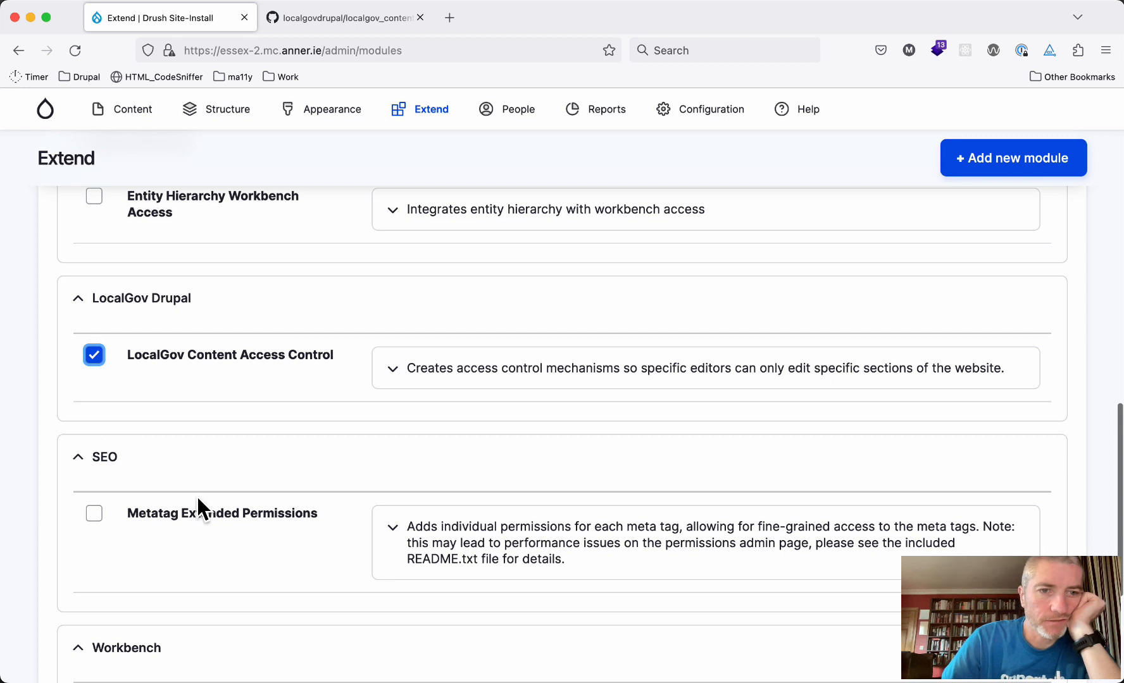
pyautogui.scroll(-5, 196, 497)
pyautogui.click(85, 582)
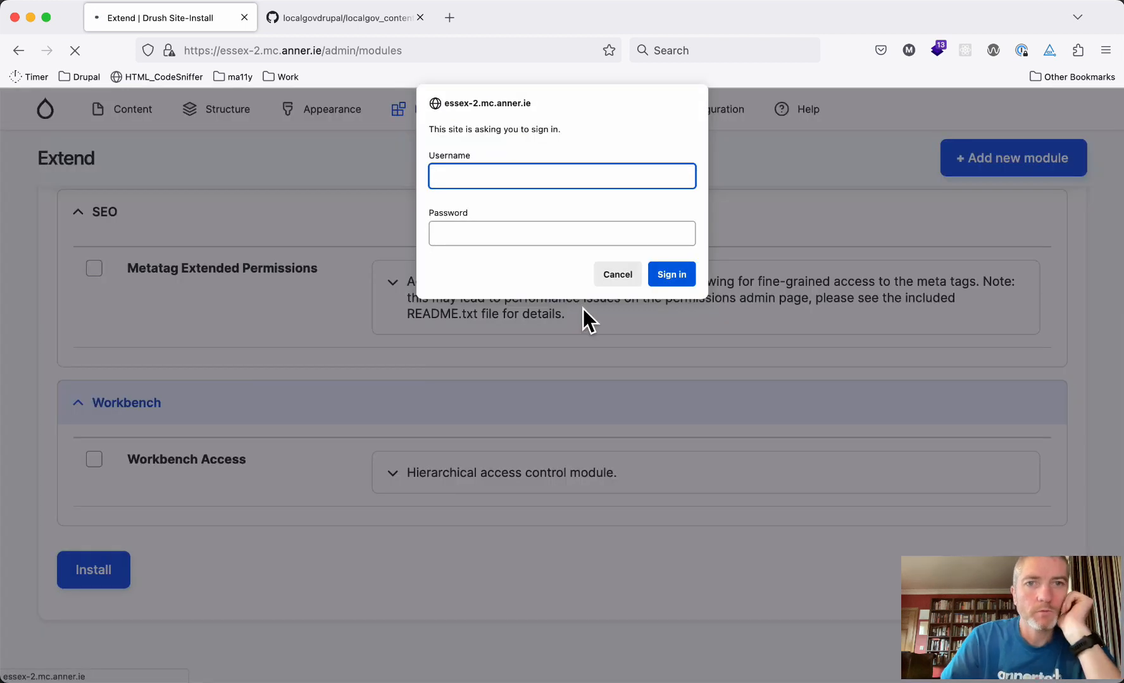
# Sign in to the site with the site username and password
pyautogui.write('lgov')
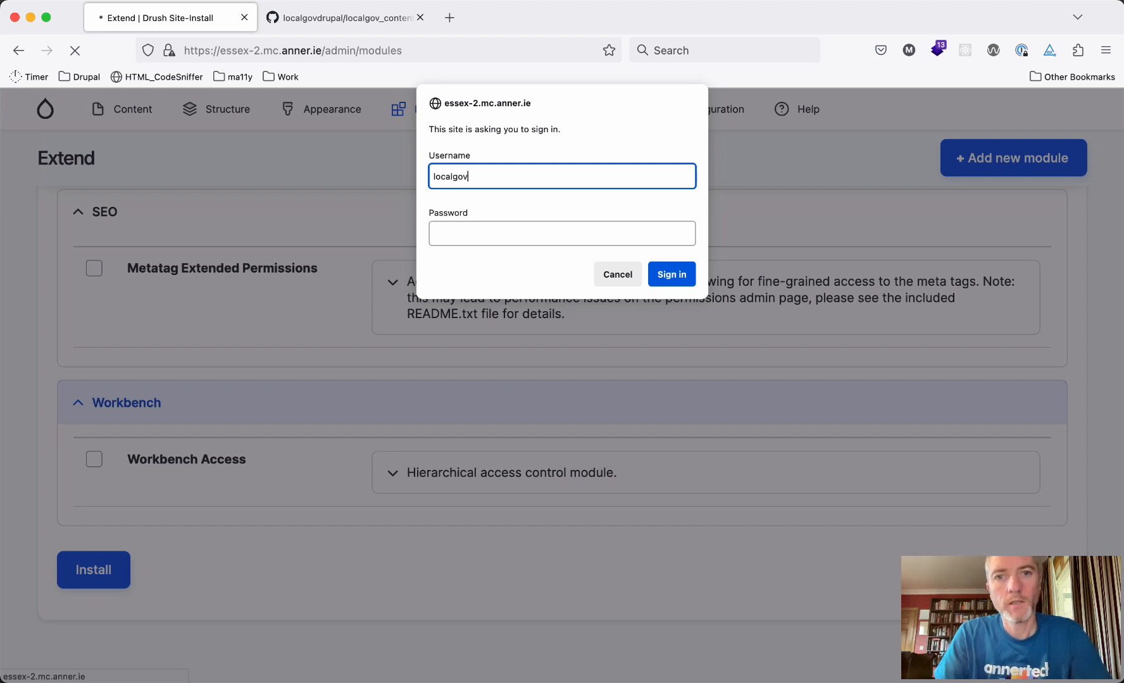
pyautogui.press('Tab')
pyautogui.write('lo')
pyautogui.press('Return')
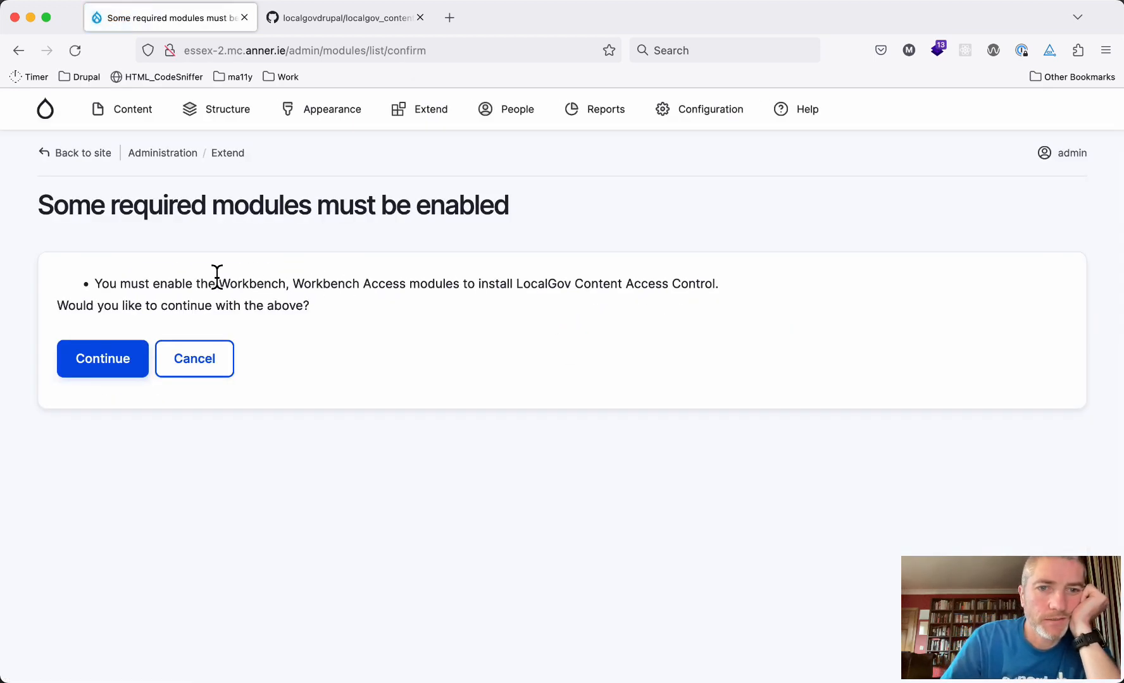
# Confirm enabling Workbench and Workbench Access along with LocalGov Content Access Control
pyautogui.moveTo(216, 284); pyautogui.dragTo(379, 285)
pyautogui.click(96, 366)
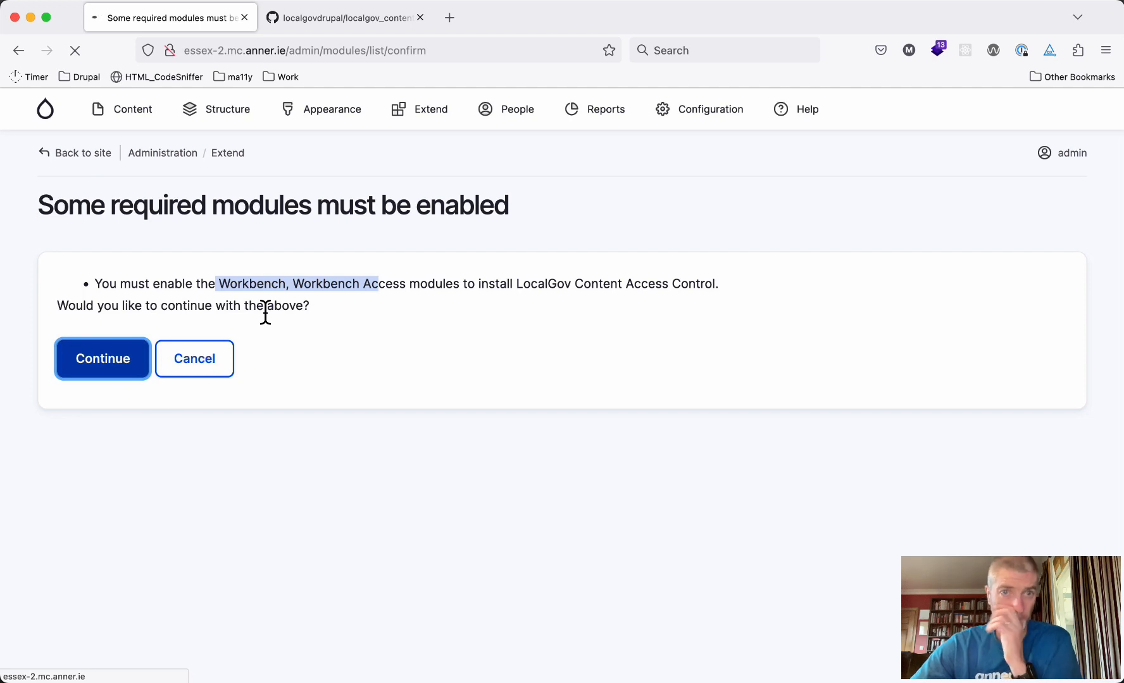
pyautogui.moveTo(221, 110)
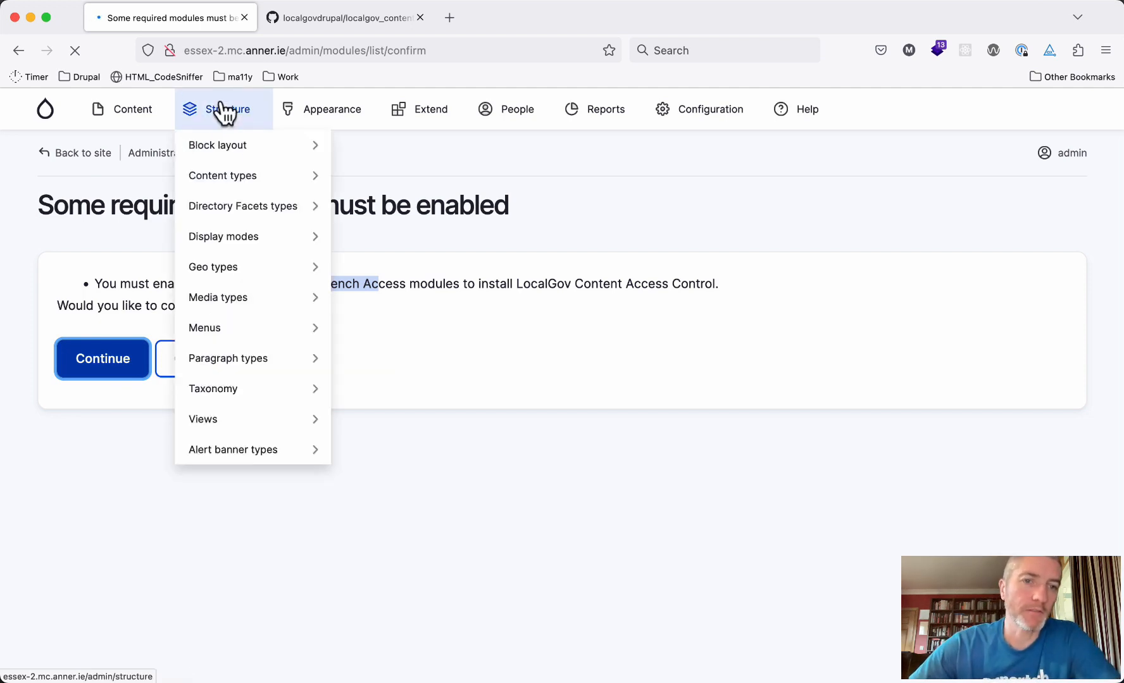
pyautogui.moveTo(243, 401)
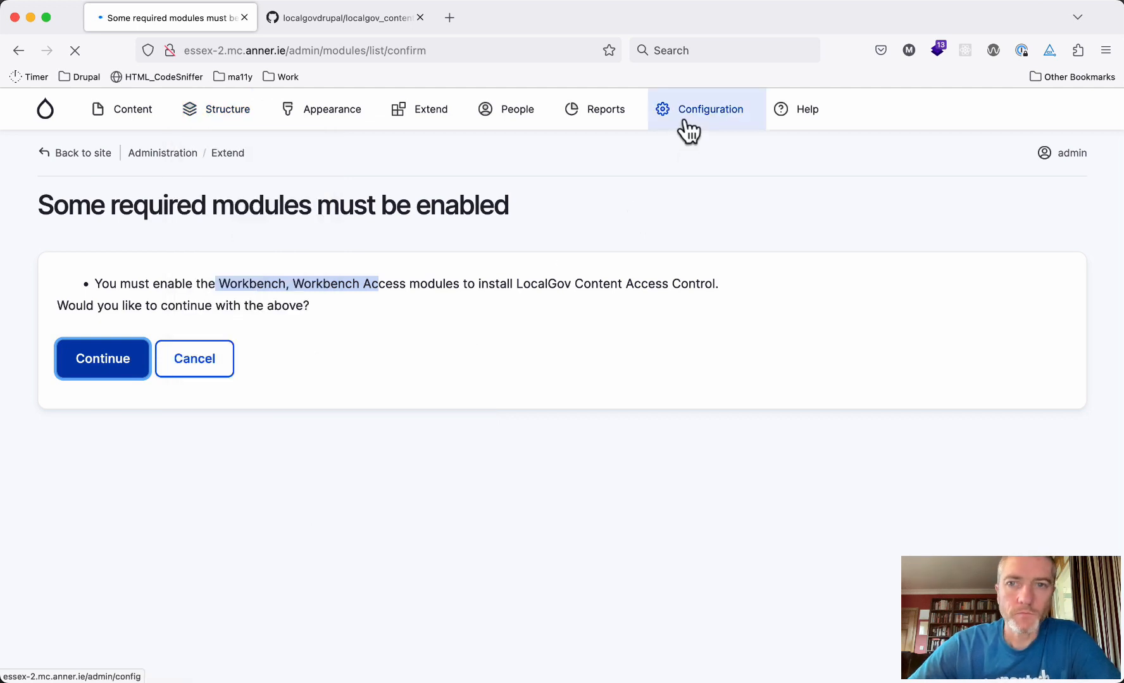
pyautogui.moveTo(688, 129)
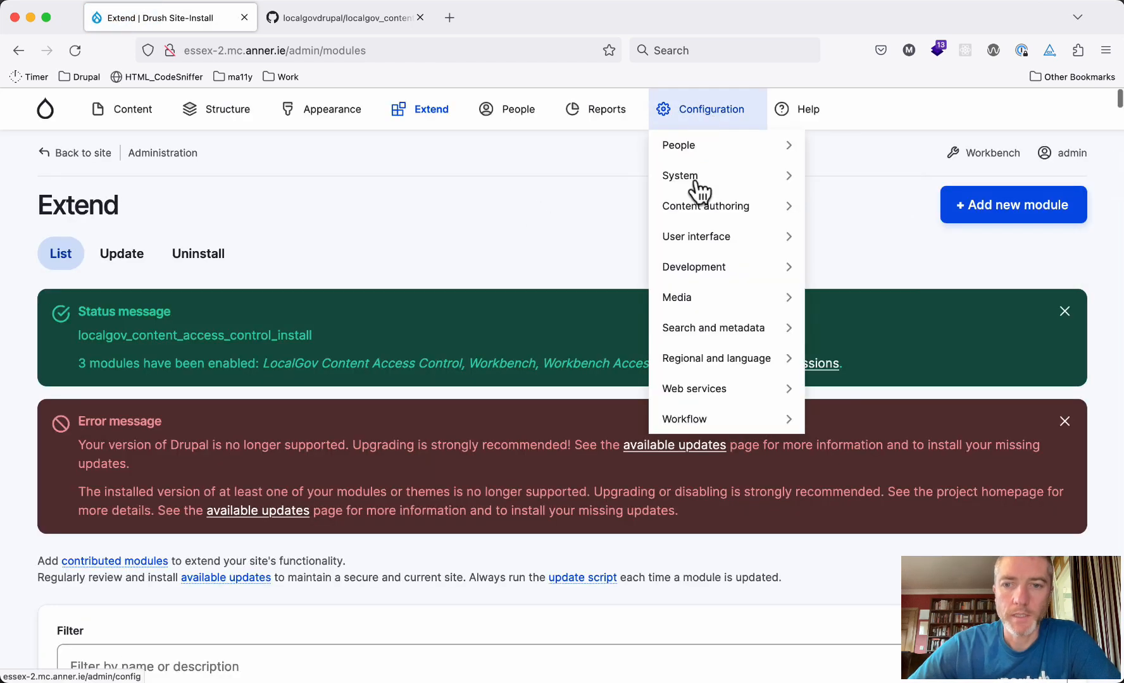
pyautogui.moveTo(700, 419)
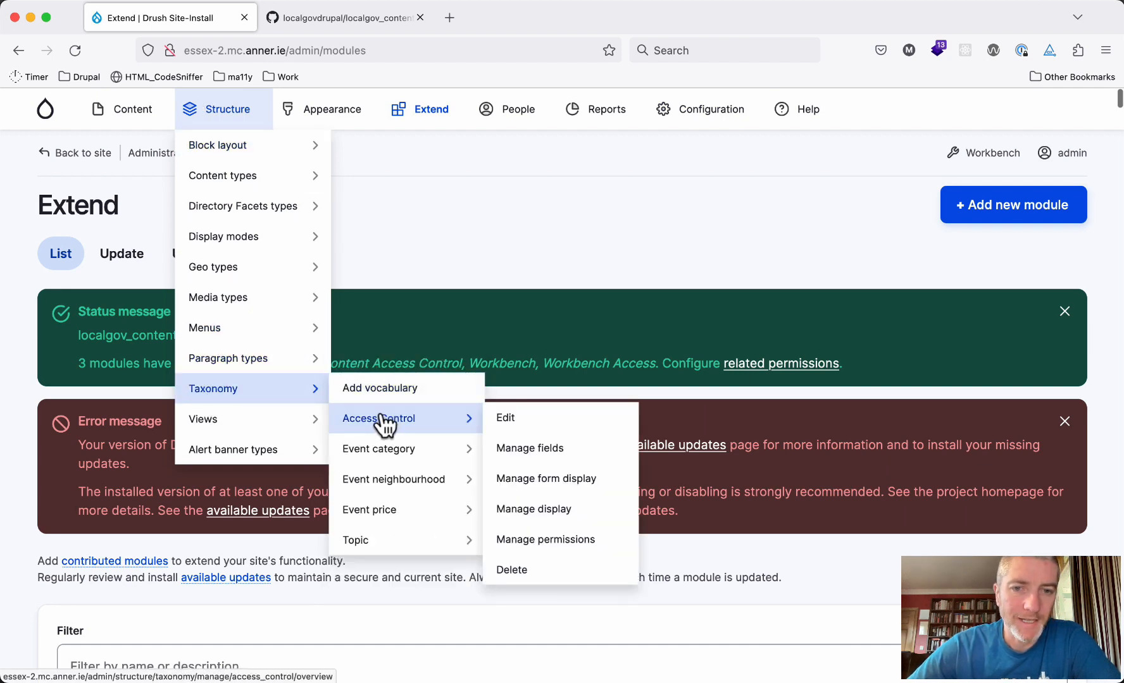
# Add the term 'Children, young people and families' to the Access Control vocabulary
pyautogui.click(381, 417)
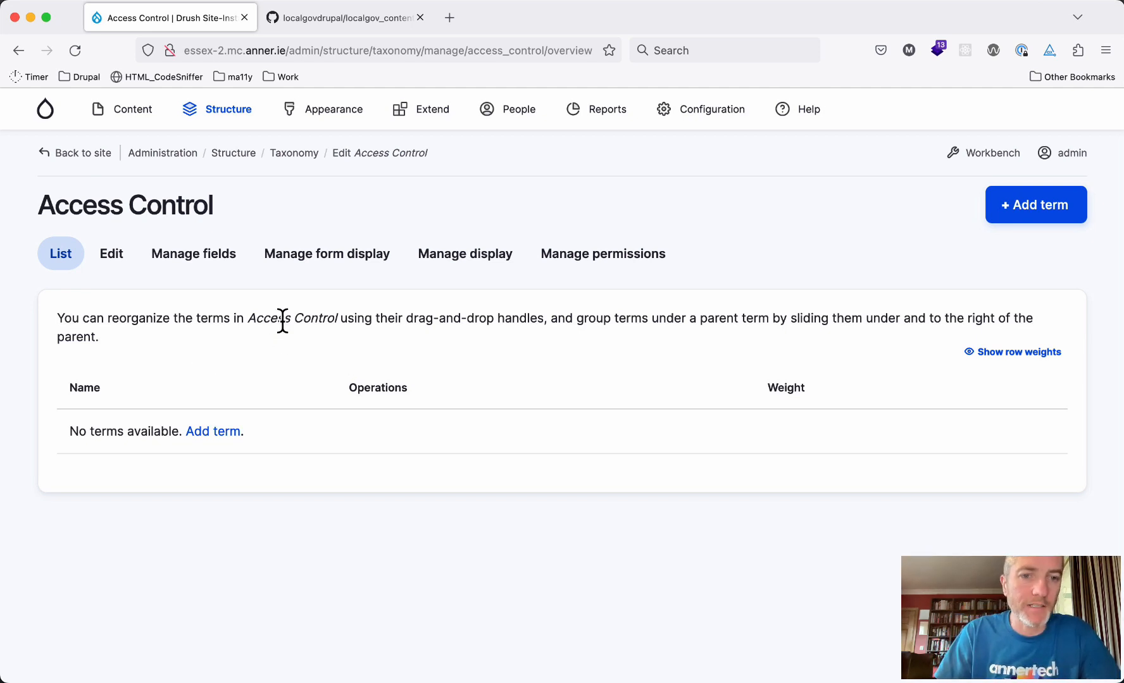
pyautogui.click(213, 431)
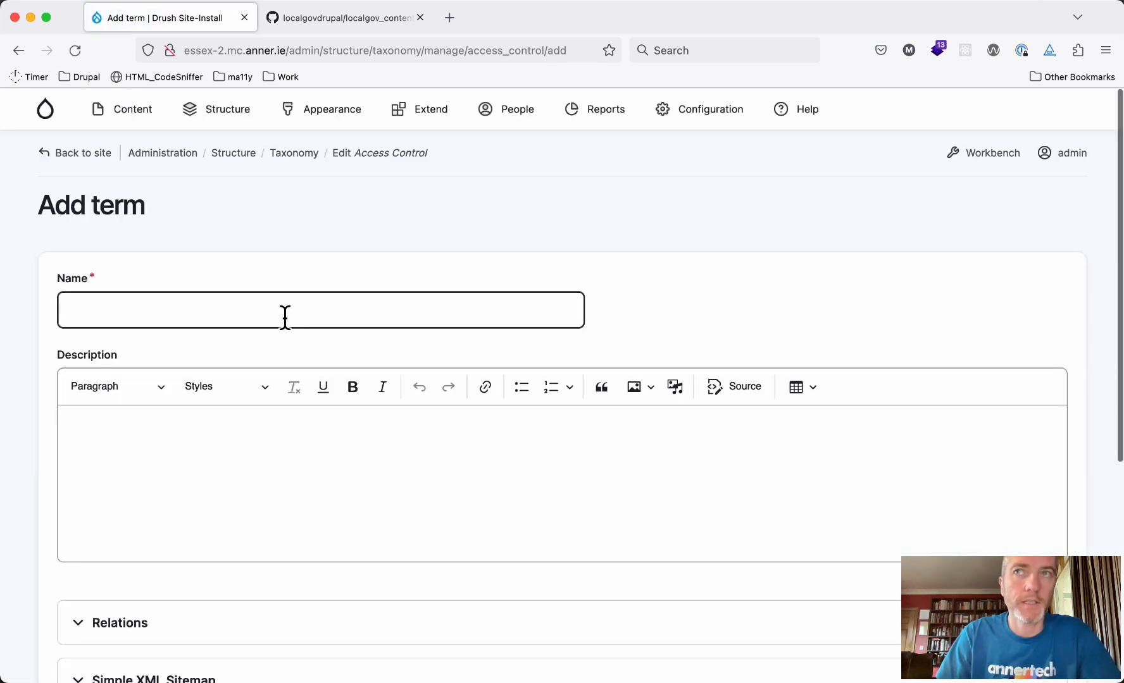
pyautogui.click(285, 316)
pyautogui.write('chi')
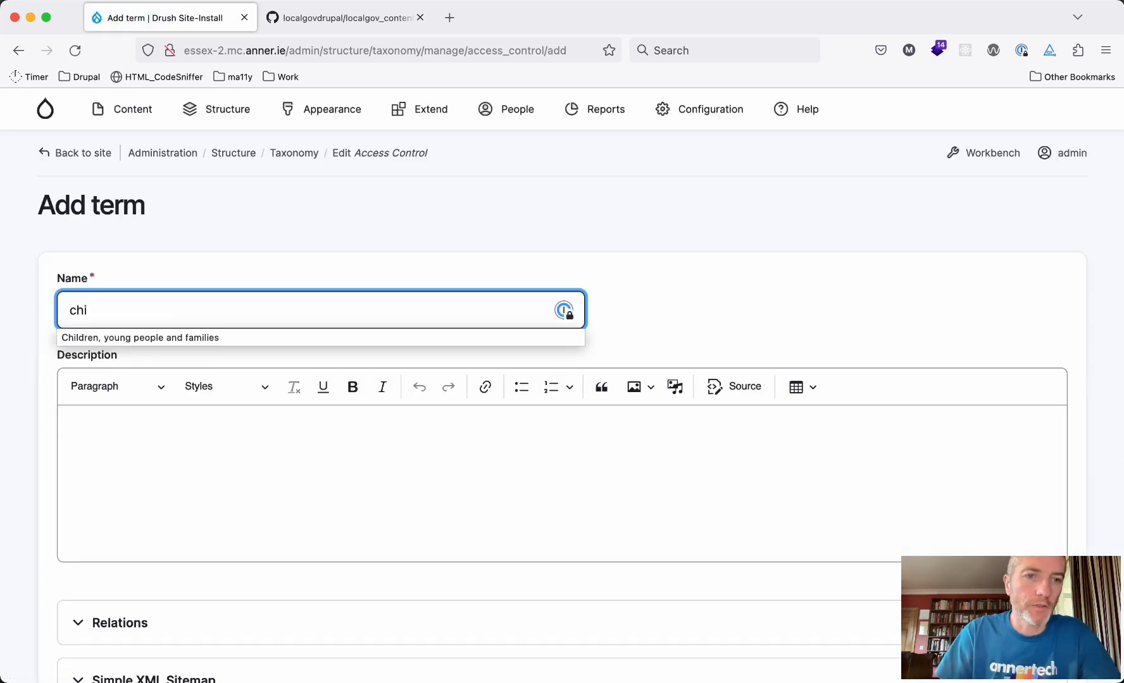
pyautogui.press('Return')
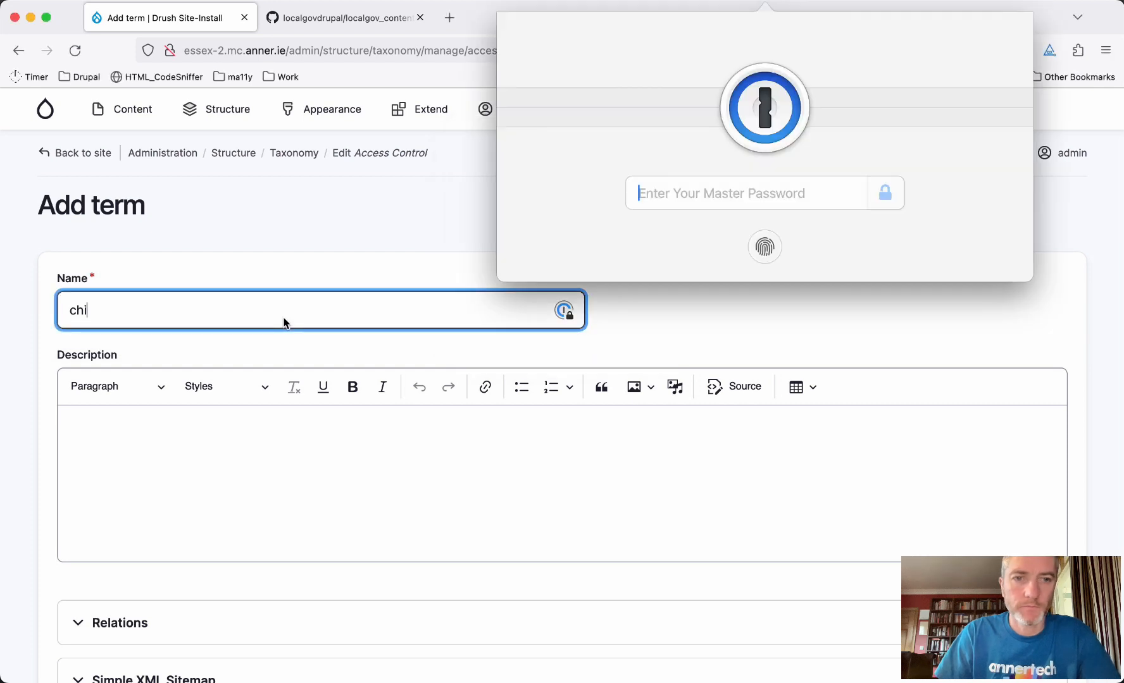
pyautogui.press('Escape')
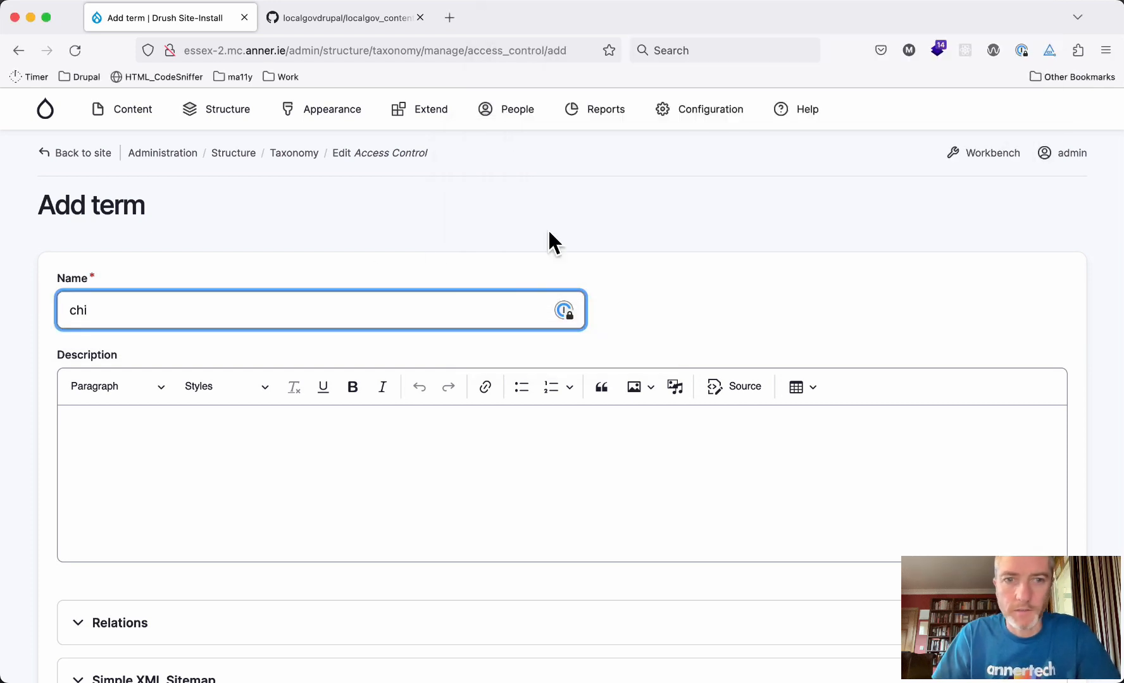
pyautogui.doubleClick(146, 307)
pyautogui.click(137, 335)
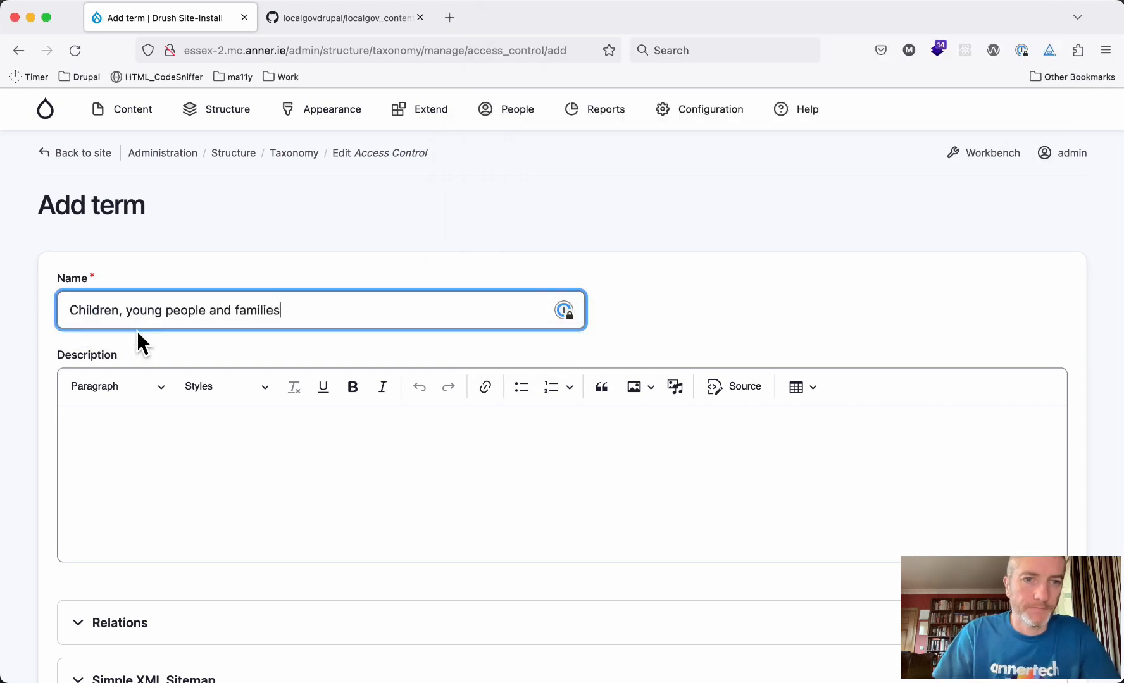
pyautogui.scroll(-3, 131, 478)
pyautogui.scroll(-5, 132, 478)
pyautogui.click(188, 573)
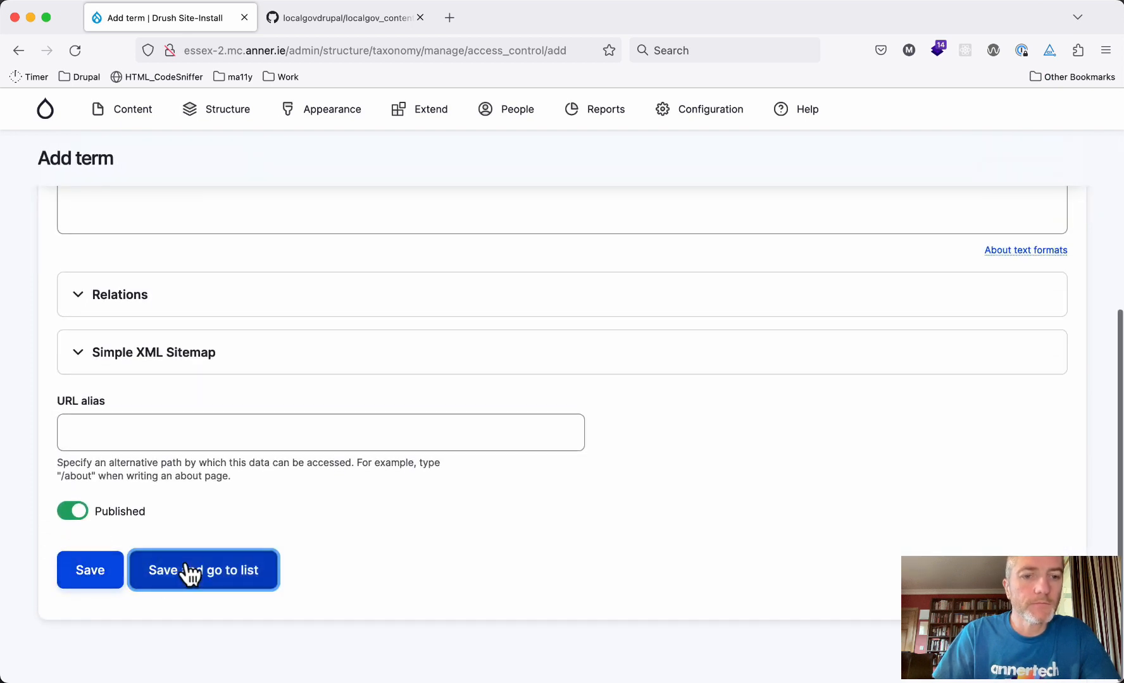
pyautogui.click(79, 564)
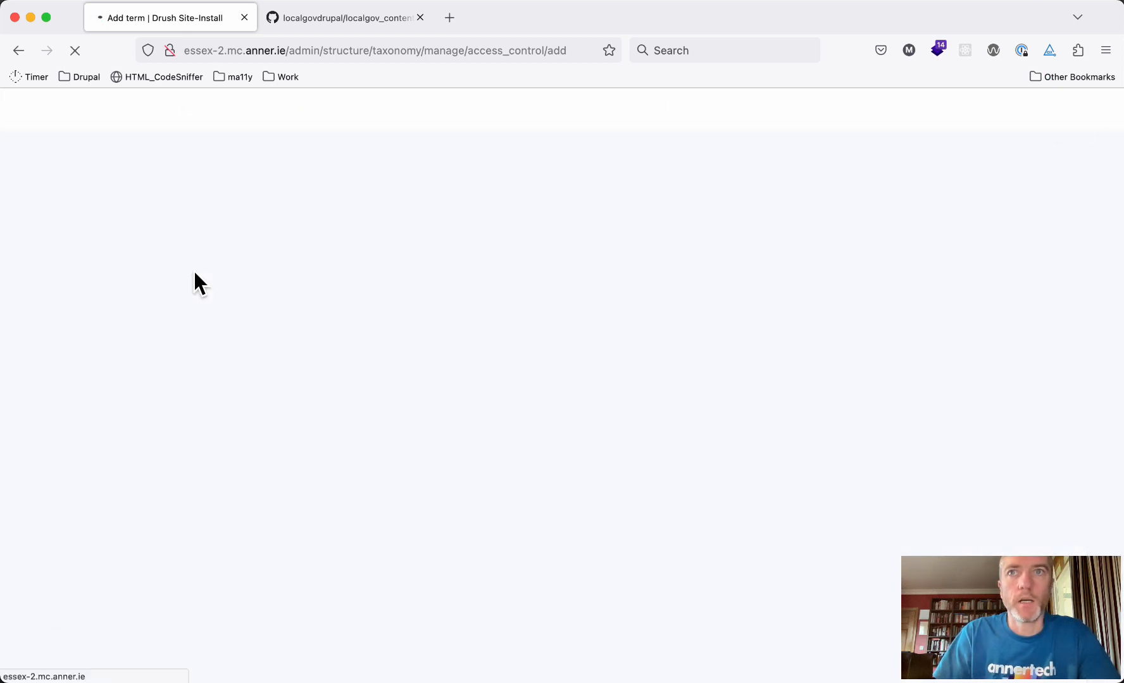
# Add the terms 'Running the council' and 'News'
pyautogui.click(94, 390)
pyautogui.write('runn')
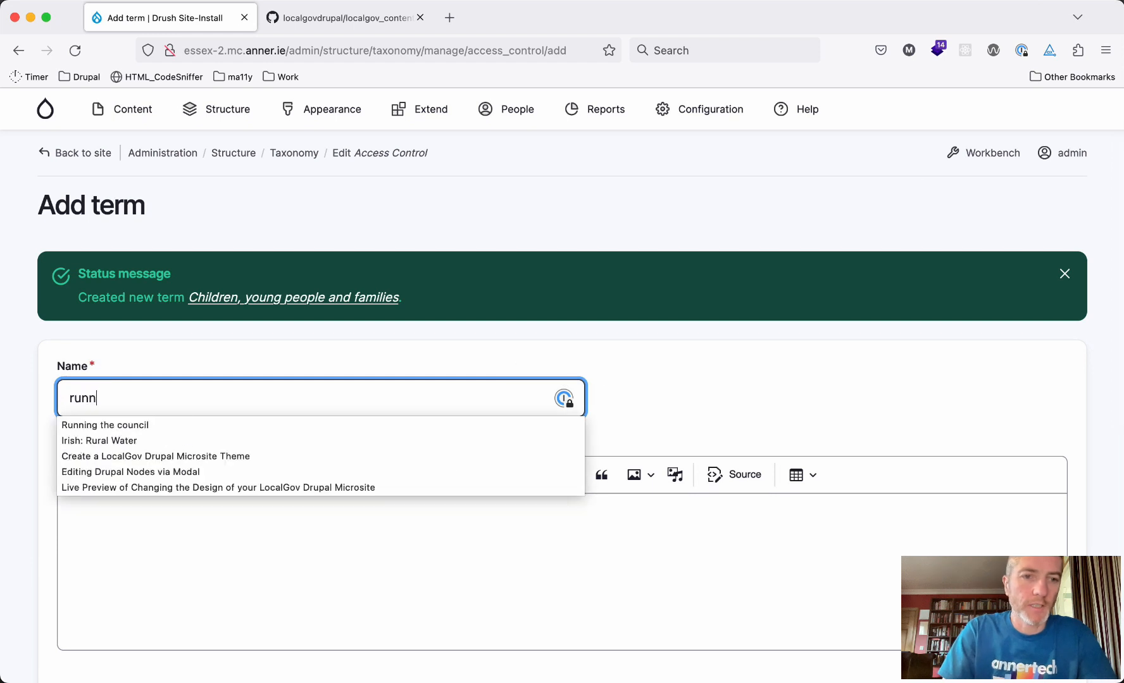
pyautogui.press('Down')
pyautogui.press('Return')
pyautogui.press('Return')
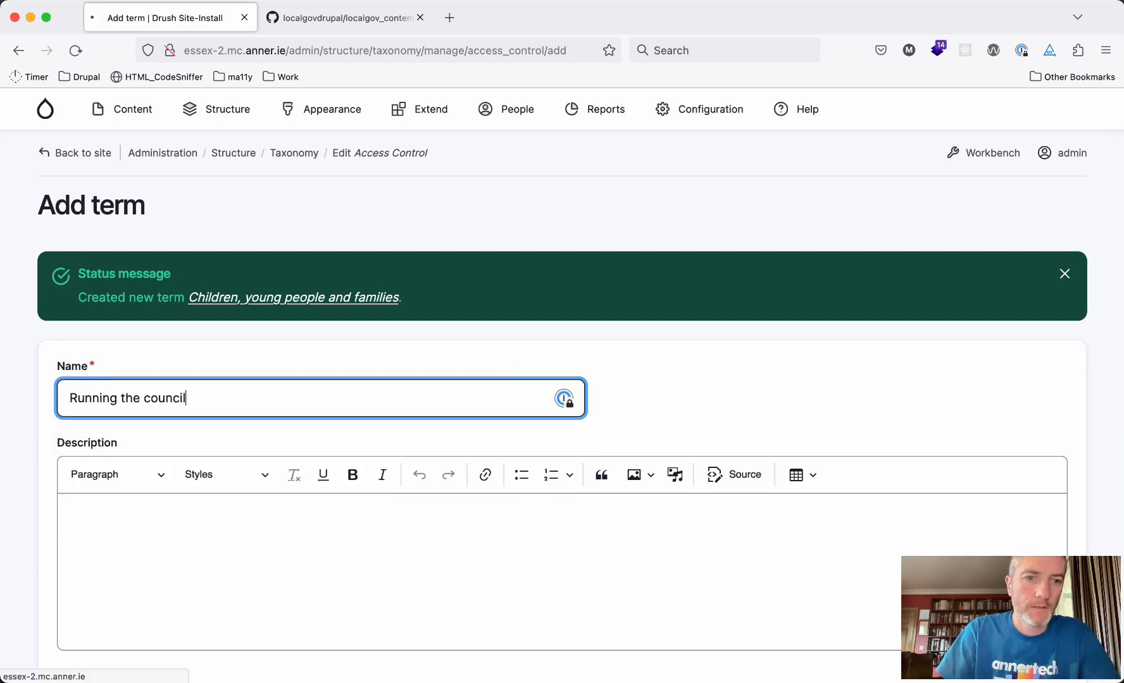
pyautogui.click(103, 397)
pyautogui.write('News')
pyautogui.press('Return')
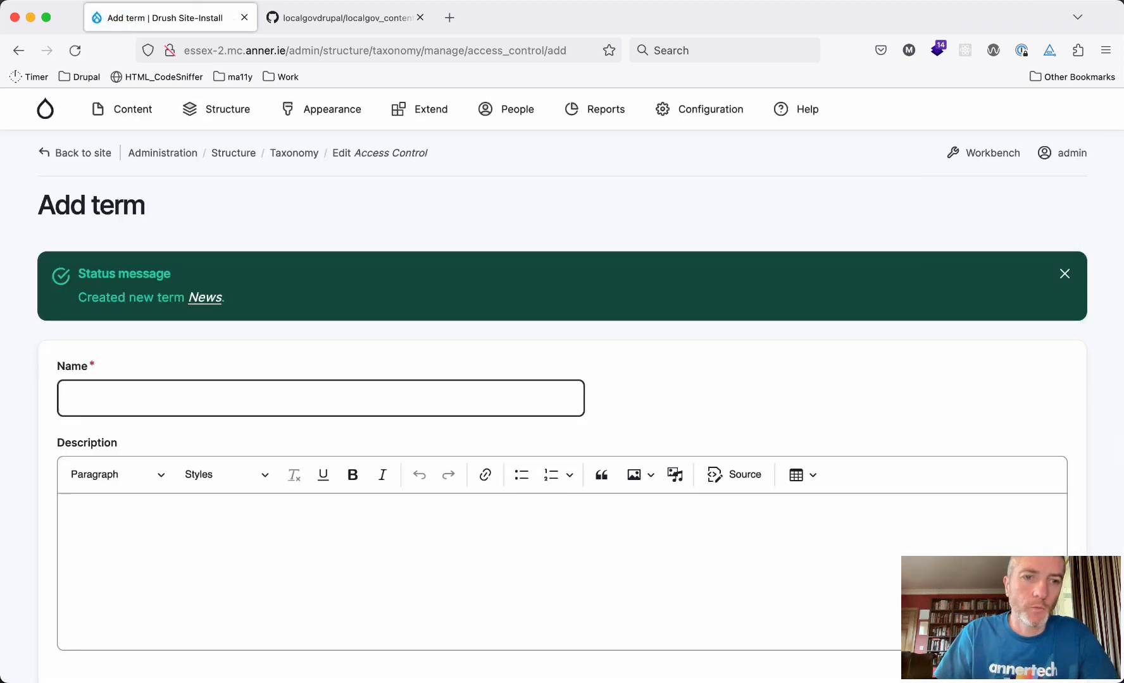
# Add the terms 'Adoption' and 'Fostering'
pyautogui.click(102, 399)
pyautogui.write('Adoption')
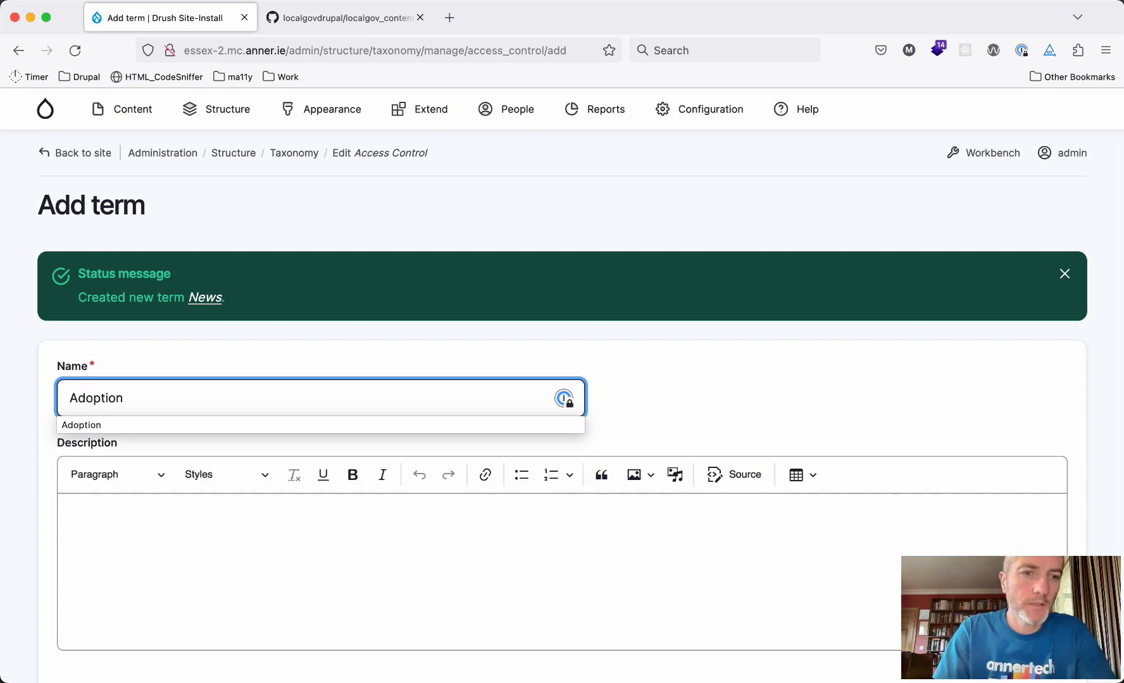
pyautogui.press('Return')
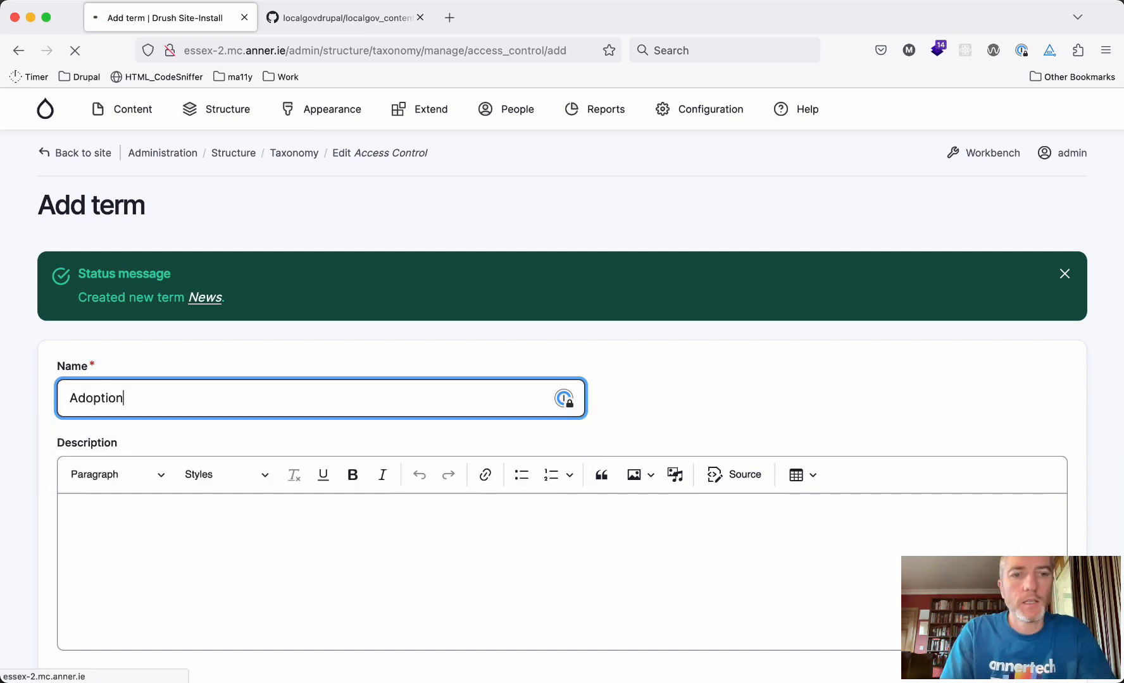
pyautogui.click(101, 398)
pyautogui.write('Fs')
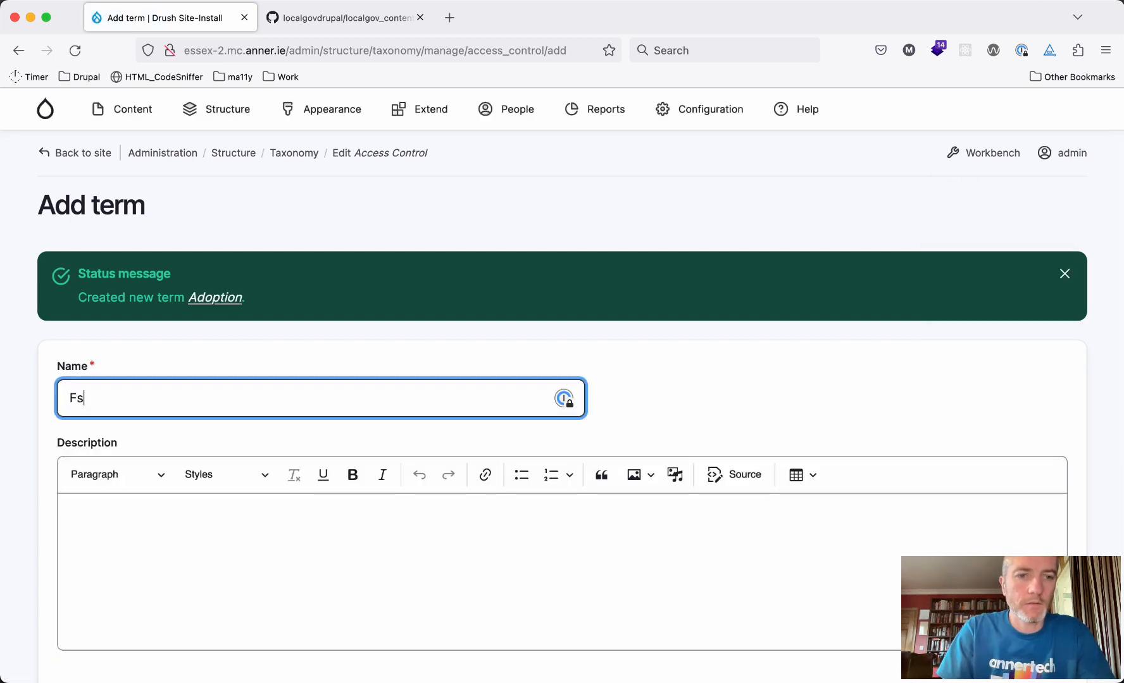
pyautogui.press('BackSpace')
pyautogui.write('ostering')
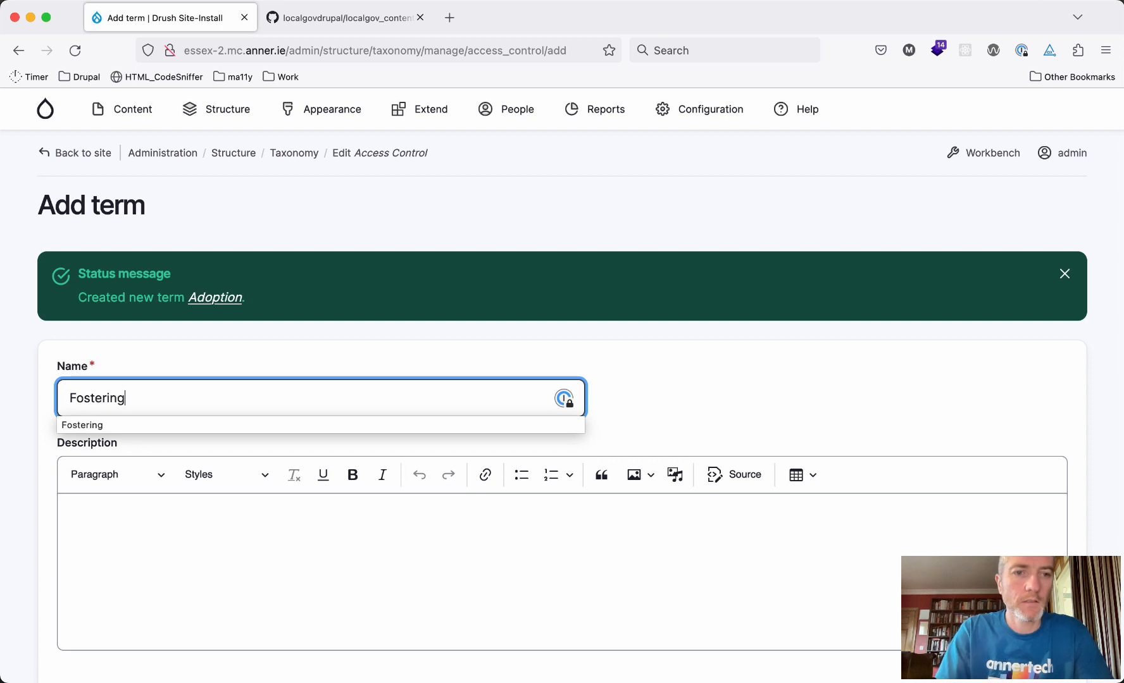
pyautogui.press('Return')
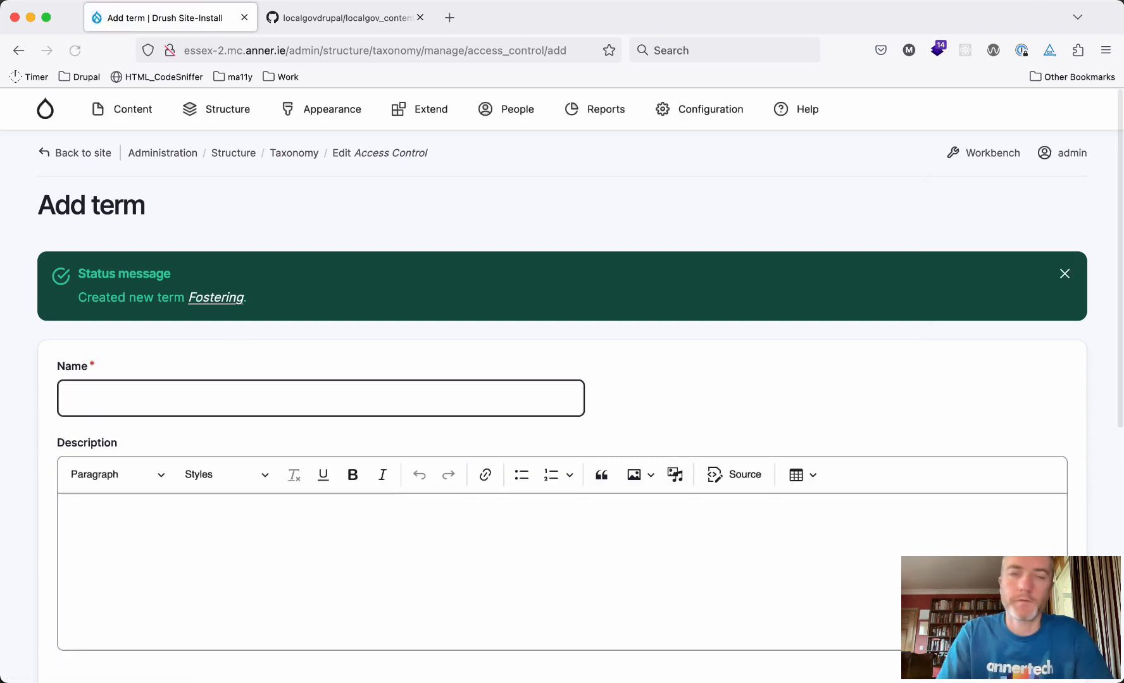
# Add the term 'Social Care', then return to the Access Control vocabulary
pyautogui.click(101, 397)
pyautogui.write('Socia')
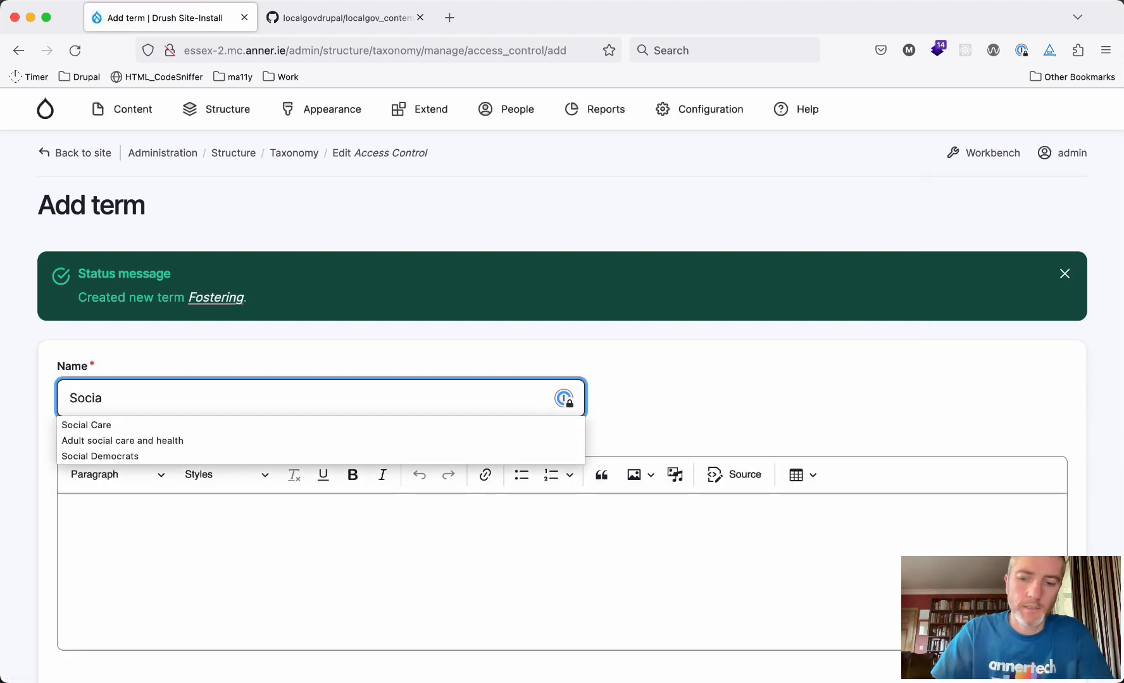
pyautogui.press('Down')
pyautogui.press('Return')
pyautogui.press('Return')
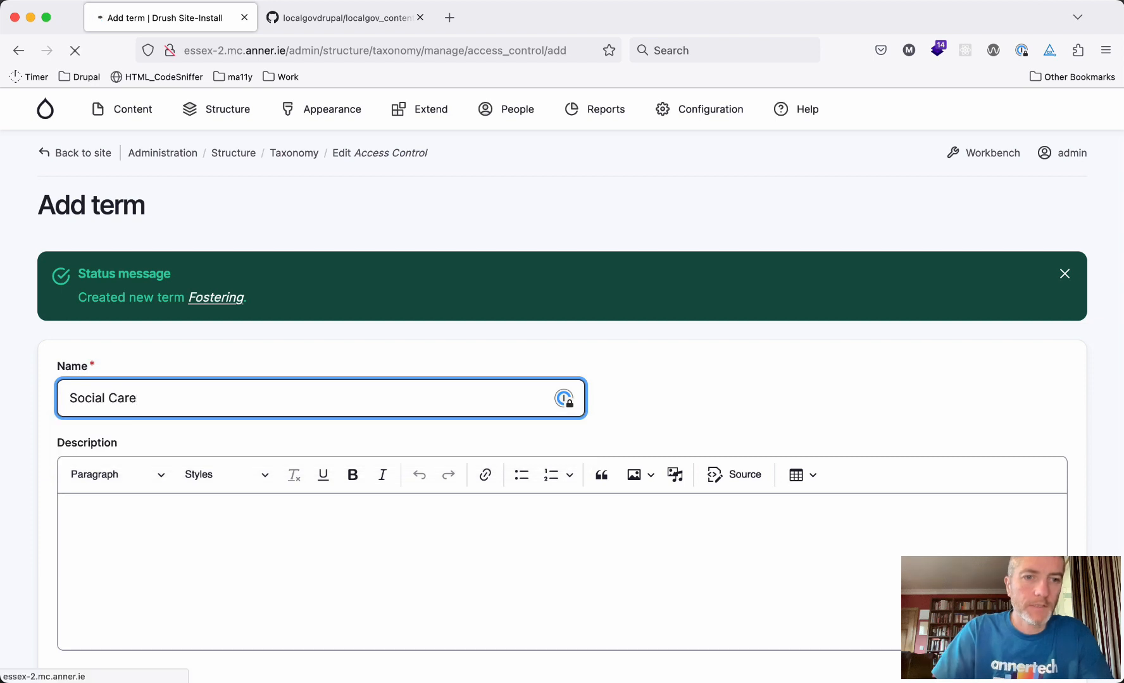
pyautogui.scroll(-10, 111, 489)
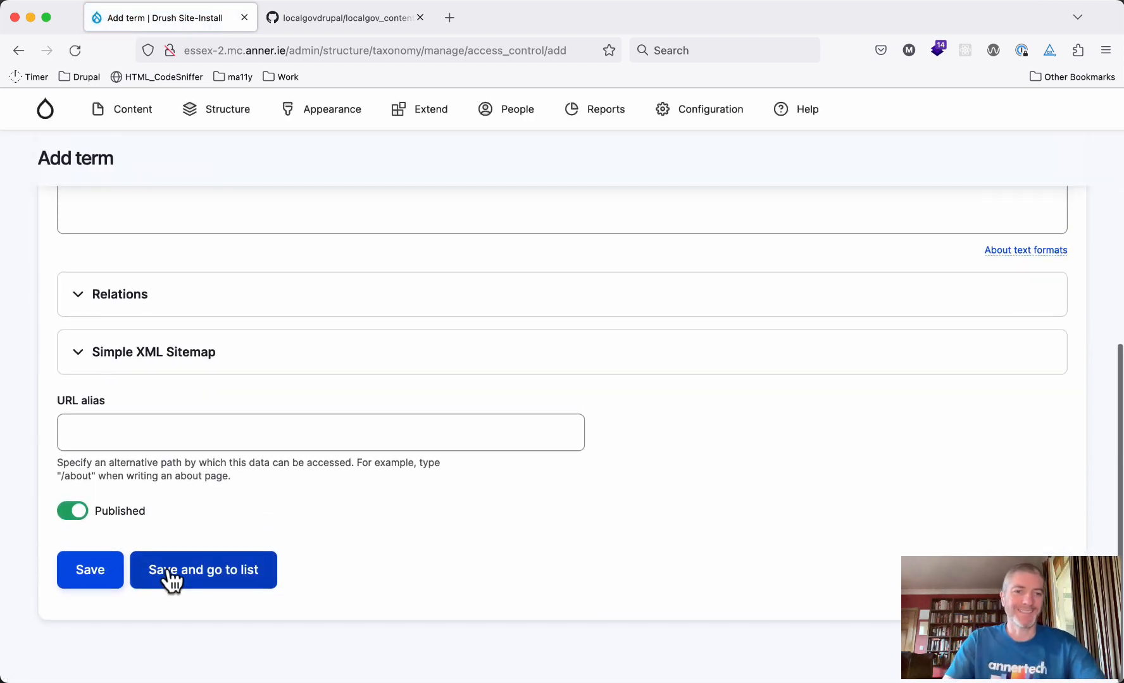
pyautogui.click(168, 578)
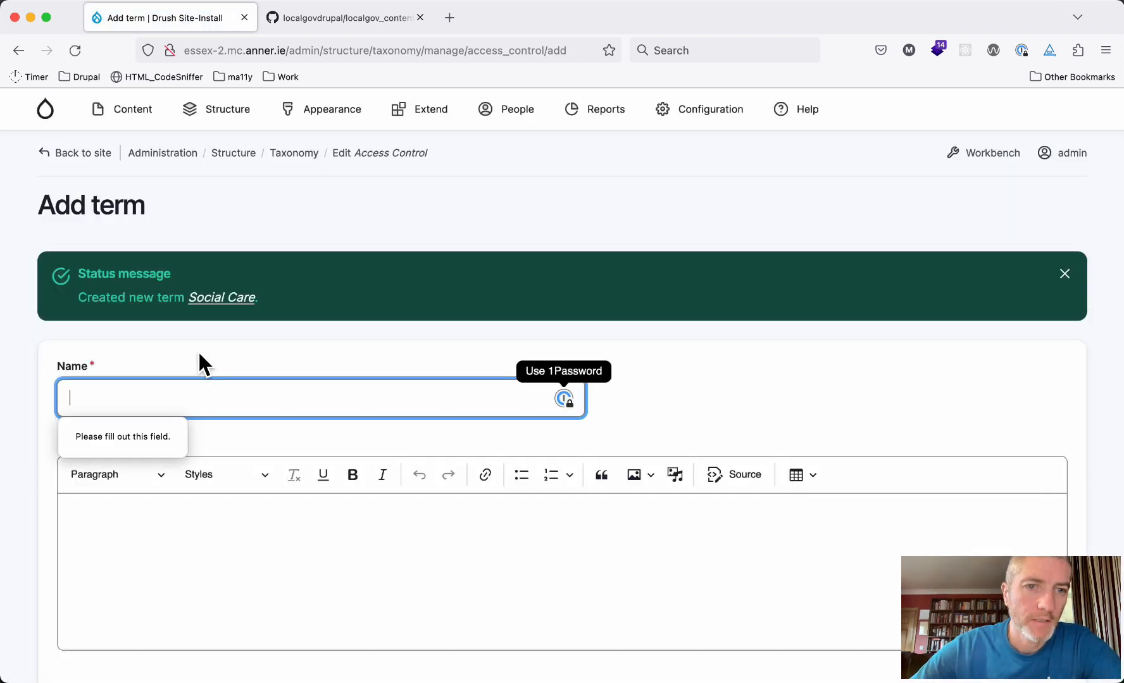
pyautogui.click(373, 155)
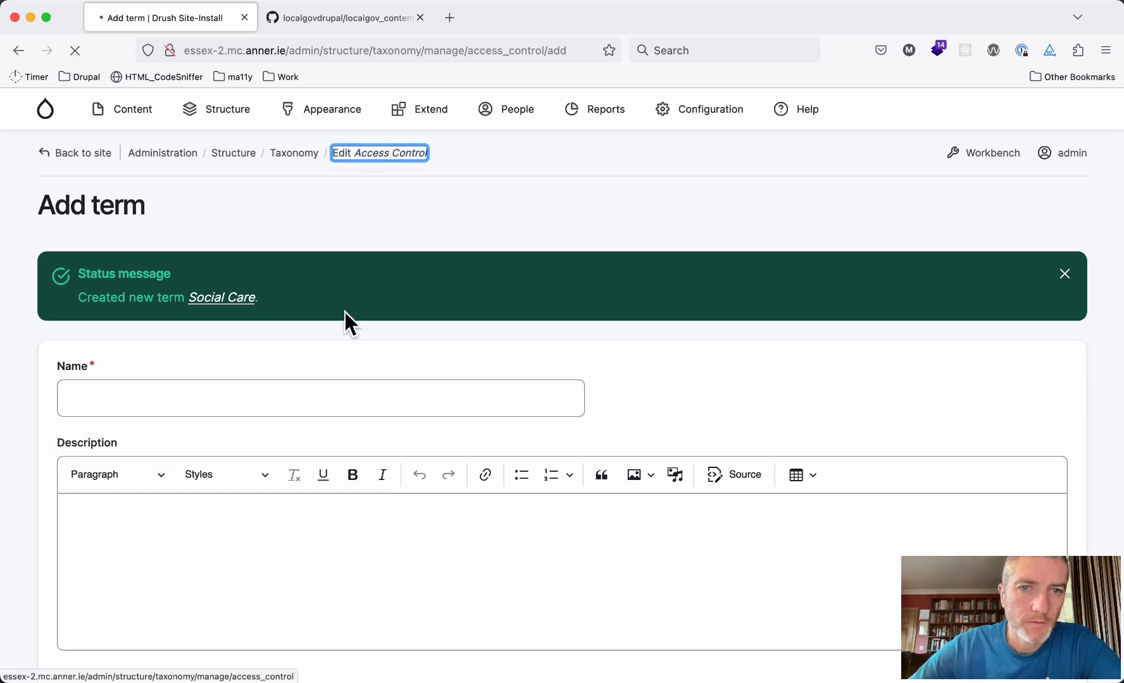
# In the term list, drag Adoption, Fostering and Social Care under Children, young people and families; move News last
pyautogui.click(61, 255)
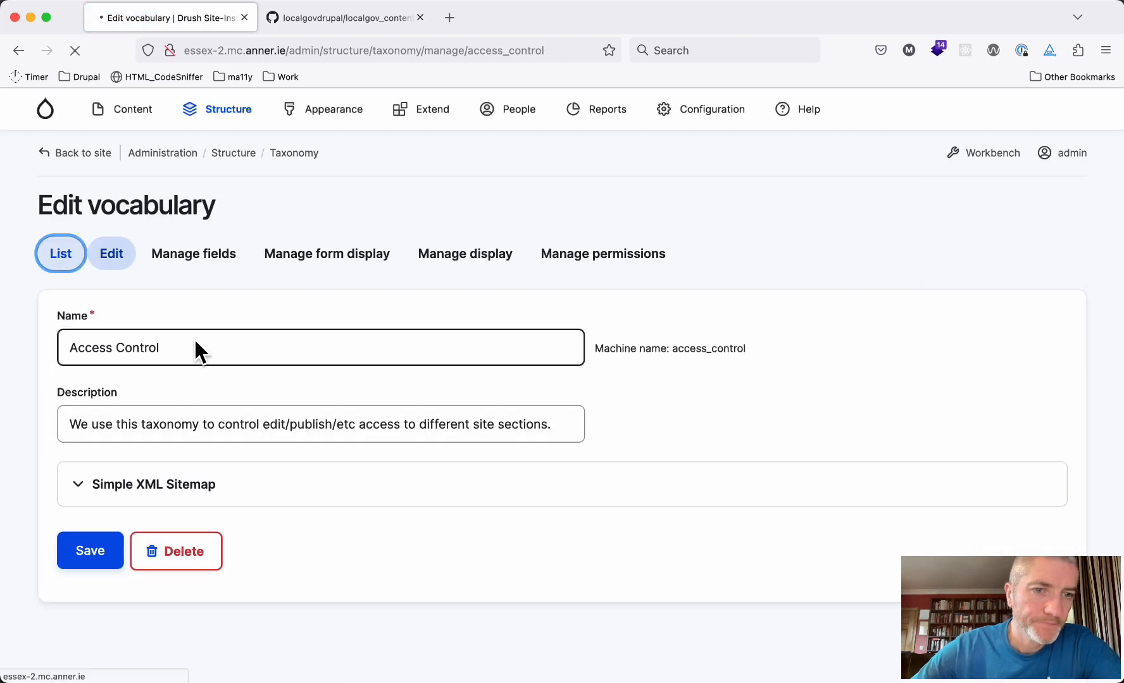
pyautogui.scroll(-2, 286, 445)
pyautogui.scroll(-3, 284, 436)
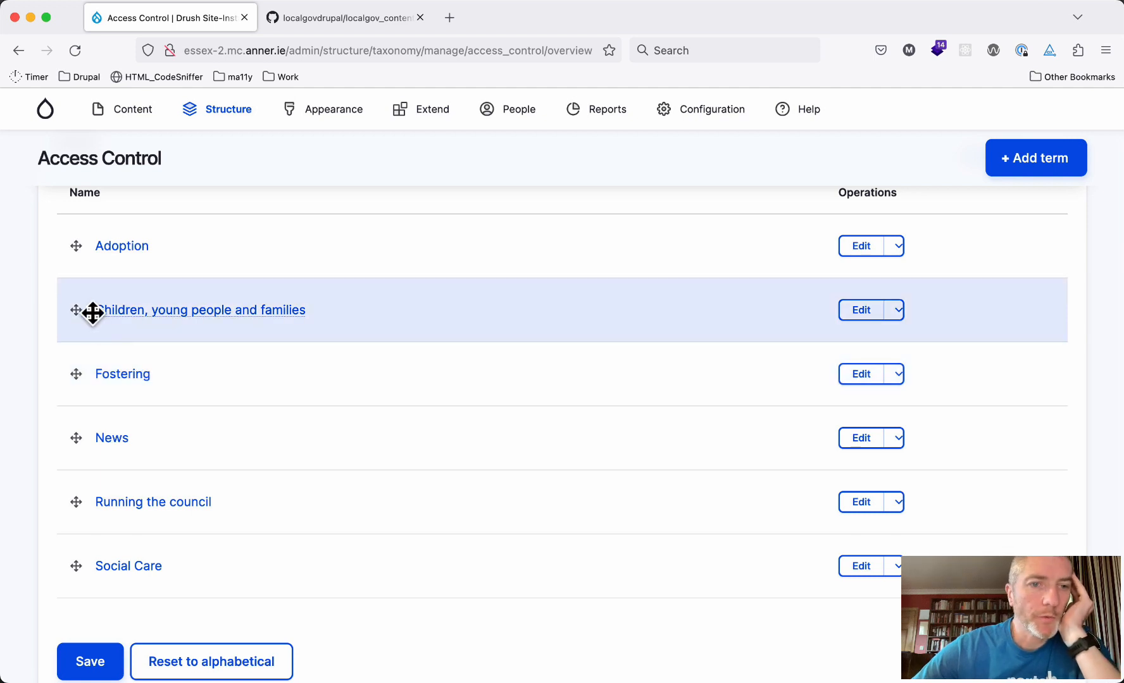
pyautogui.moveTo(78, 308)
pyautogui.mouseDown()
pyautogui.moveTo(78, 251)
pyautogui.moveTo(94, 301)
pyautogui.moveTo(121, 312)
pyautogui.mouseUp()
pyautogui.scroll(-2, 211, 334)
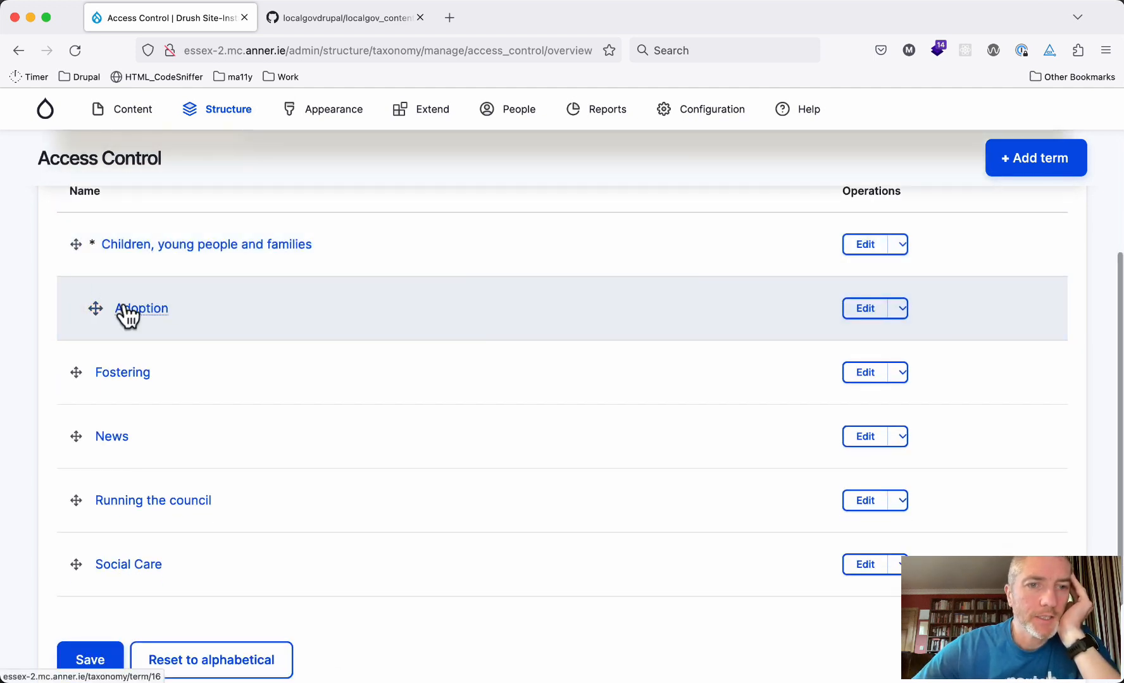
pyautogui.moveTo(88, 369); pyautogui.dragTo(113, 371)
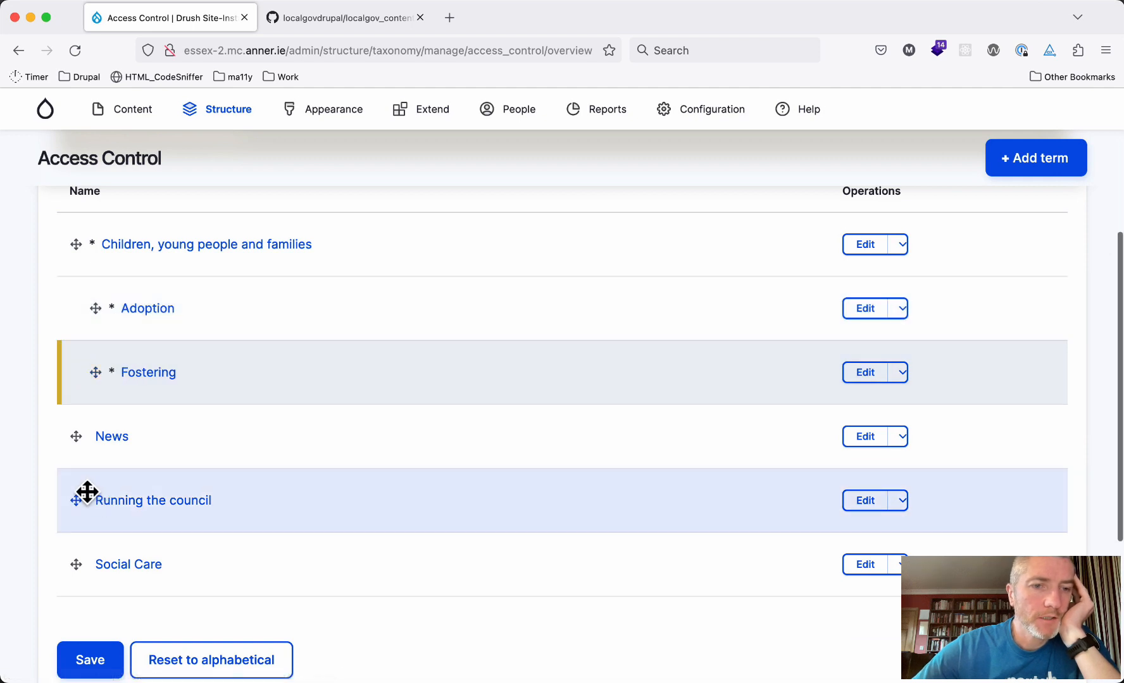
pyautogui.moveTo(71, 567)
pyautogui.mouseDown()
pyautogui.moveTo(109, 470)
pyautogui.moveTo(110, 434)
pyautogui.moveTo(101, 437)
pyautogui.mouseUp()
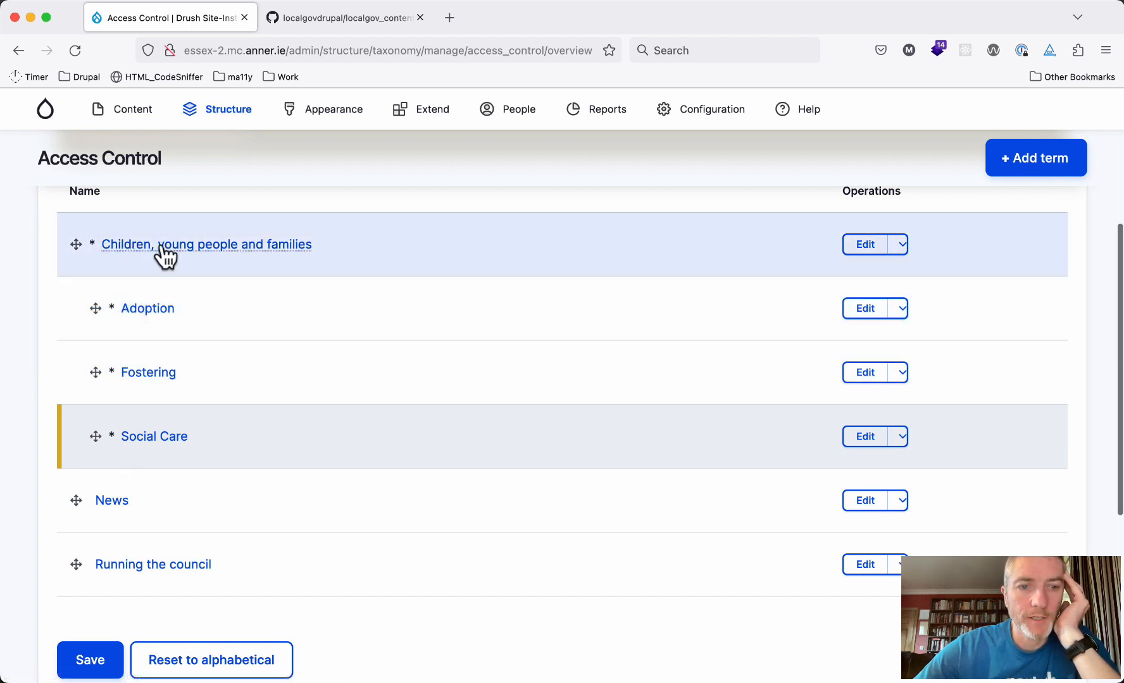
pyautogui.moveTo(76, 501); pyautogui.dragTo(73, 563)
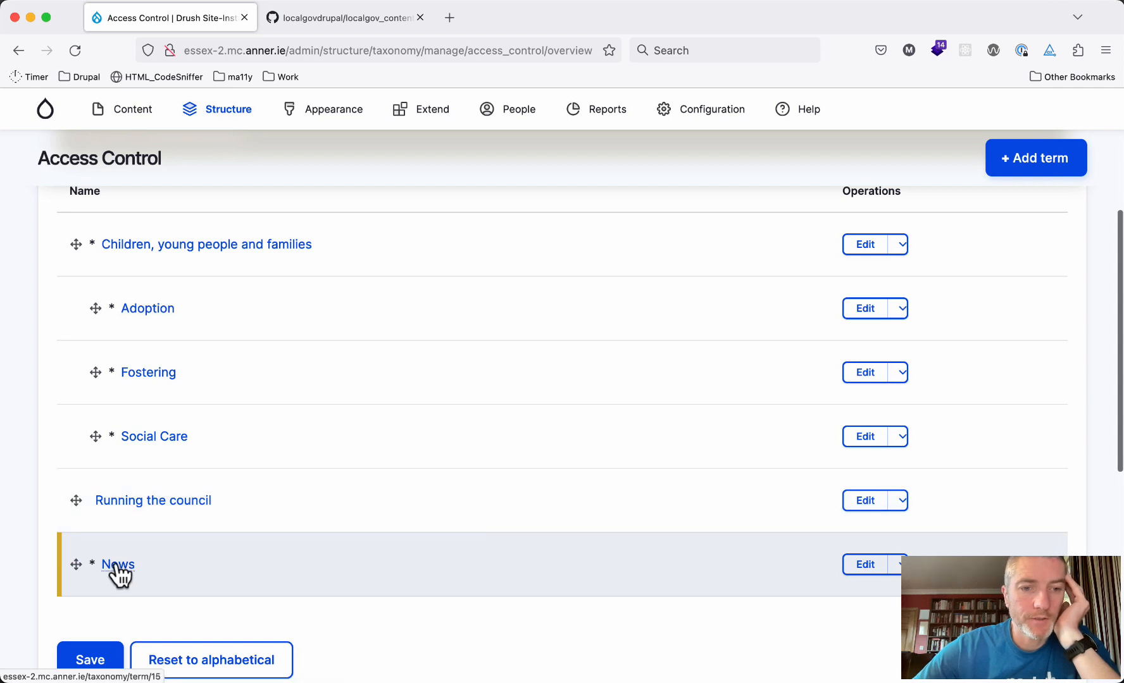
pyautogui.scroll(-1, 112, 575)
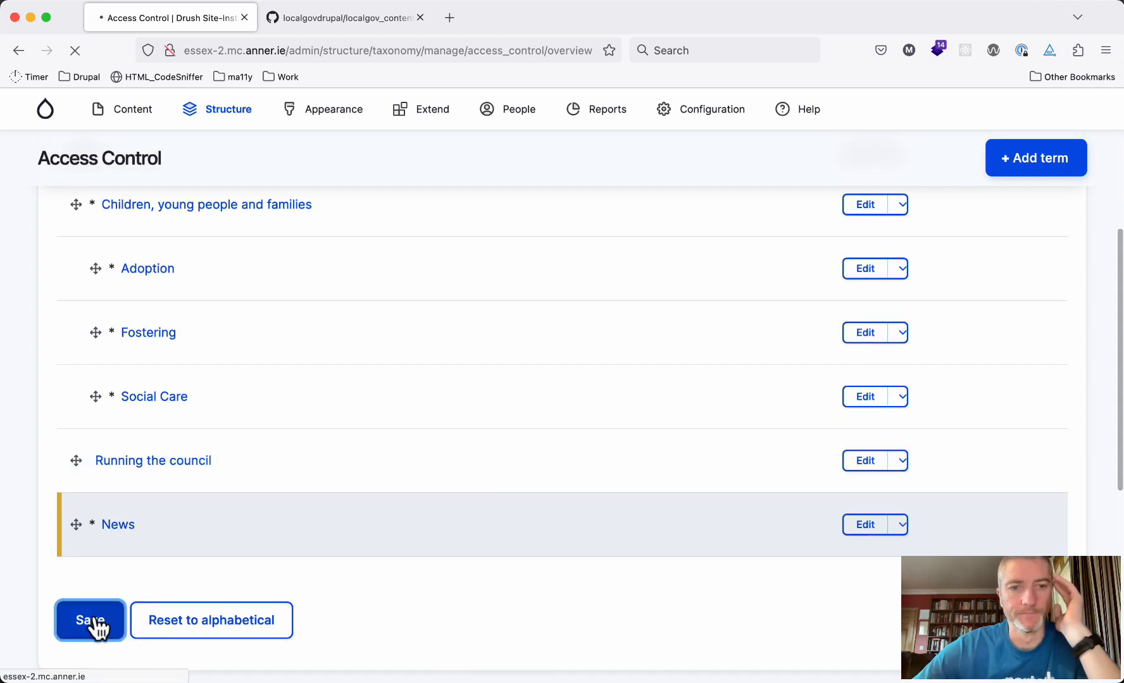
# Review the saved hierarchy, marking the Children, young people and families parent and its Fostering child
pyautogui.scroll(-4, 321, 460)
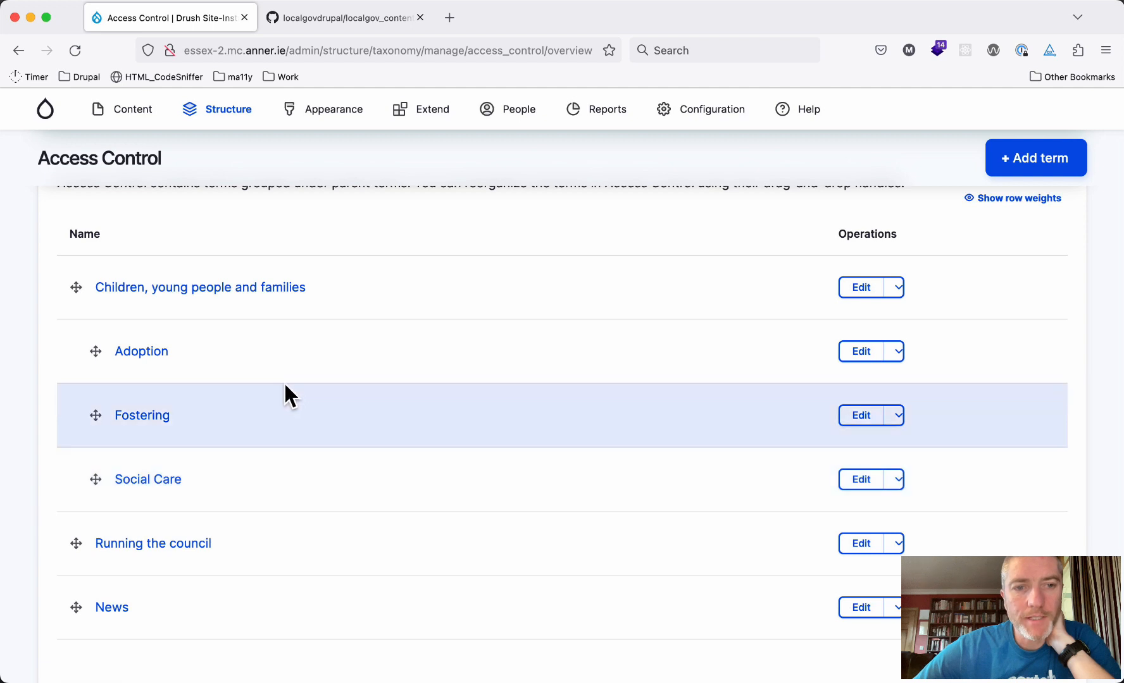
pyautogui.moveTo(87, 297); pyautogui.dragTo(292, 299)
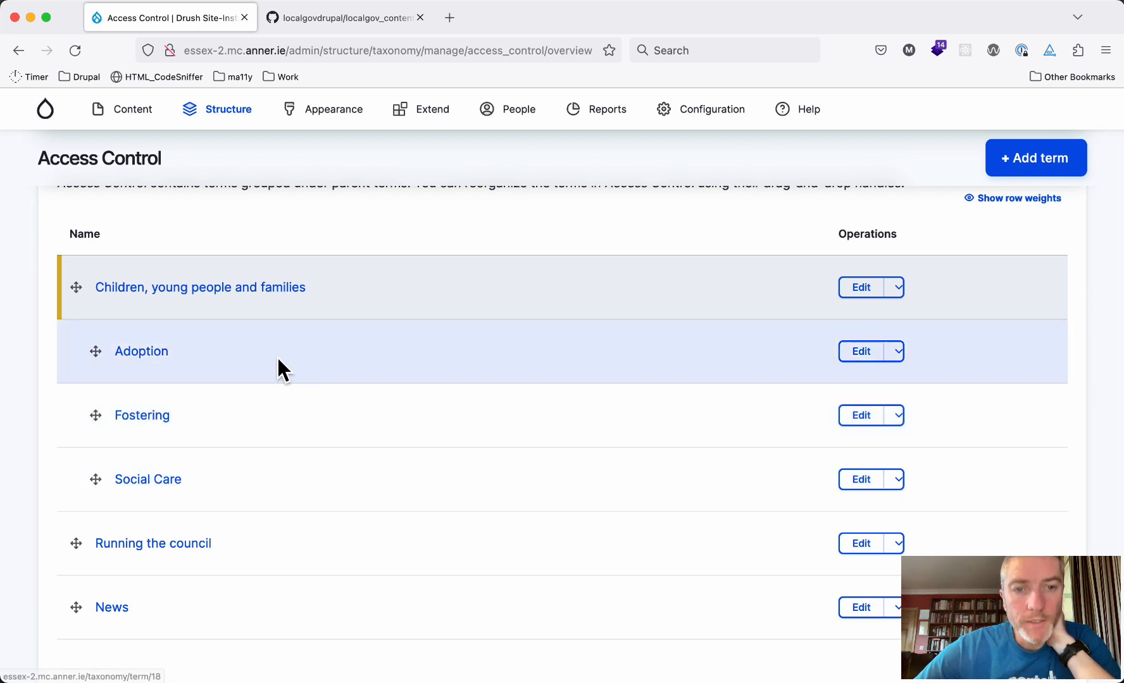
pyautogui.moveTo(324, 289); pyautogui.dragTo(87, 287)
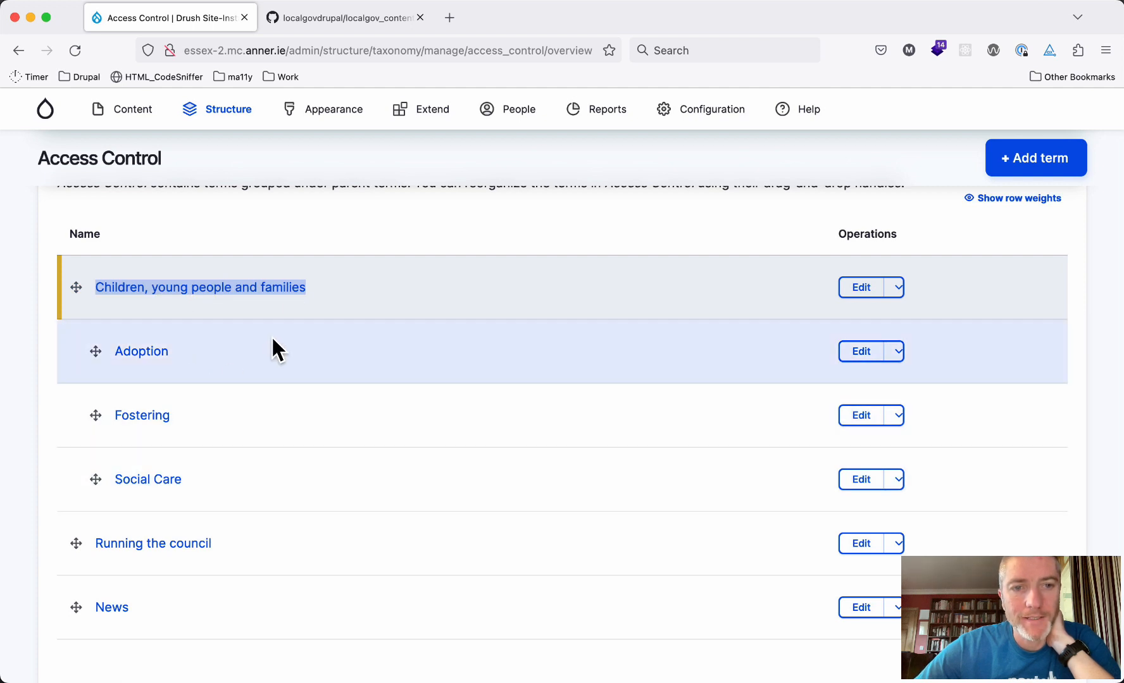
pyautogui.click(334, 298)
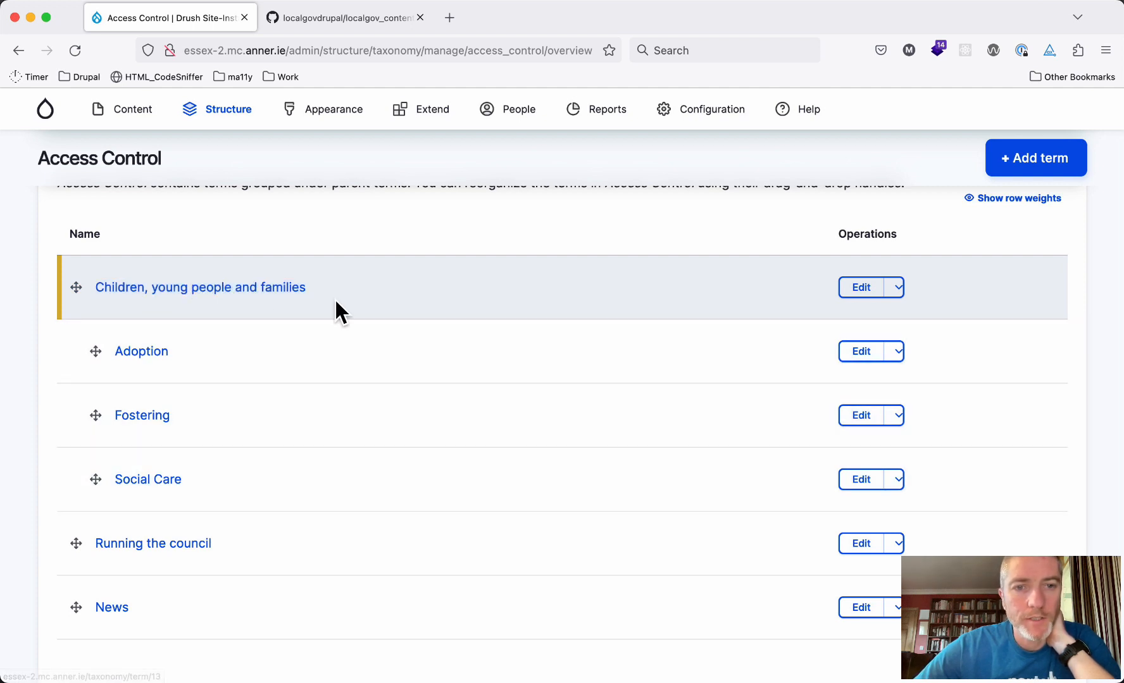
pyautogui.moveTo(324, 288); pyautogui.dragTo(217, 285)
pyautogui.click(324, 283)
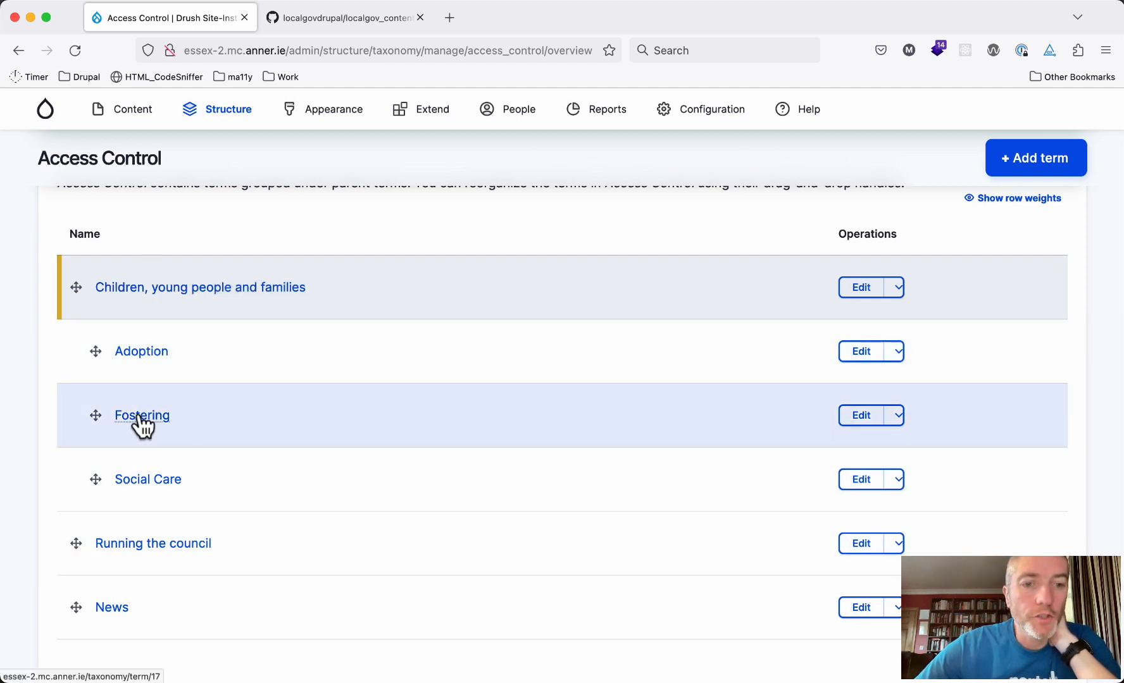
pyautogui.moveTo(201, 415); pyautogui.dragTo(109, 415)
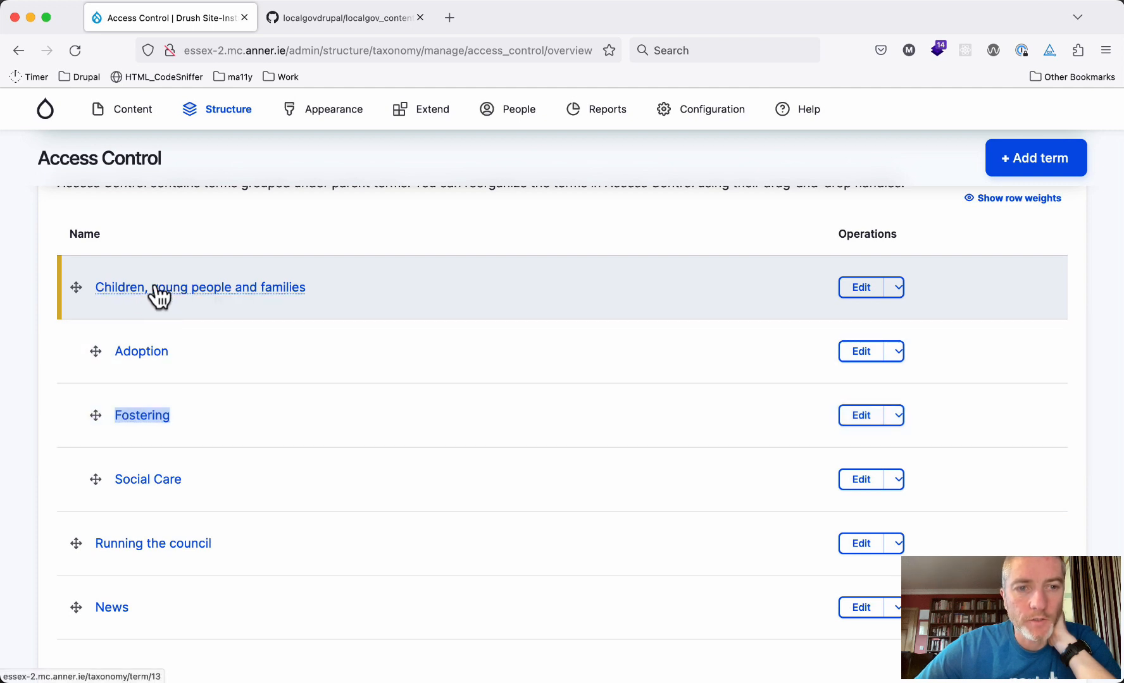
pyautogui.moveTo(156, 292); pyautogui.dragTo(146, 284)
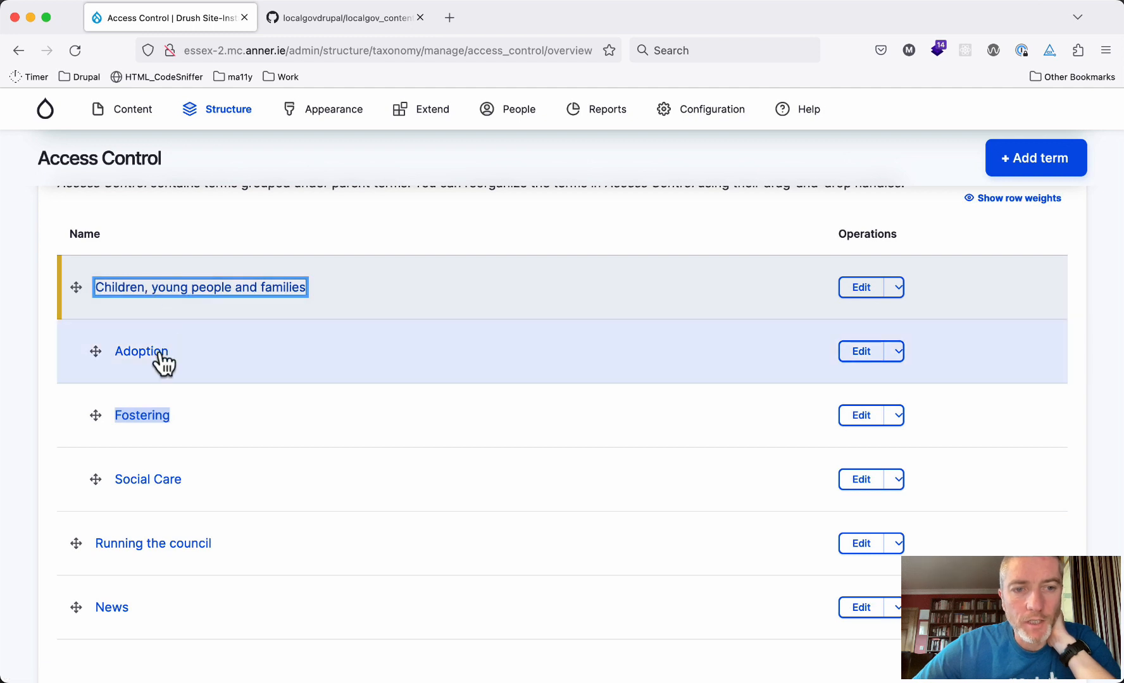
pyautogui.click(217, 588)
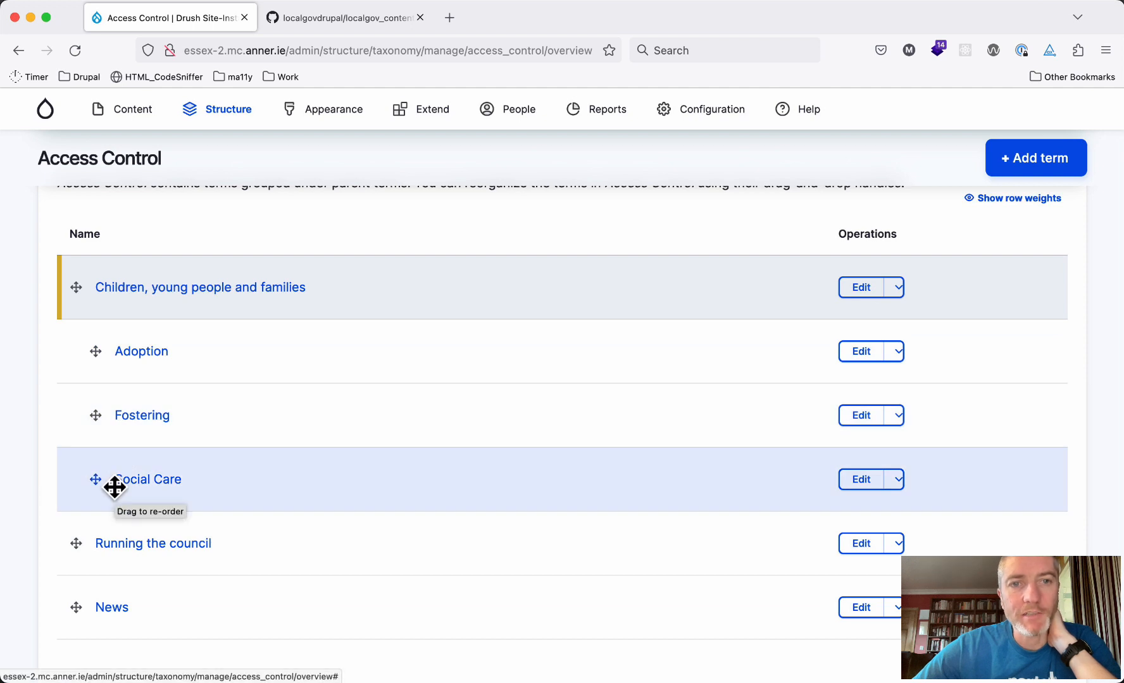
# Open Workbench Access under Configuration > Workflow and pick out the Site Section scheme
pyautogui.moveTo(710, 116)
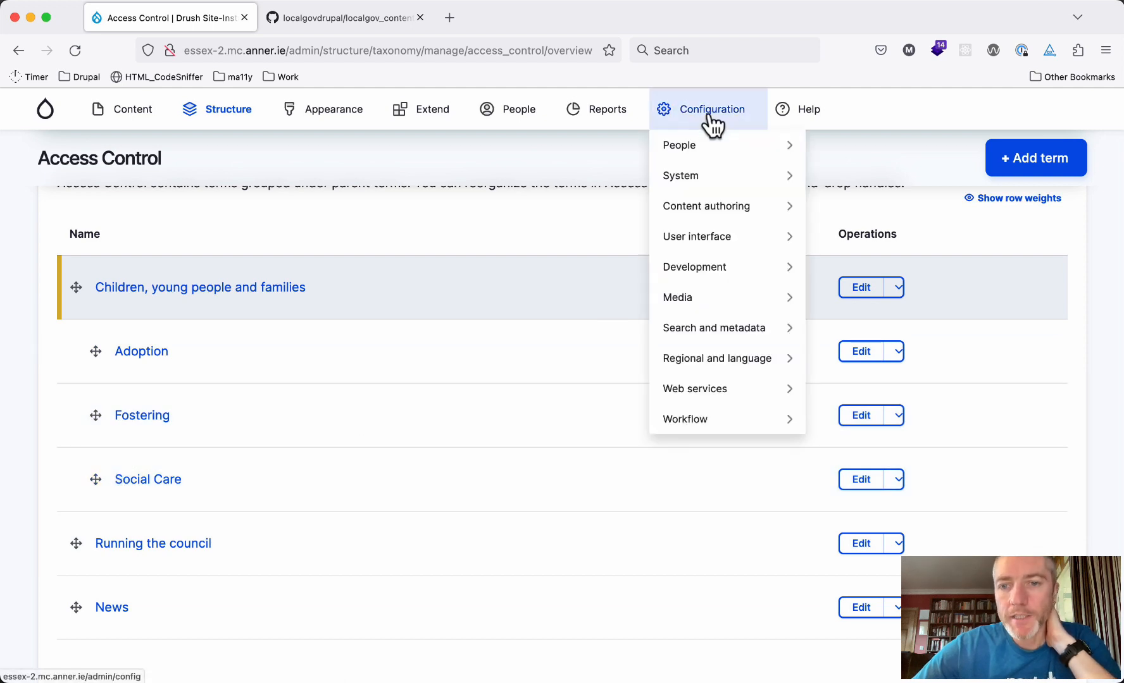
pyautogui.moveTo(698, 424)
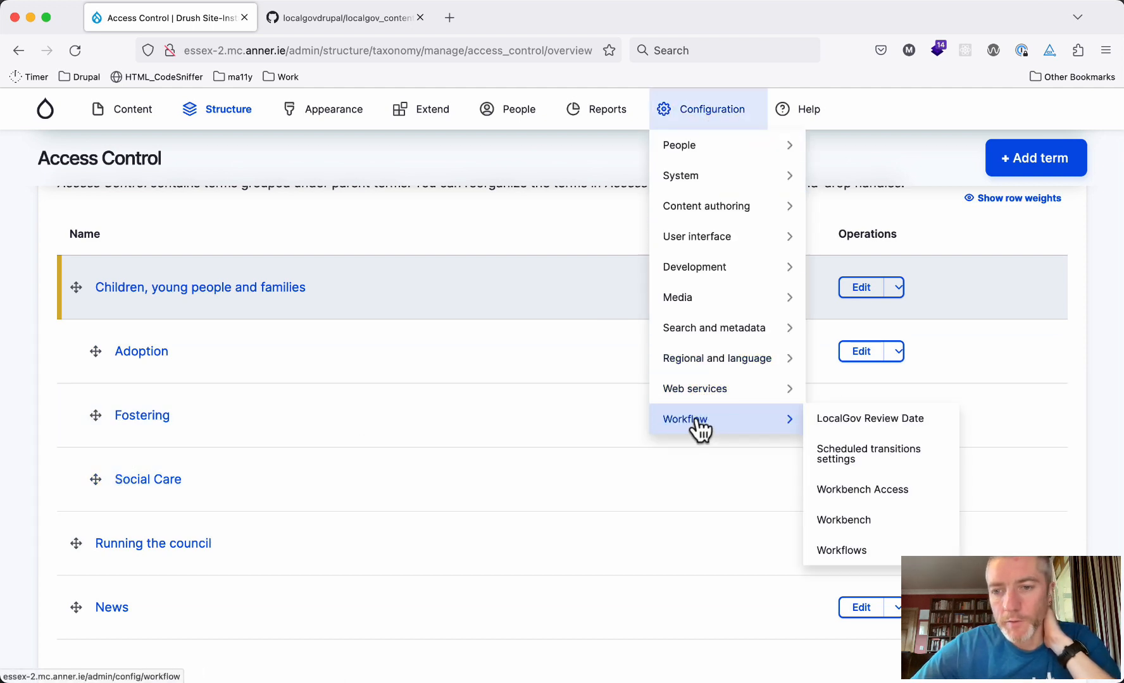
pyautogui.click(837, 493)
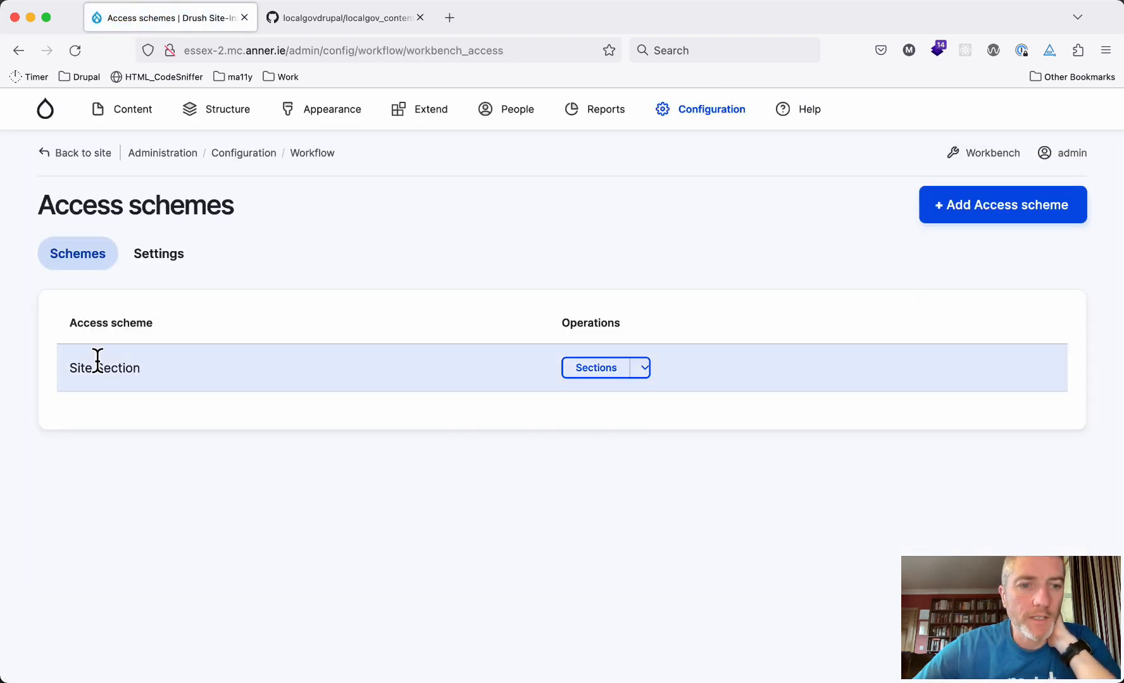
pyautogui.tripleClick(99, 368)
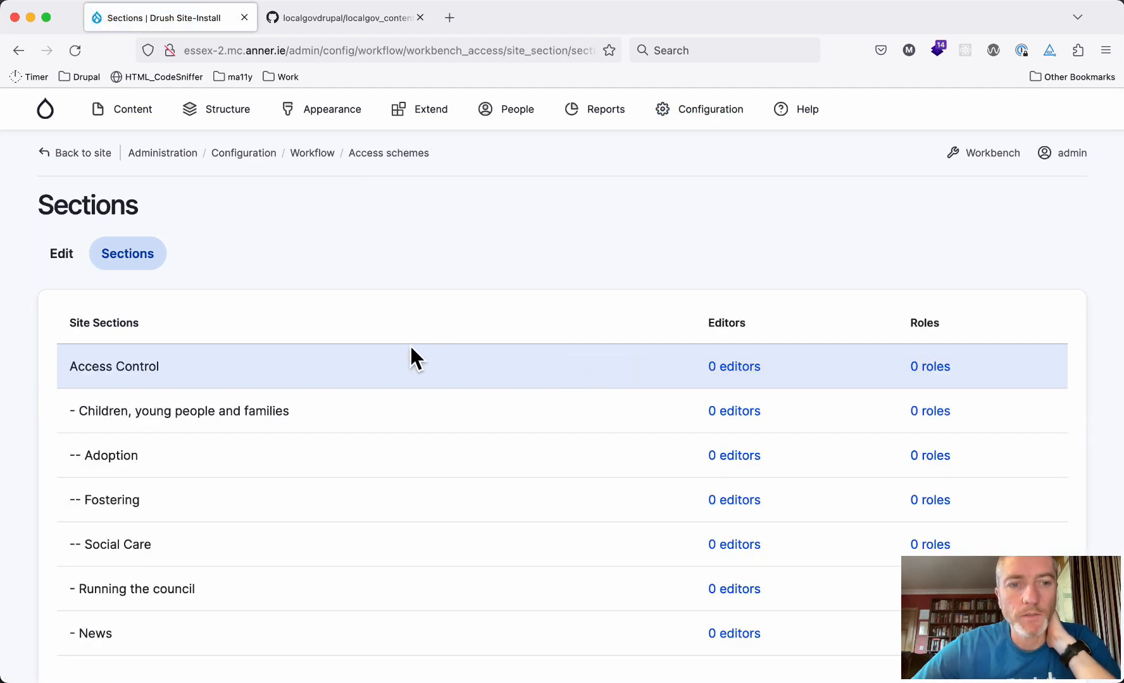
# Review the section tree, marking Access Control, Children, Running the council and News
pyautogui.scroll(-3, 411, 348)
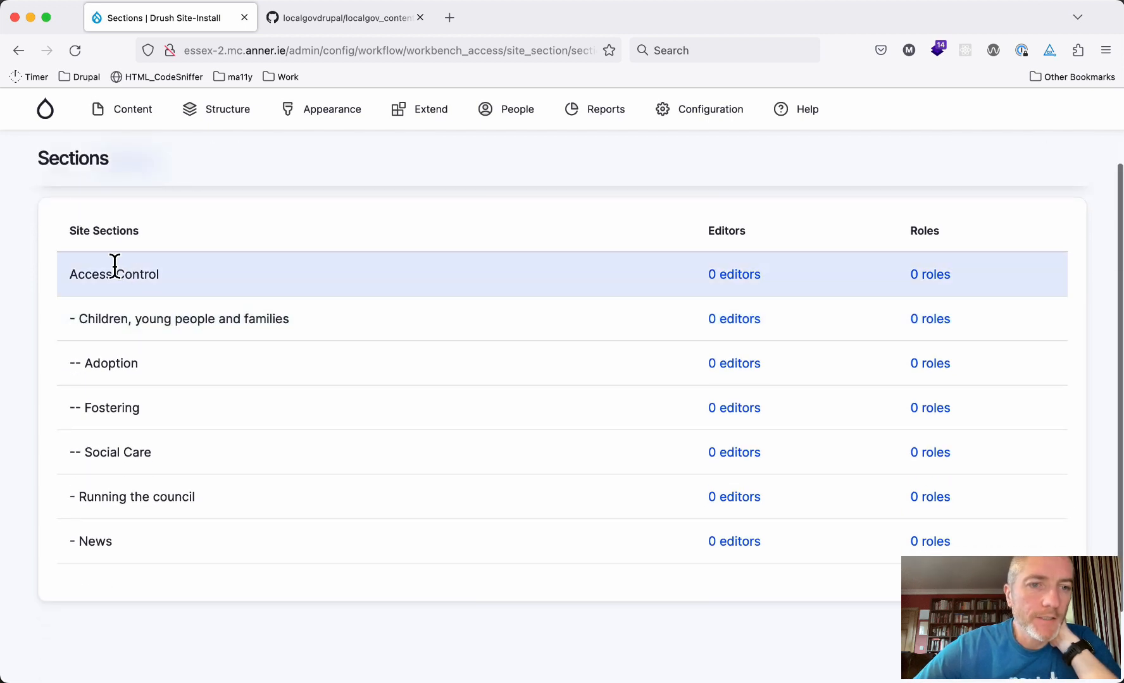
pyautogui.tripleClick(114, 266)
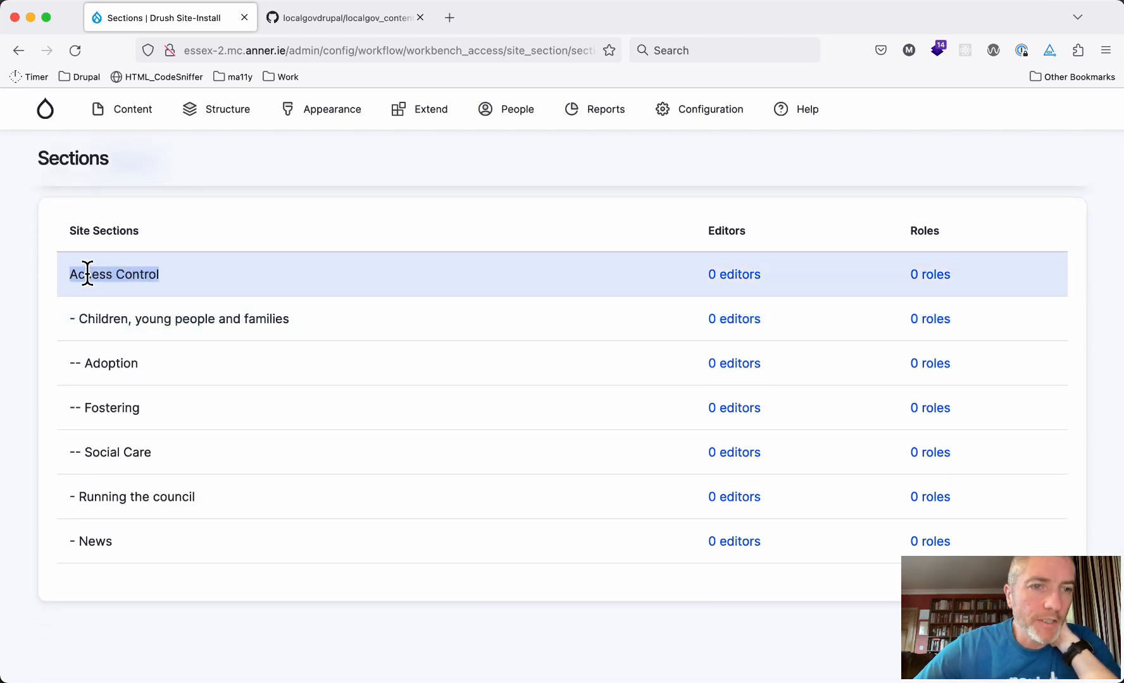
pyautogui.moveTo(69, 319); pyautogui.dragTo(180, 324)
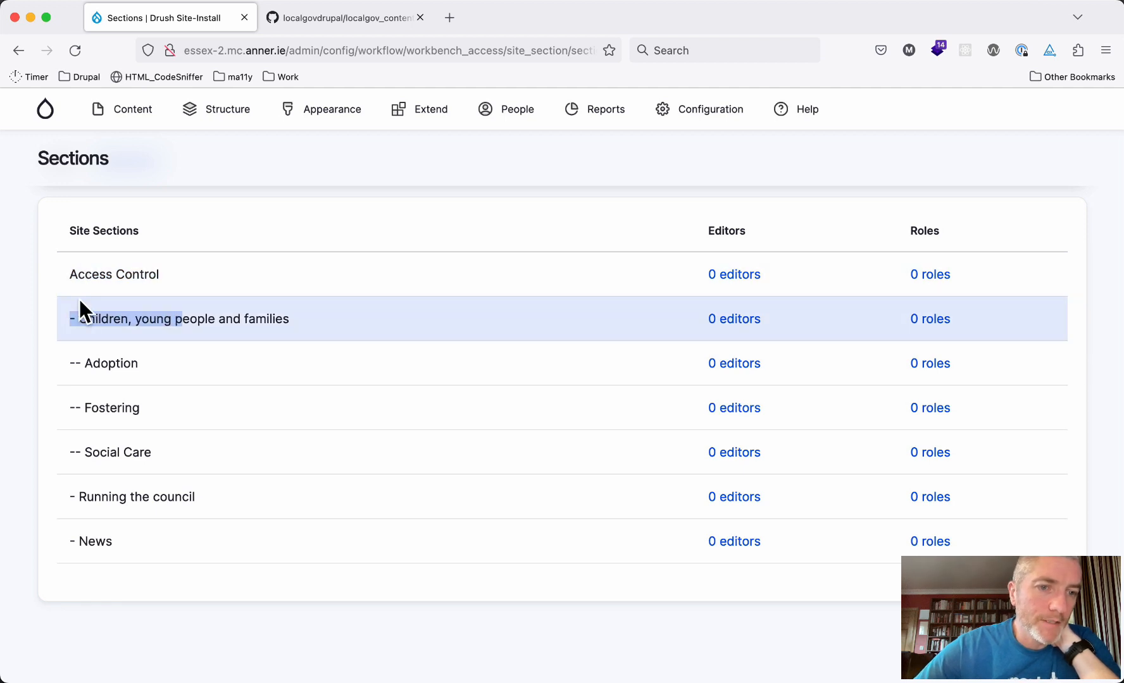
pyautogui.click(83, 497)
pyautogui.tripleClick(83, 497)
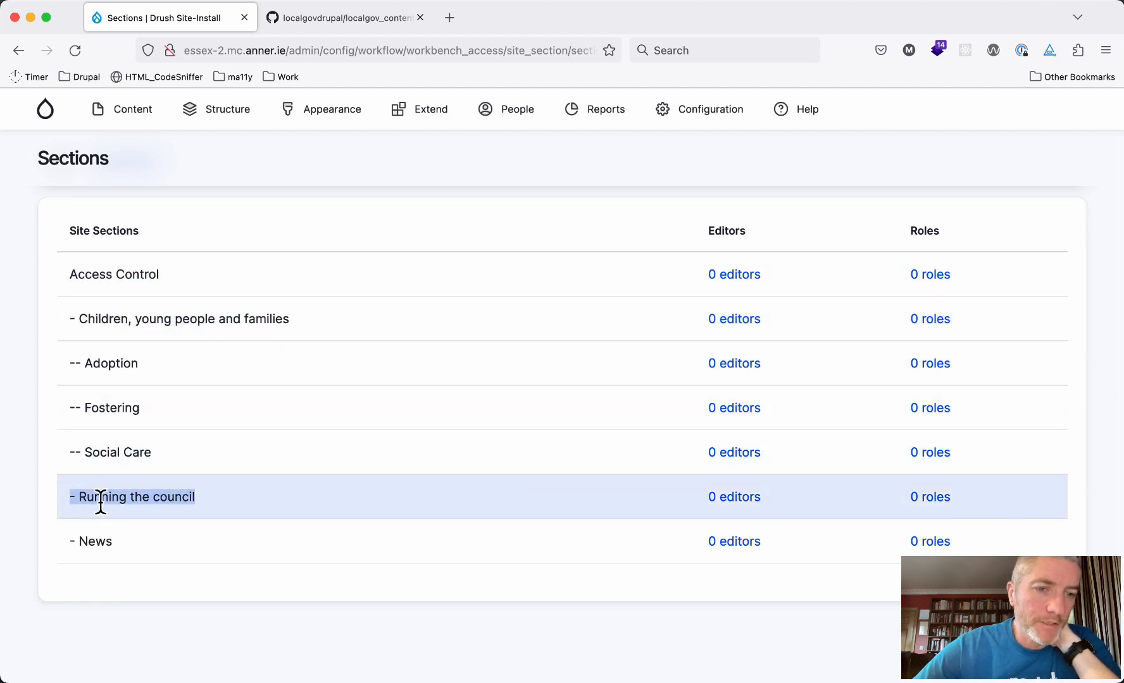
pyautogui.doubleClick(93, 542)
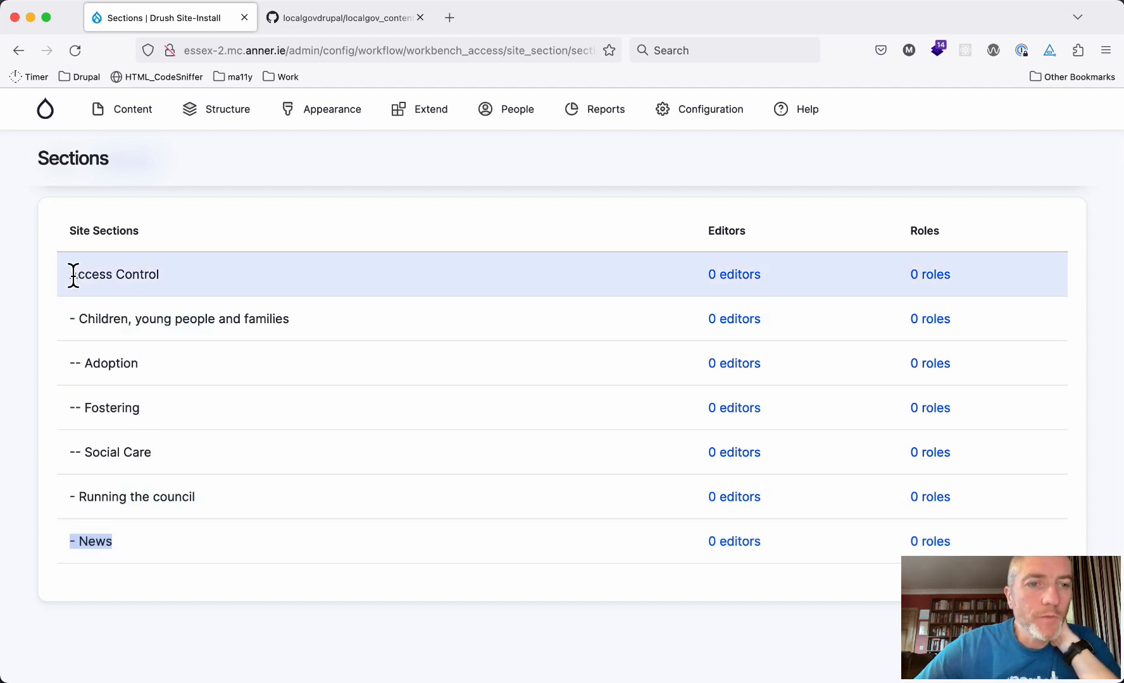
pyautogui.moveTo(73, 275); pyautogui.dragTo(170, 273)
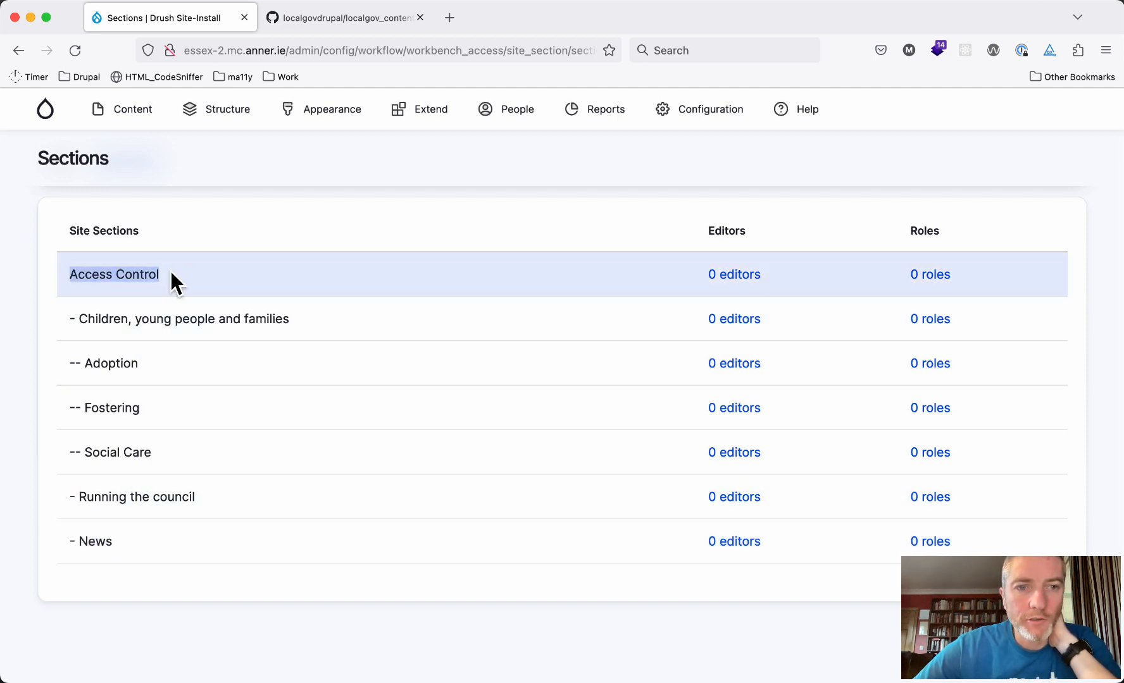
pyautogui.moveTo(79, 309); pyautogui.dragTo(122, 546)
pyautogui.click(122, 539)
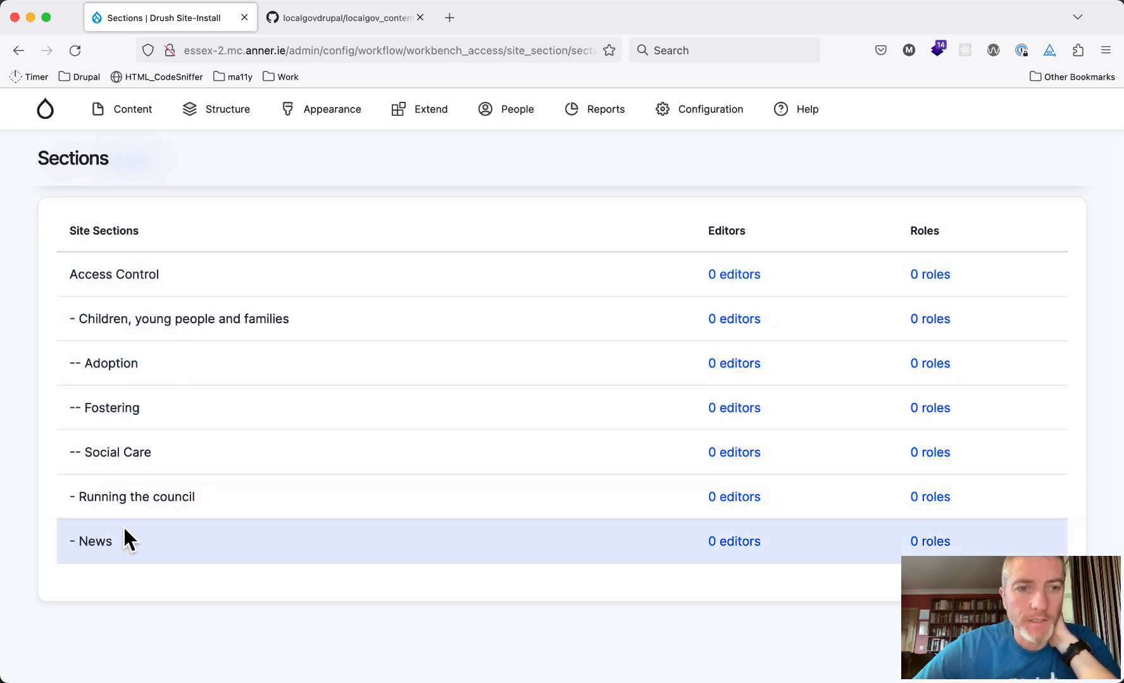
# Check the Children, young people and families subsections and open Fostering's '0 editors' list
pyautogui.moveTo(73, 320); pyautogui.dragTo(281, 320)
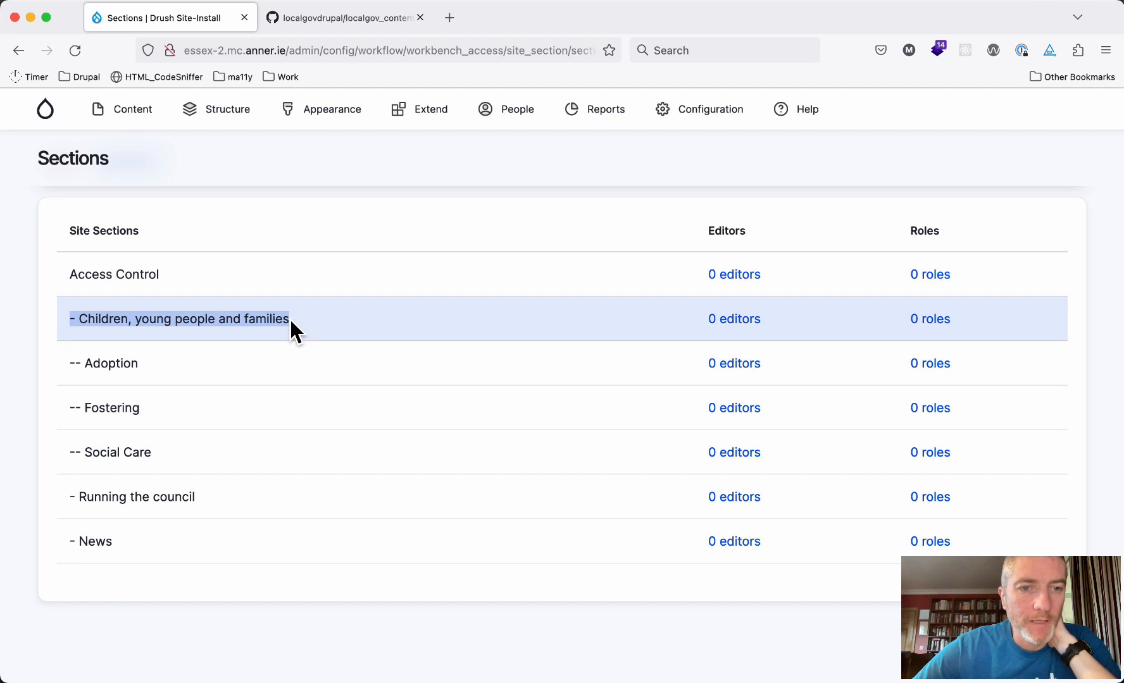
pyautogui.click(241, 320)
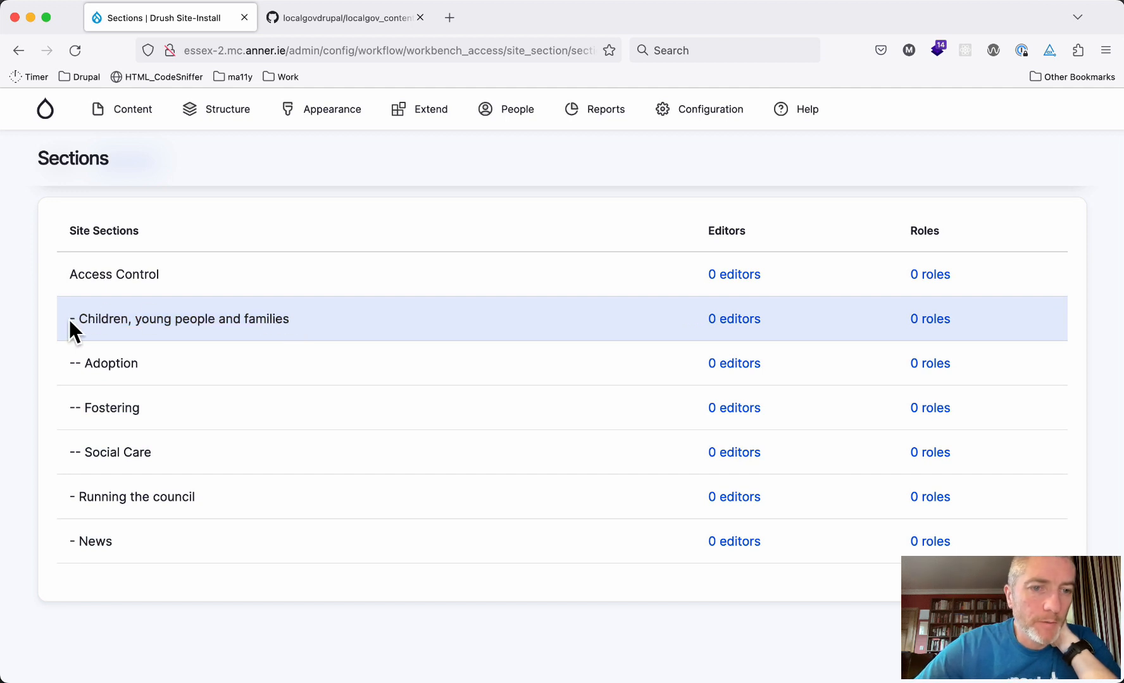
pyautogui.moveTo(70, 320); pyautogui.dragTo(172, 469)
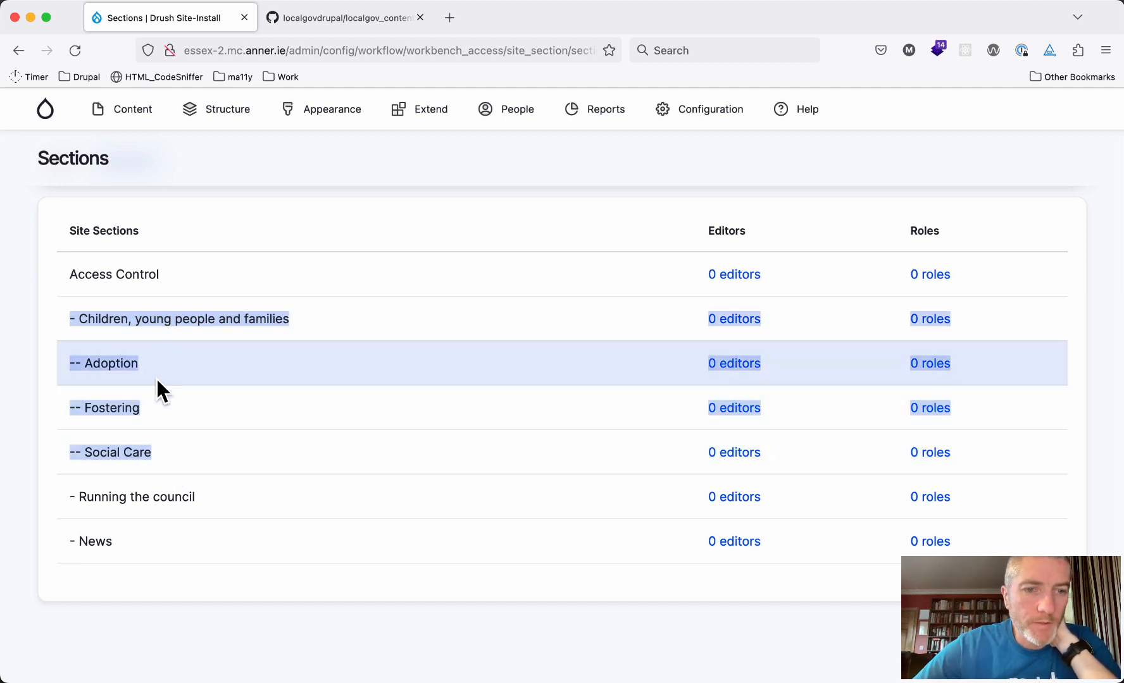
pyautogui.click(157, 463)
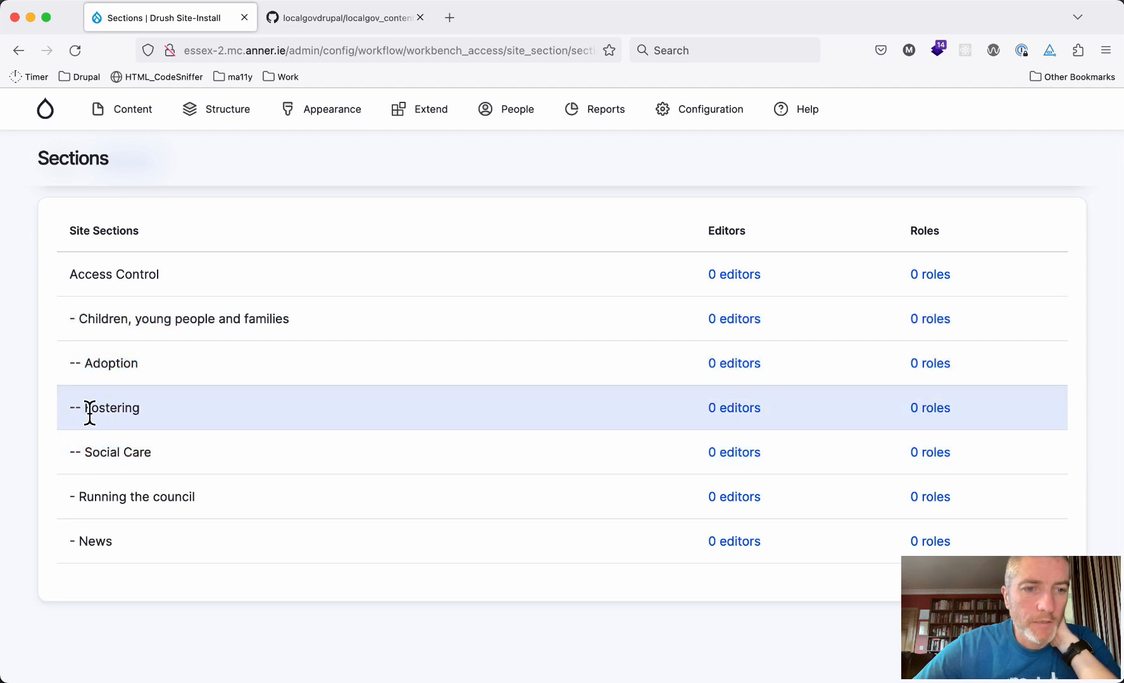
pyautogui.moveTo(71, 408); pyautogui.dragTo(167, 410)
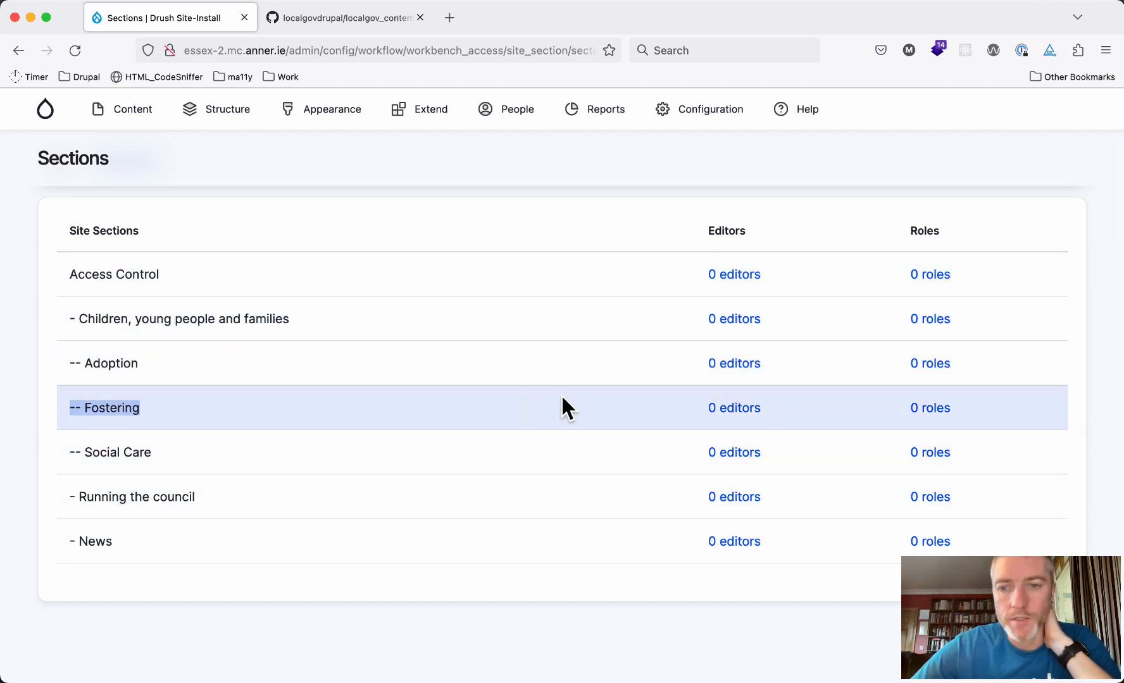
pyautogui.click(737, 411)
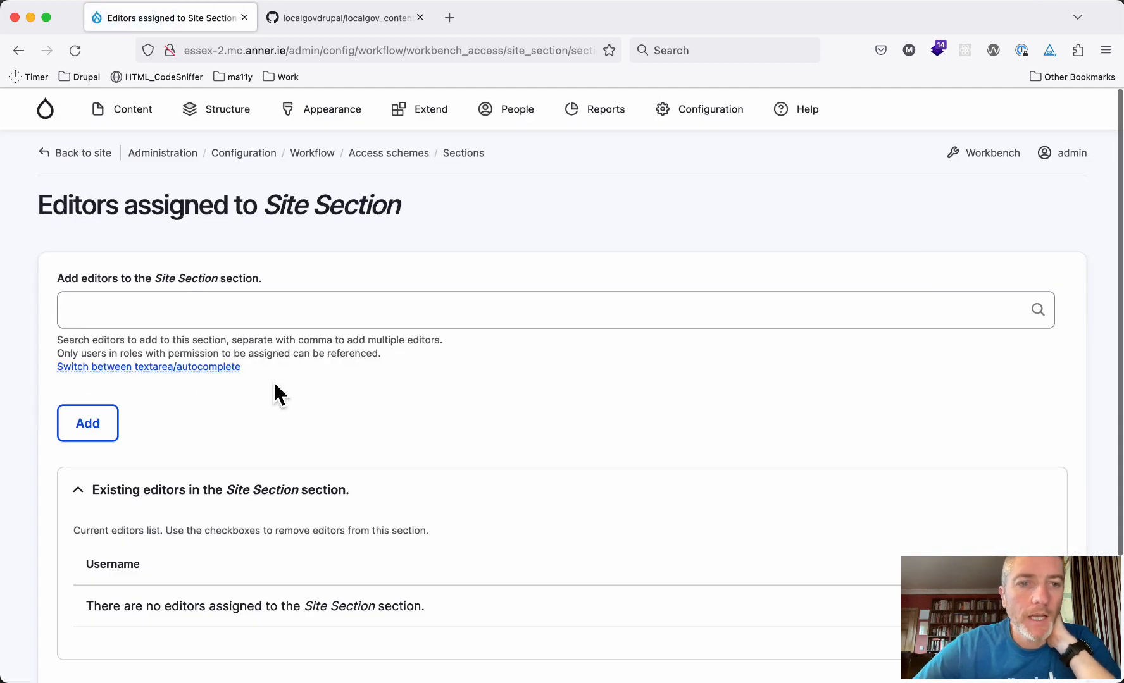
# Add the 'fostering' user, found by searching 'fos', as a Fostering editor and return to Sections
pyautogui.click(202, 311)
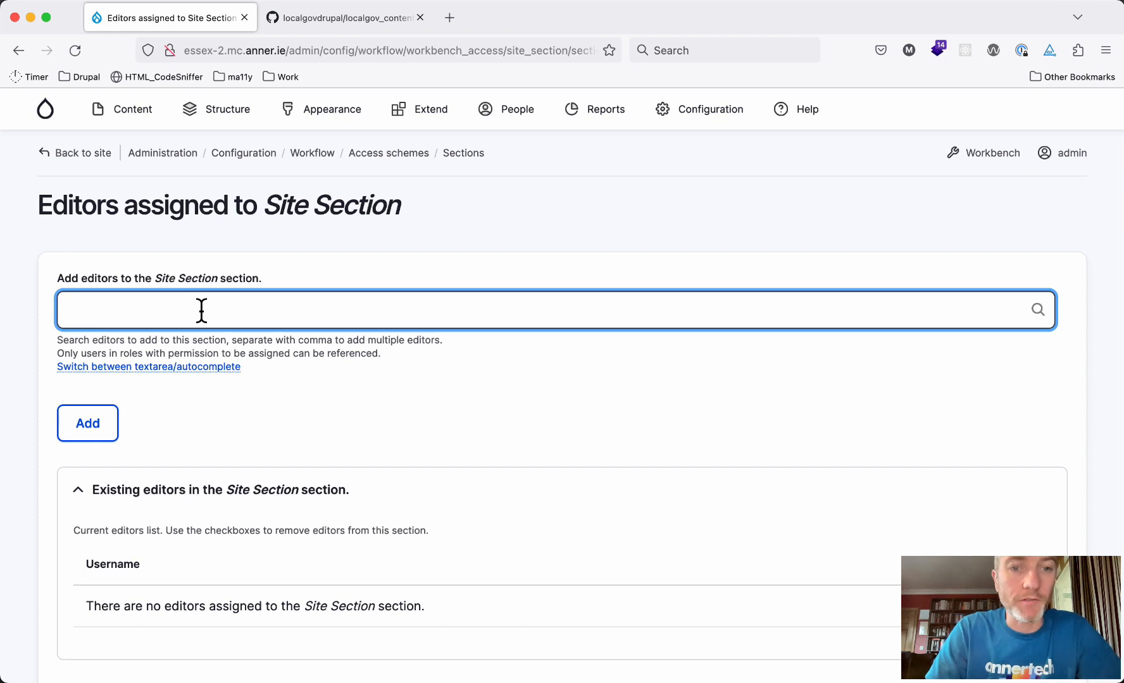
pyautogui.write('fos')
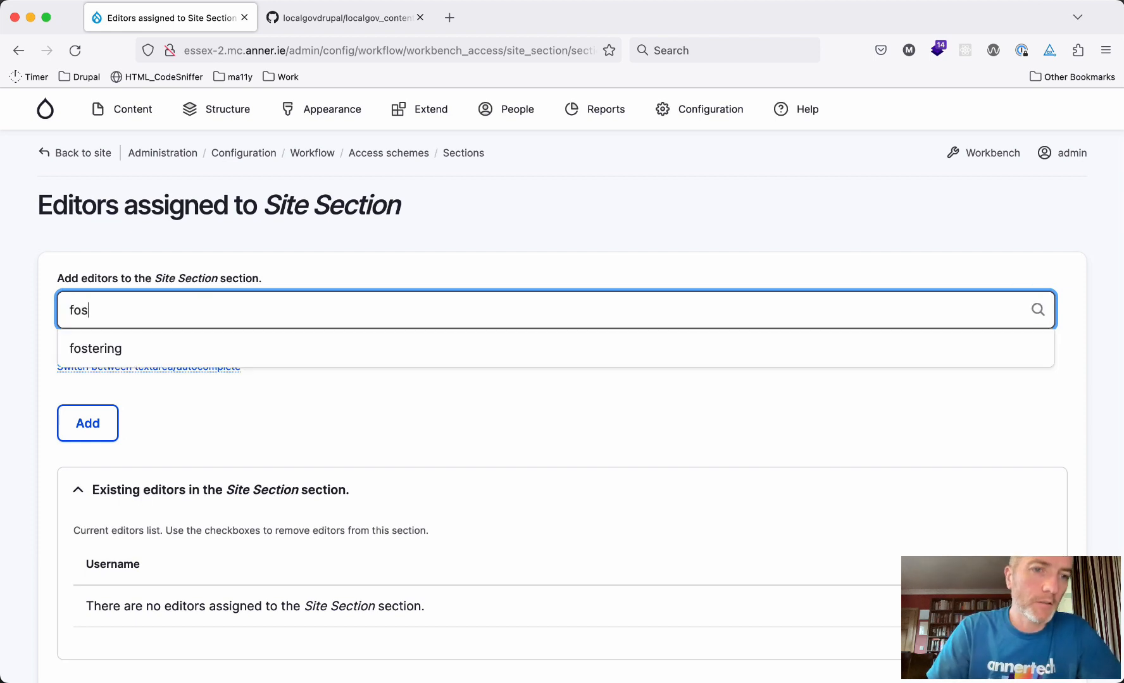
pyautogui.click(101, 349)
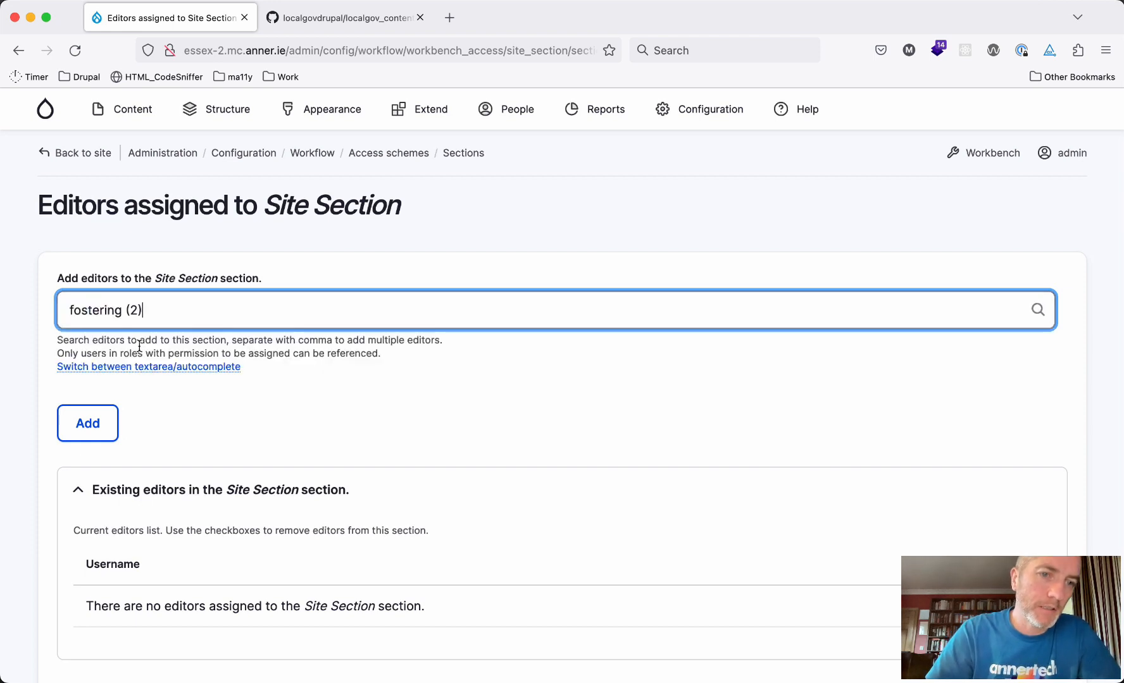
pyautogui.click(81, 421)
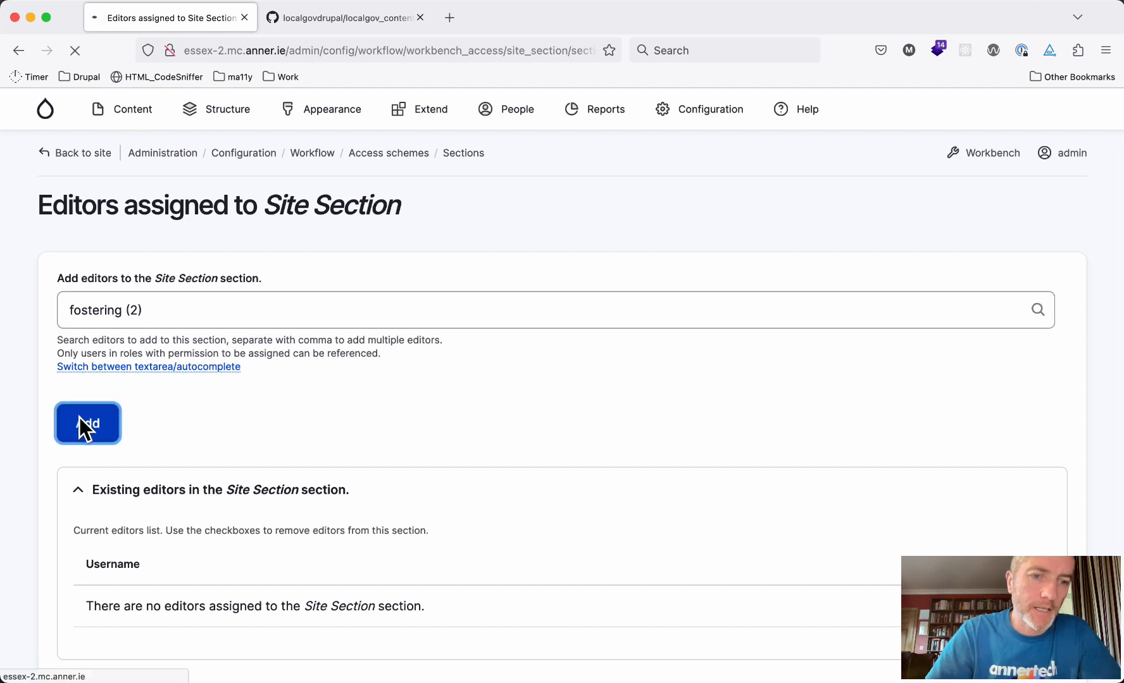
pyautogui.scroll(-3, 81, 420)
pyautogui.scroll(-1, 80, 418)
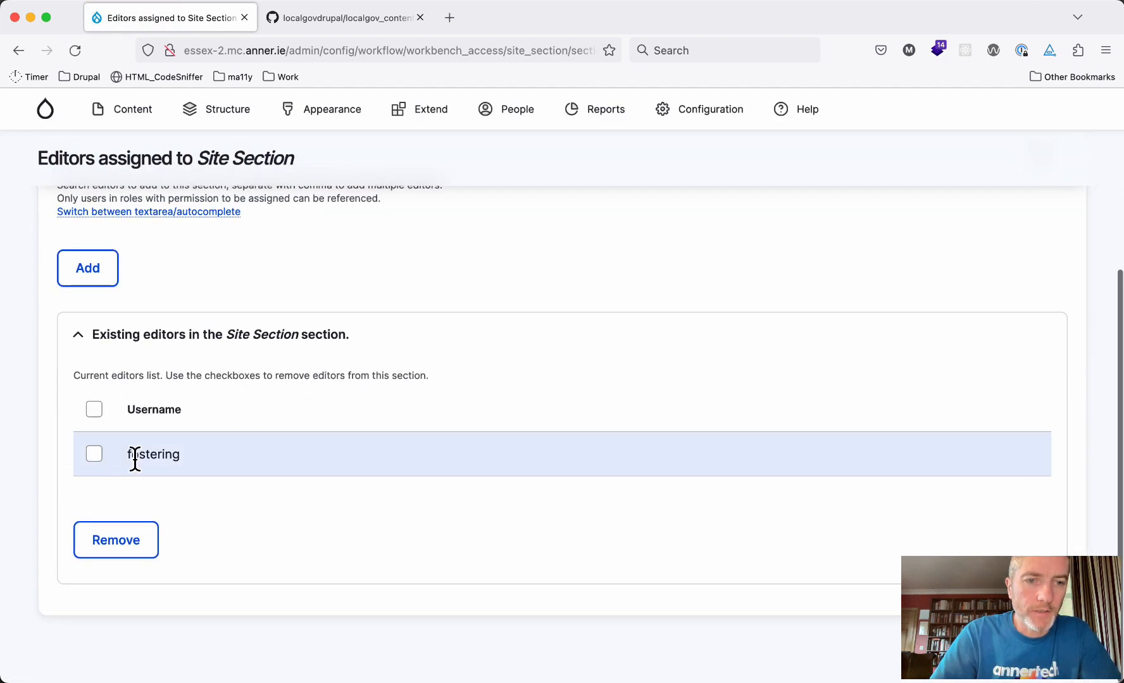
pyautogui.click(94, 455)
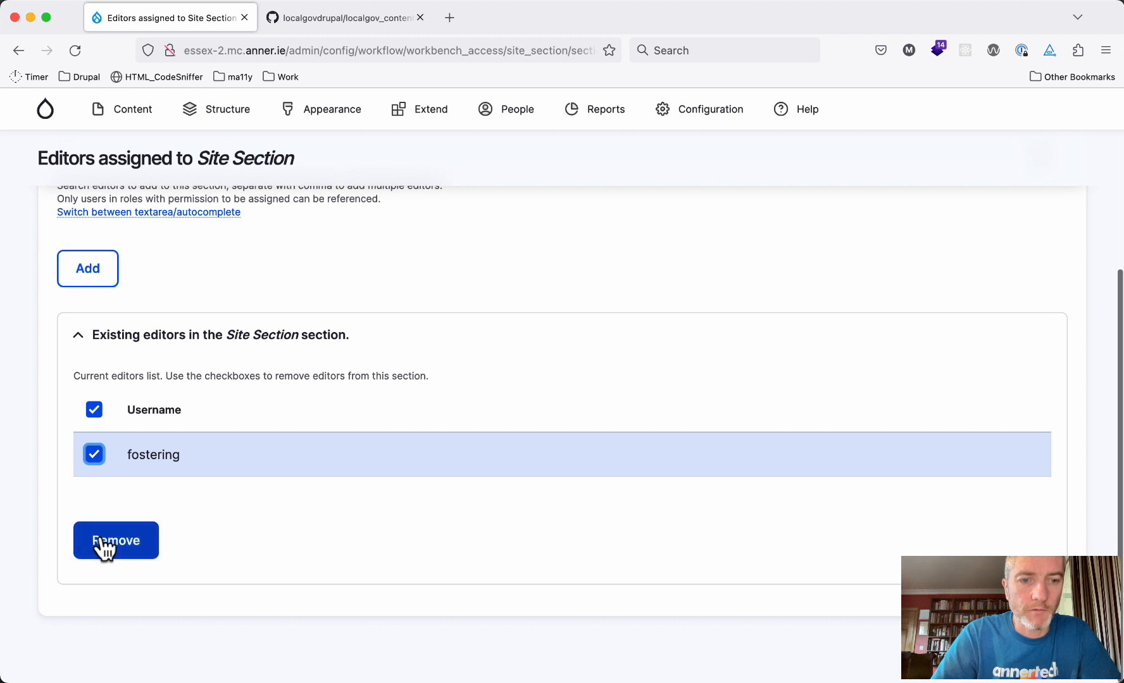
pyautogui.click(97, 455)
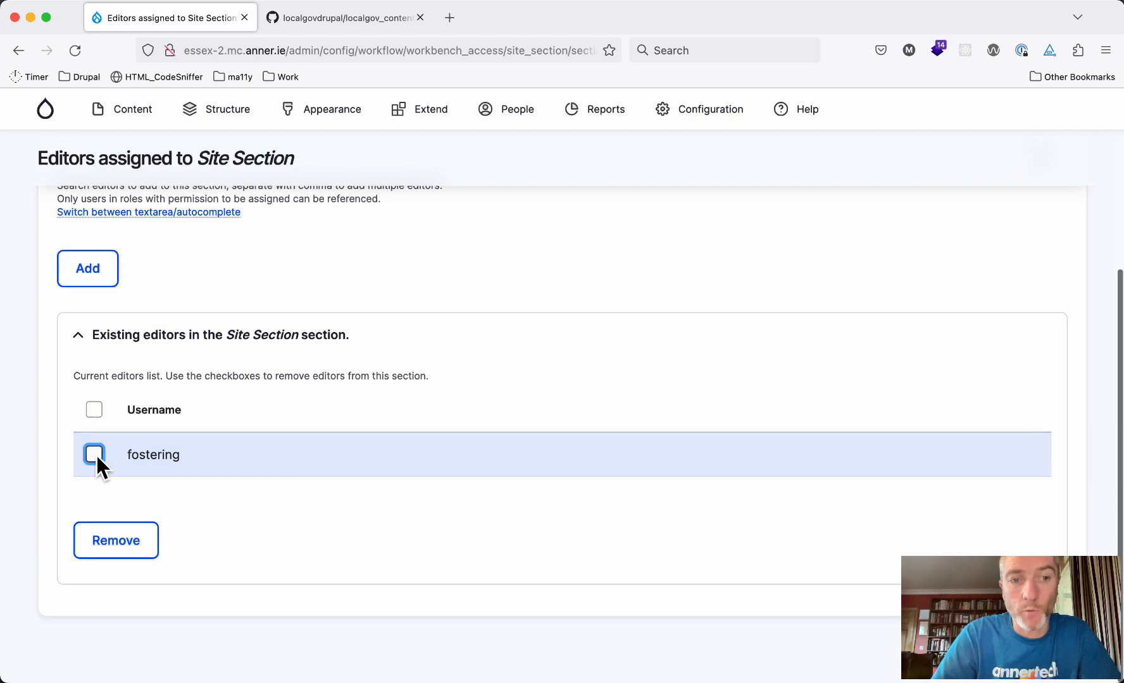
pyautogui.click(86, 281)
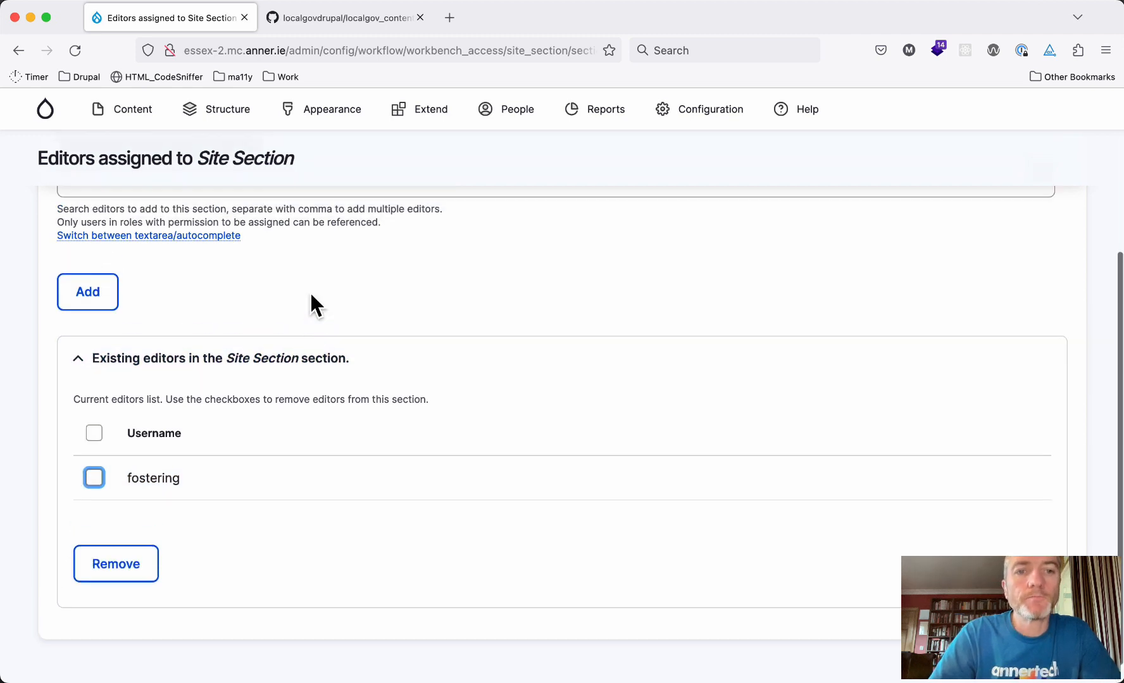
pyautogui.scroll(-1, 310, 293)
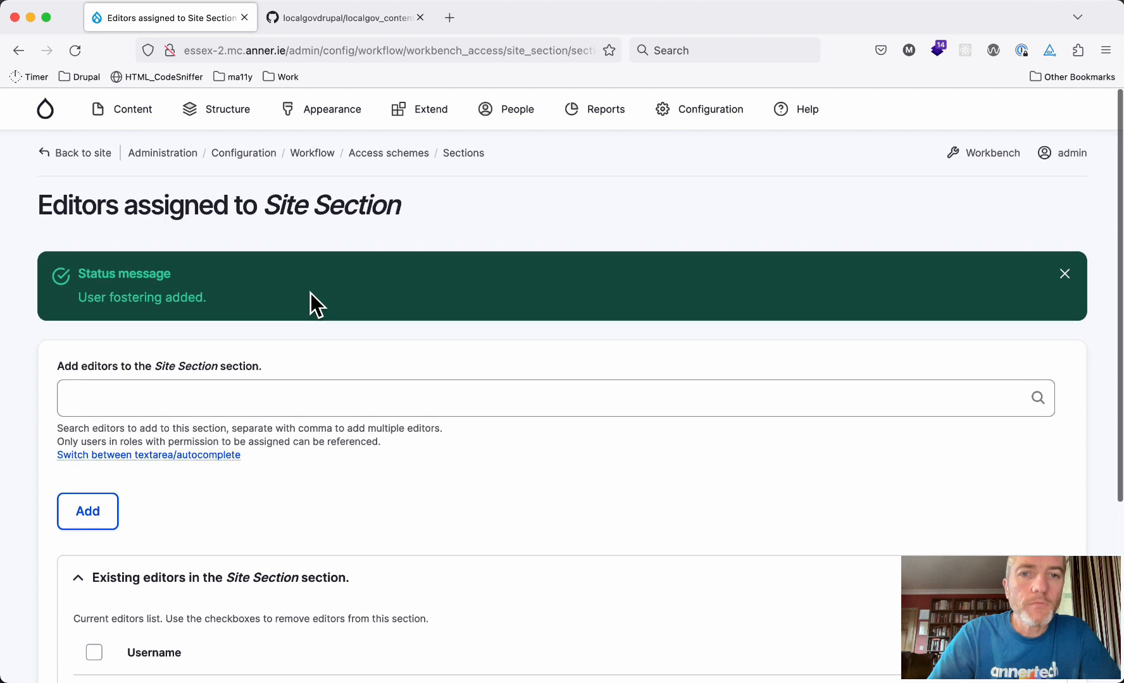
pyautogui.click(463, 154)
pyautogui.scroll(-3, 608, 500)
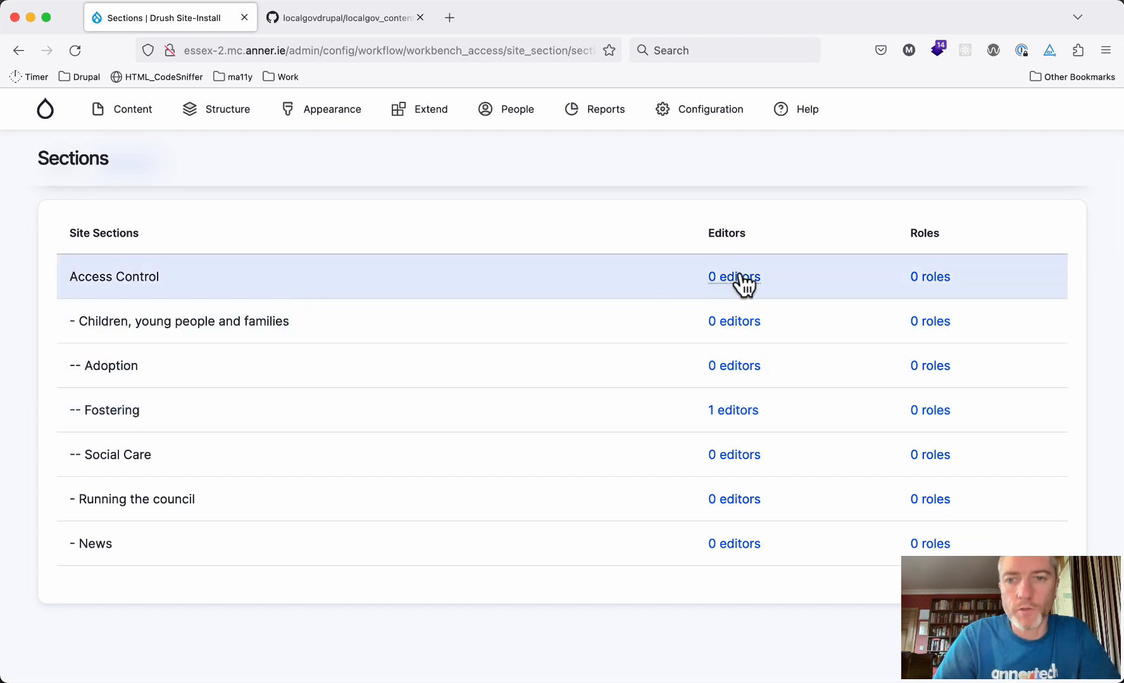
pyautogui.click(740, 278)
pyautogui.click(244, 311)
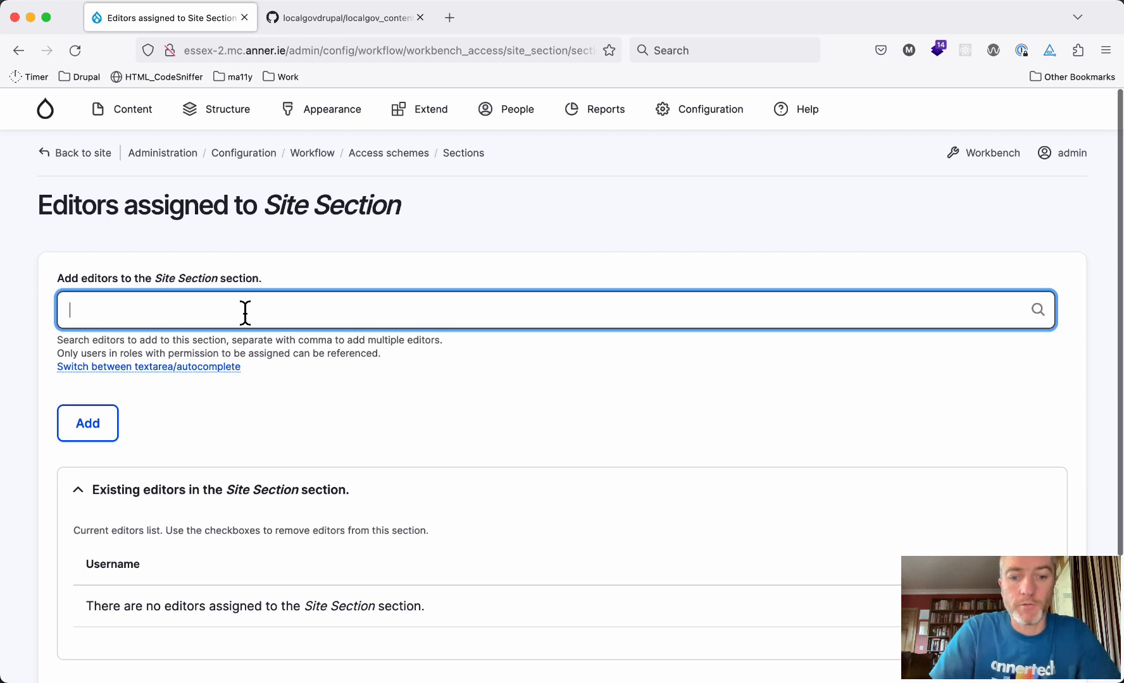
pyautogui.write('edit')
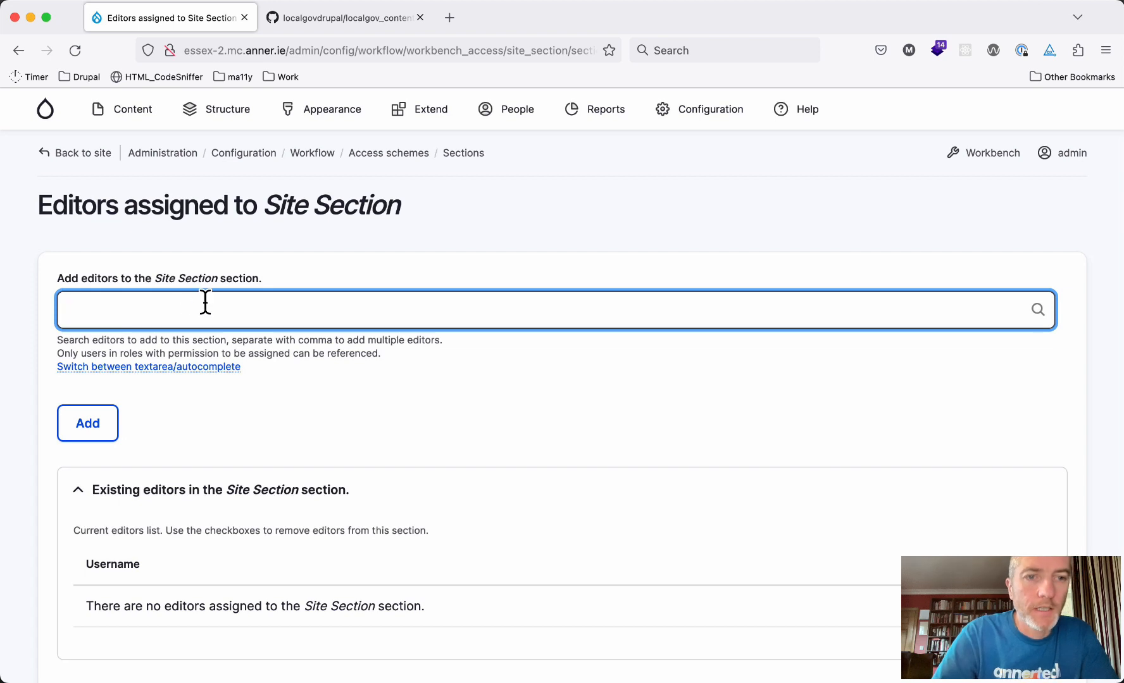
pyautogui.write('Mark Conroy')
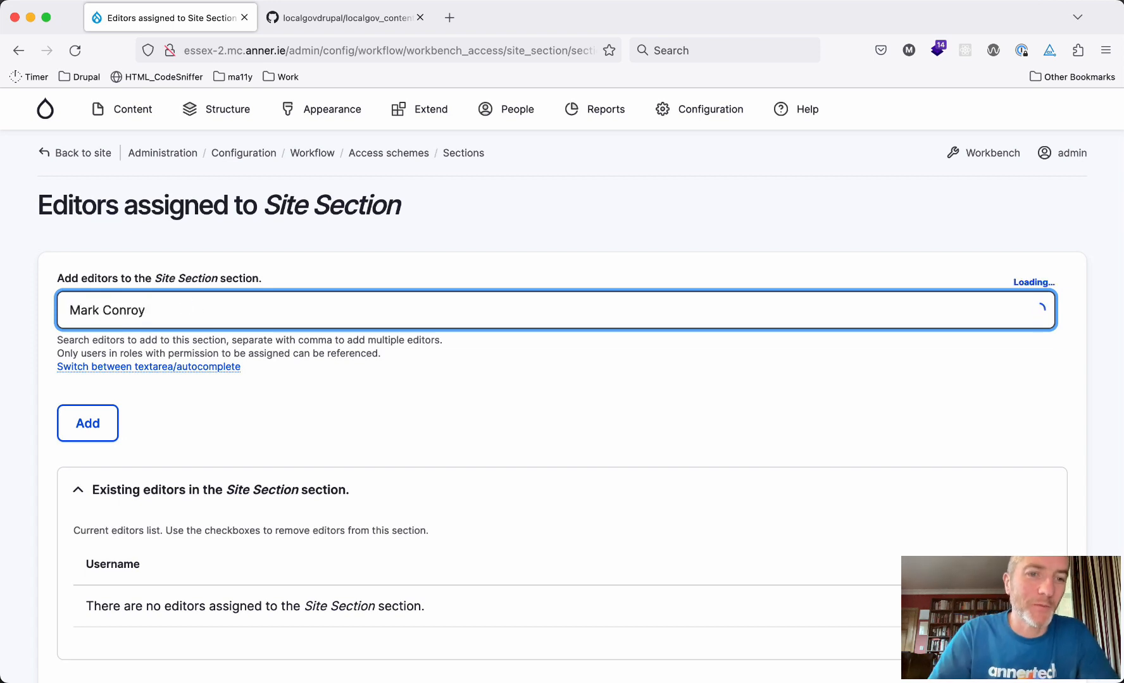
pyautogui.doubleClick(118, 308)
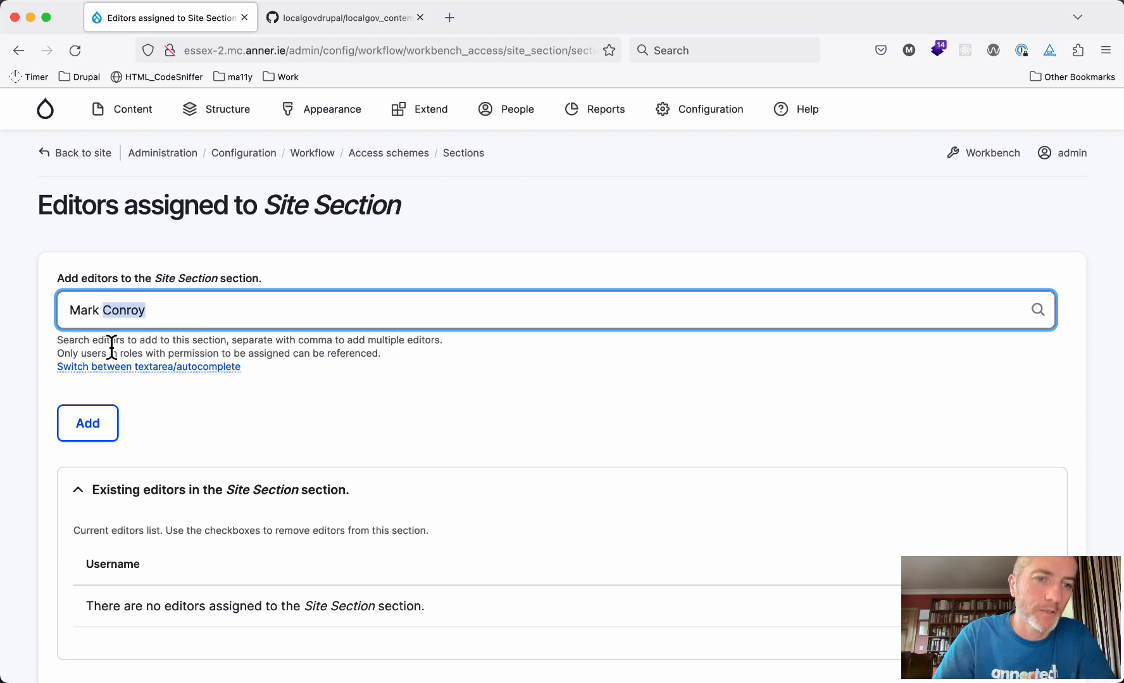
pyautogui.click(92, 436)
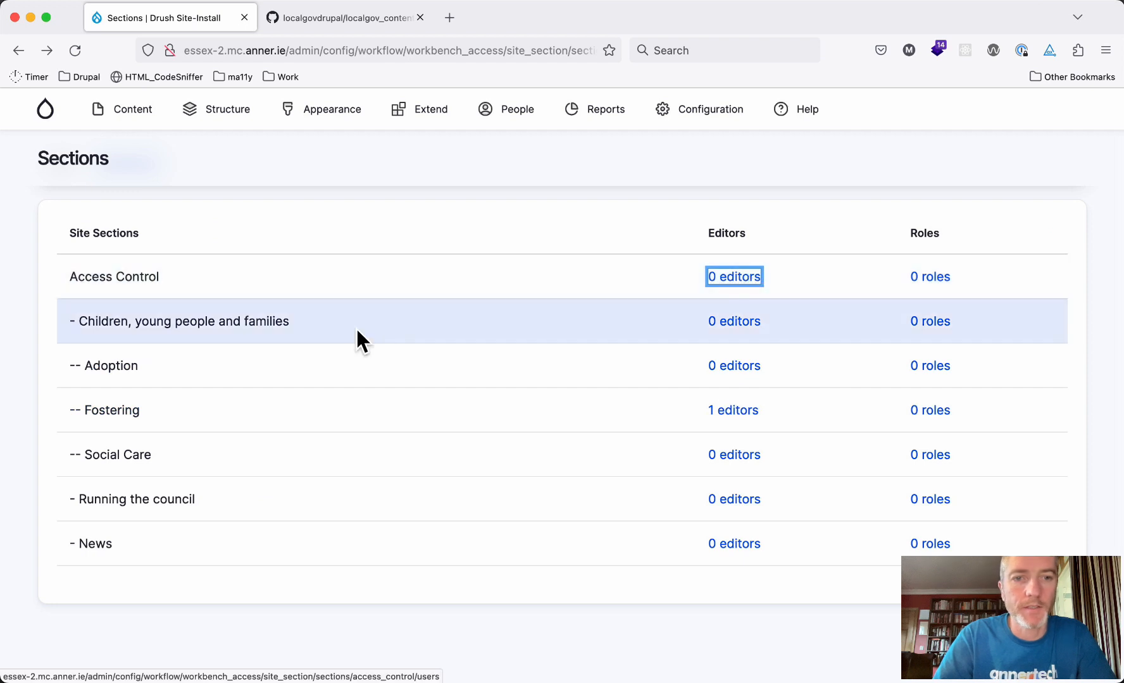
pyautogui.tripleClick(263, 322)
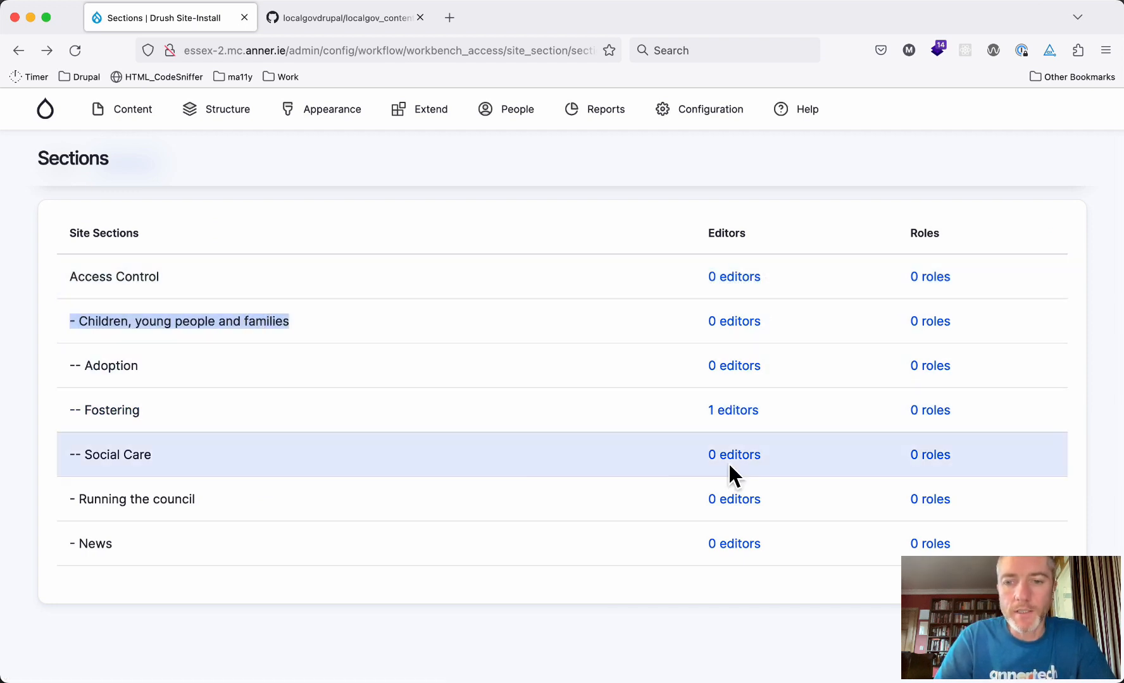
pyautogui.tripleClick(82, 546)
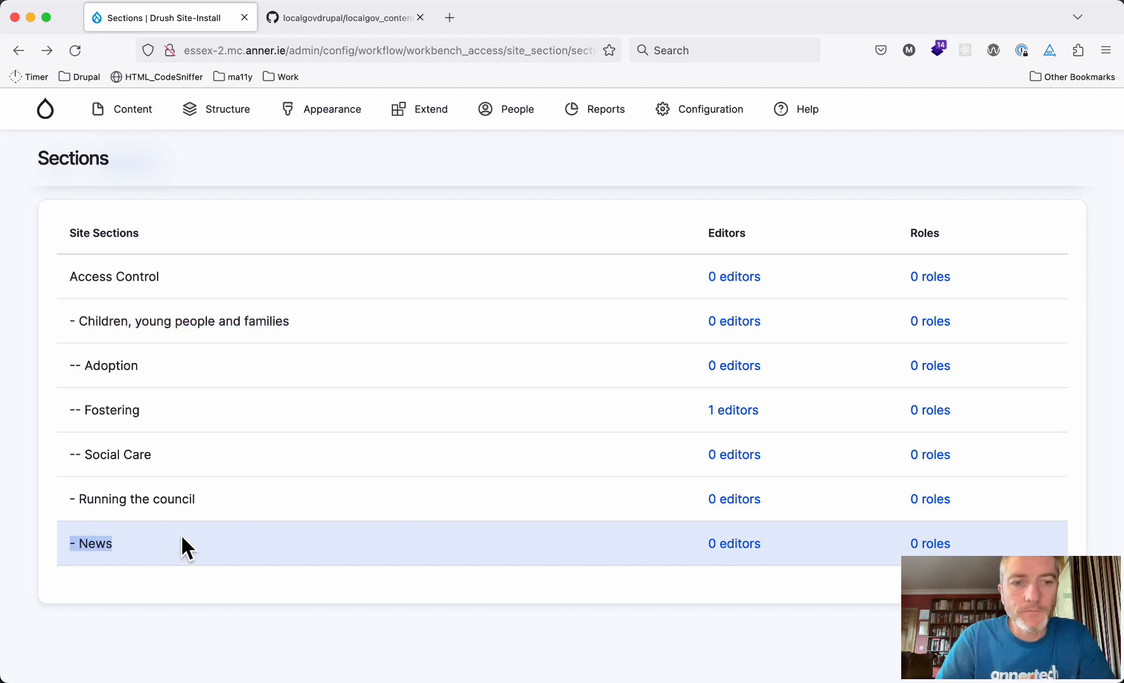
pyautogui.click(448, 564)
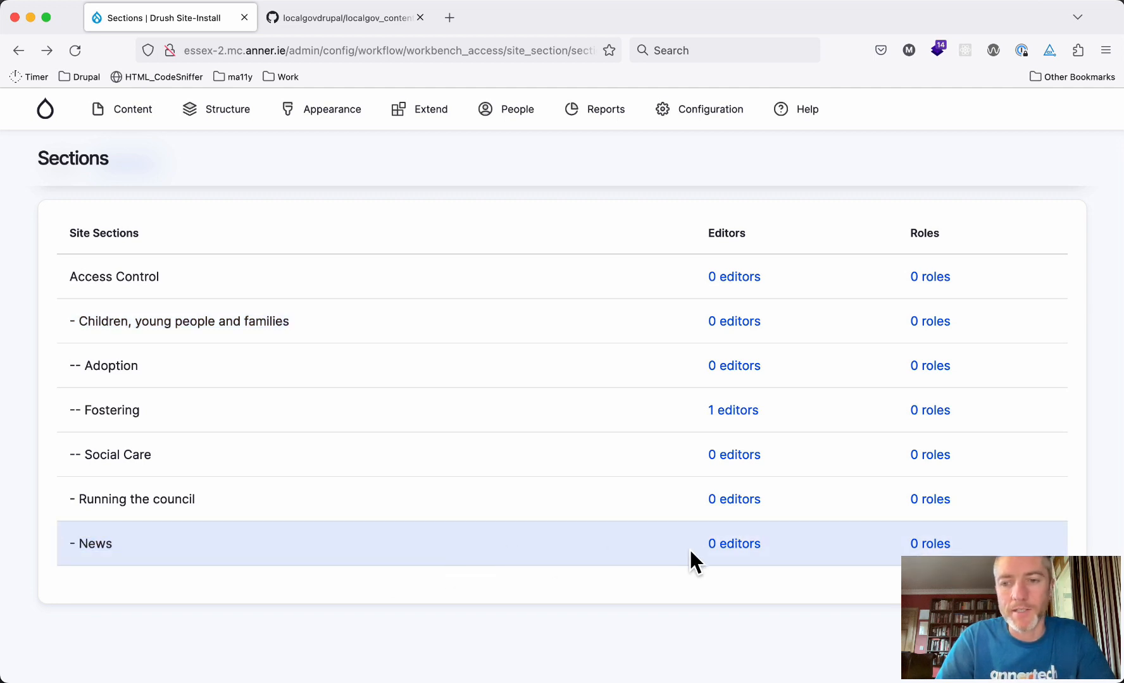
pyautogui.click(938, 546)
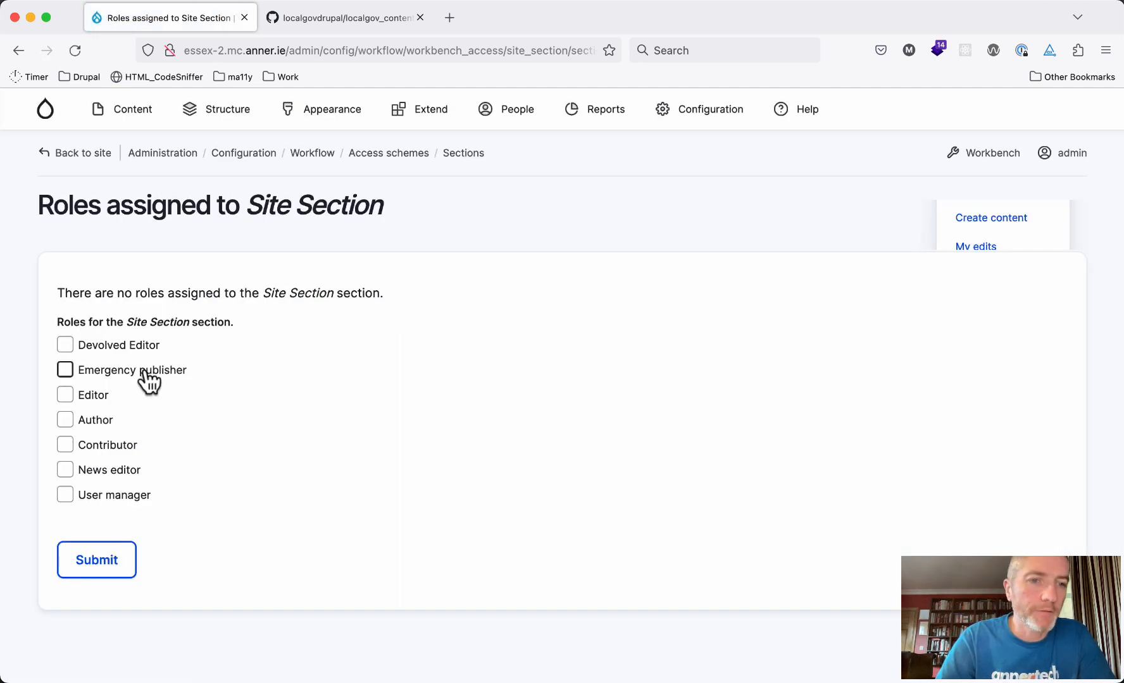
pyautogui.click(93, 476)
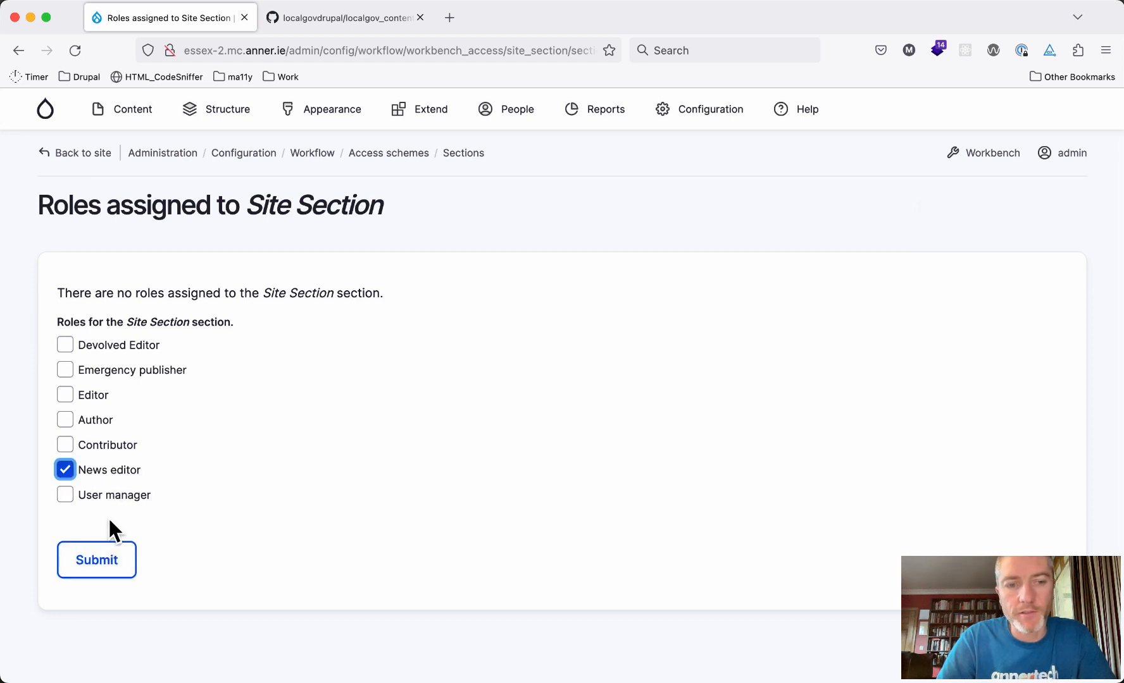
pyautogui.click(99, 568)
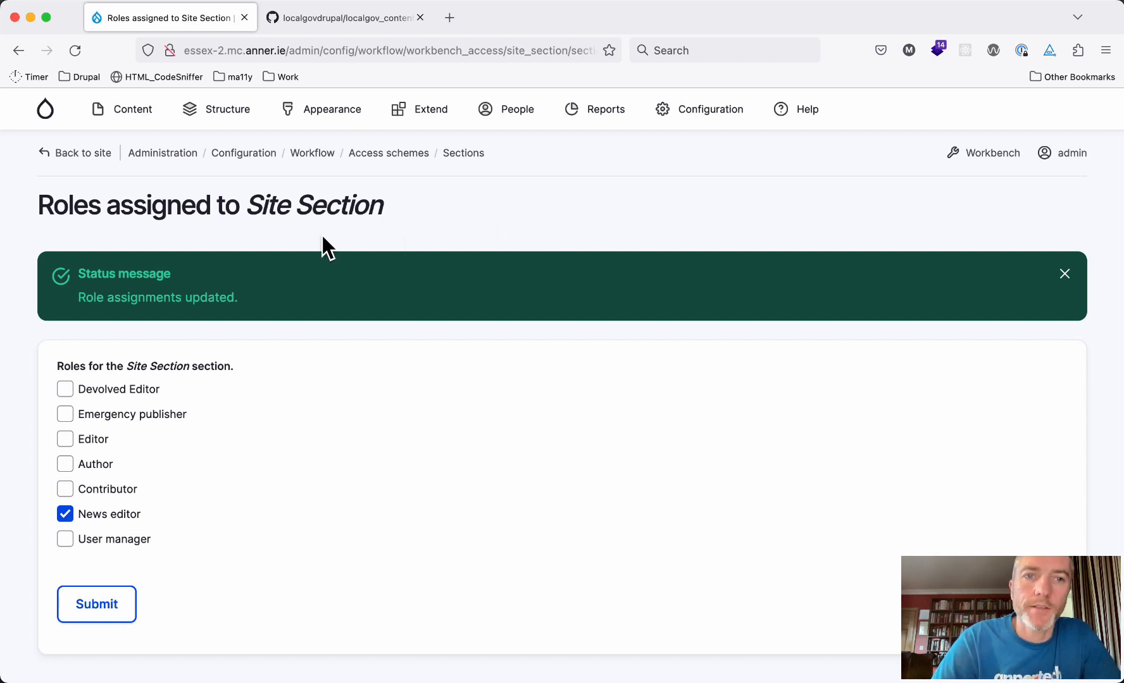
pyautogui.moveTo(226, 118)
pyautogui.moveTo(236, 397)
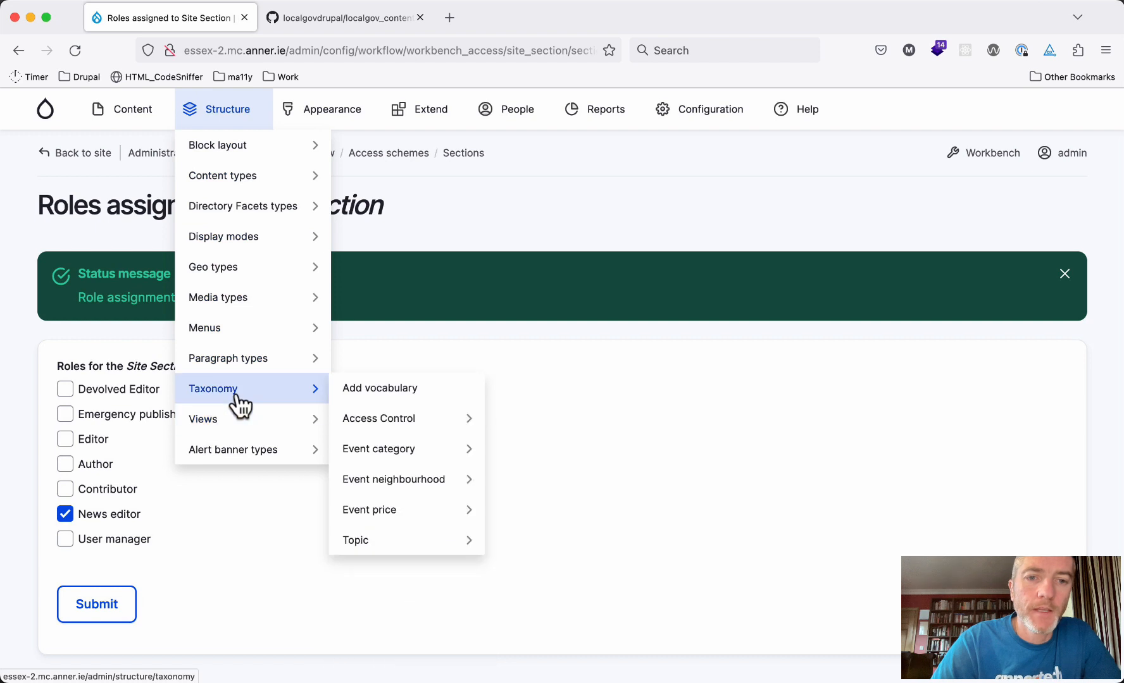
pyautogui.moveTo(720, 125)
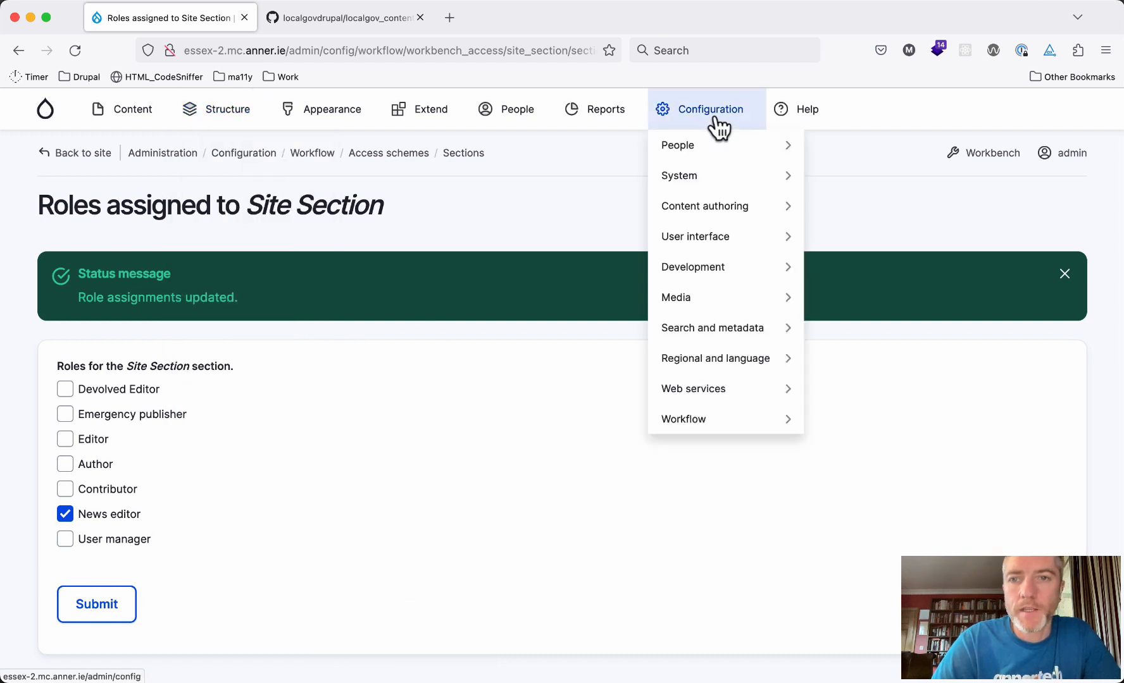
pyautogui.moveTo(718, 392)
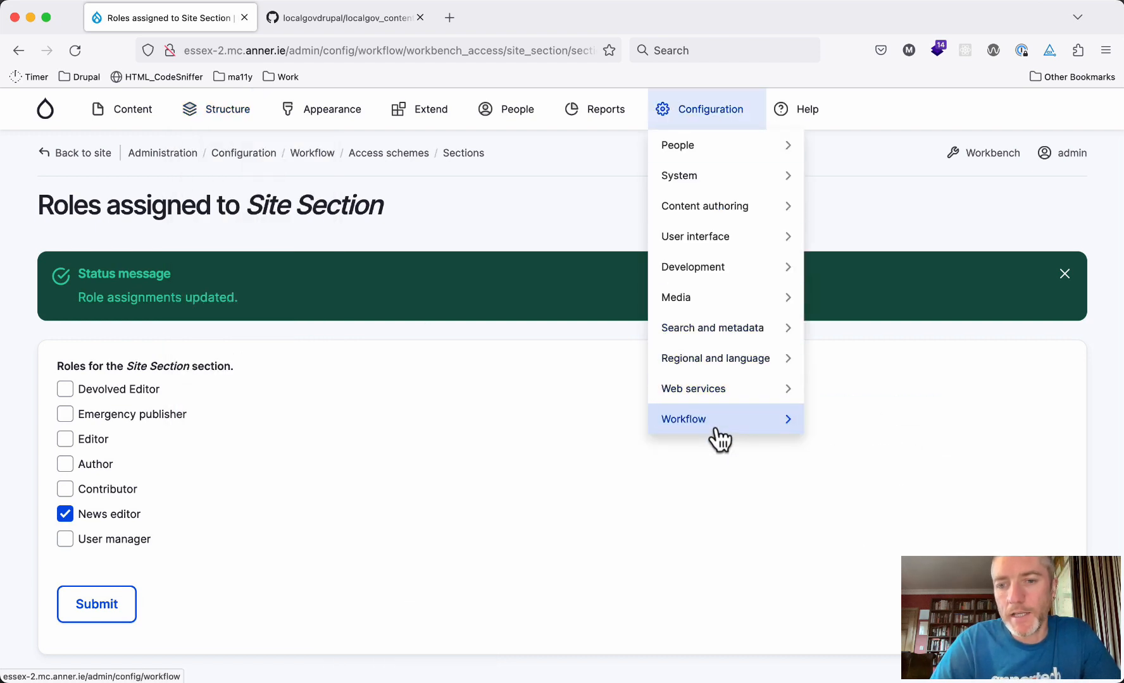
pyautogui.moveTo(715, 423)
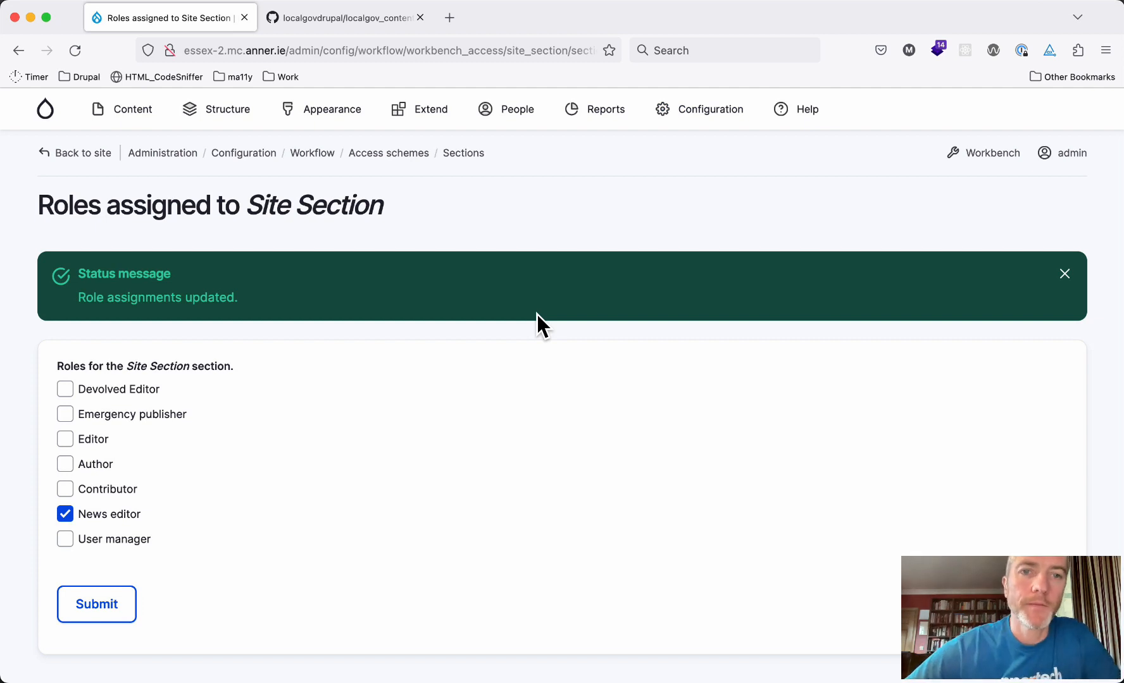
# Open the localgov_access_control field settings in Subsite overview's Manage fields
pyautogui.moveTo(237, 113)
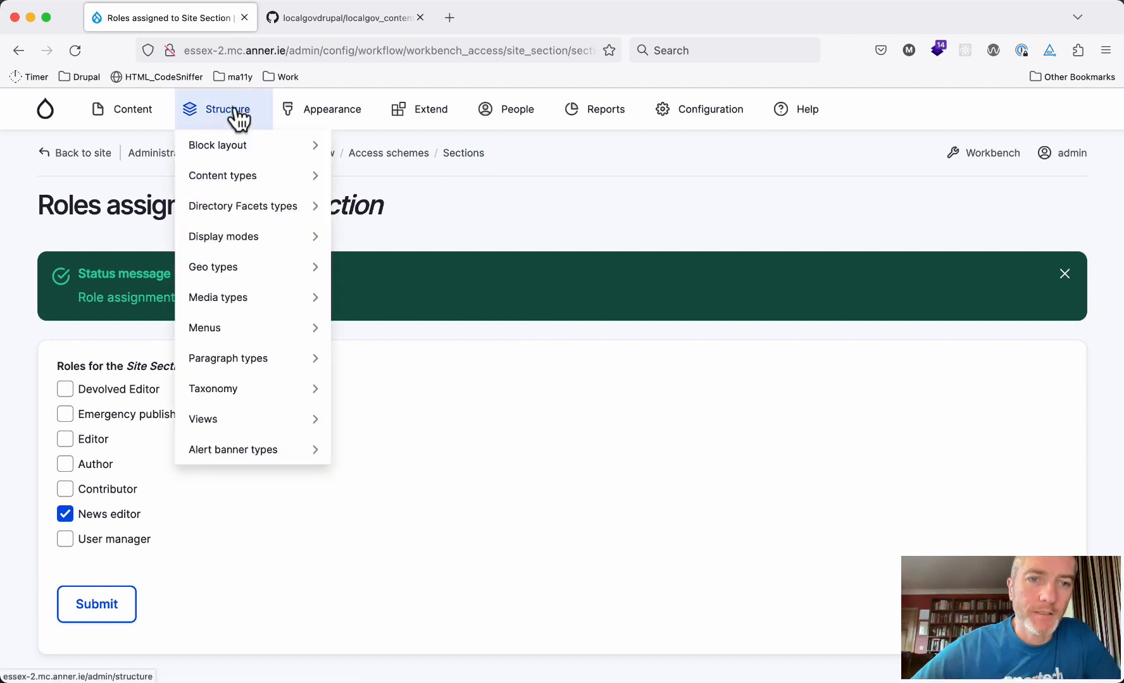
pyautogui.moveTo(231, 177)
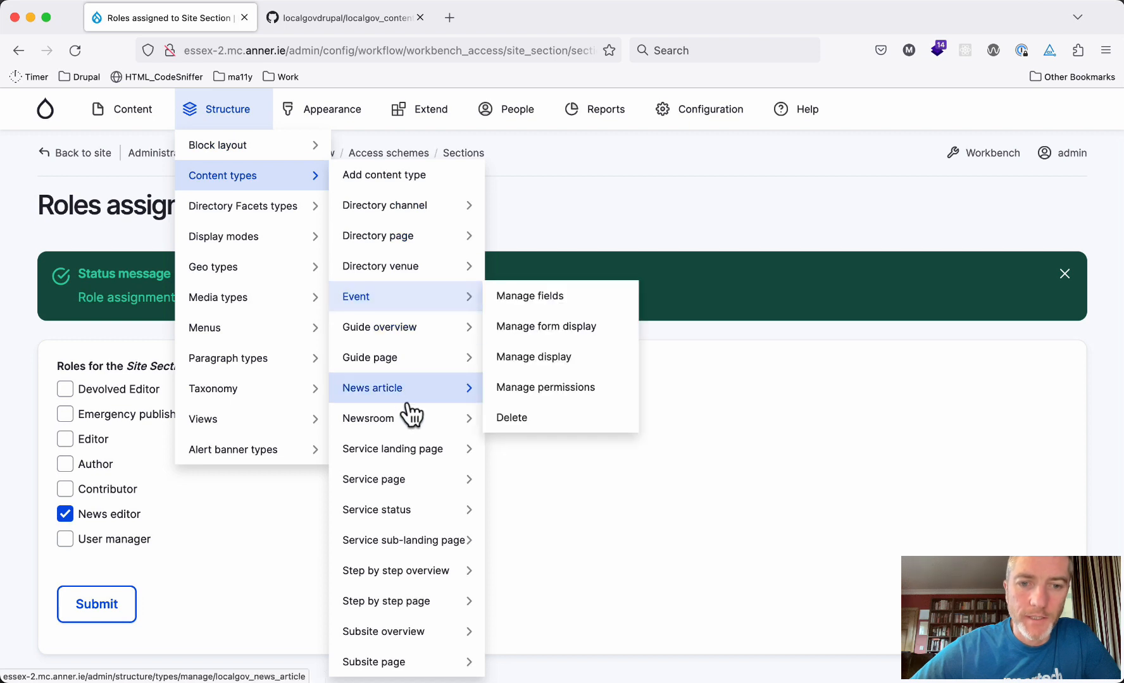
pyautogui.moveTo(399, 452)
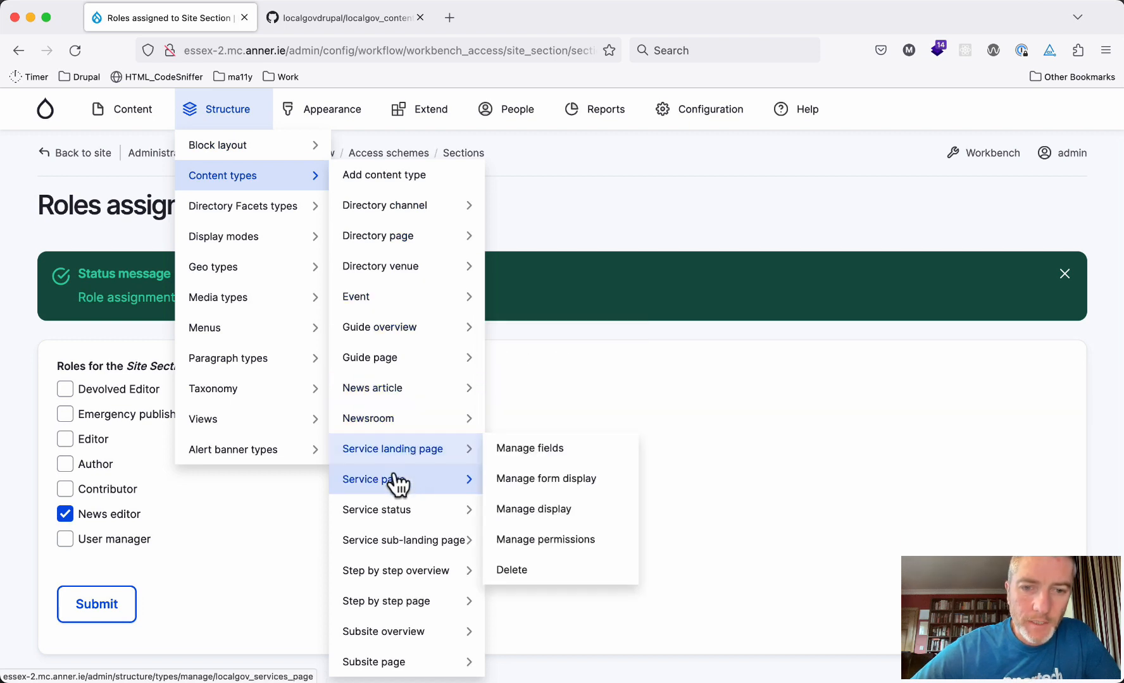
pyautogui.moveTo(395, 479)
pyautogui.moveTo(392, 641)
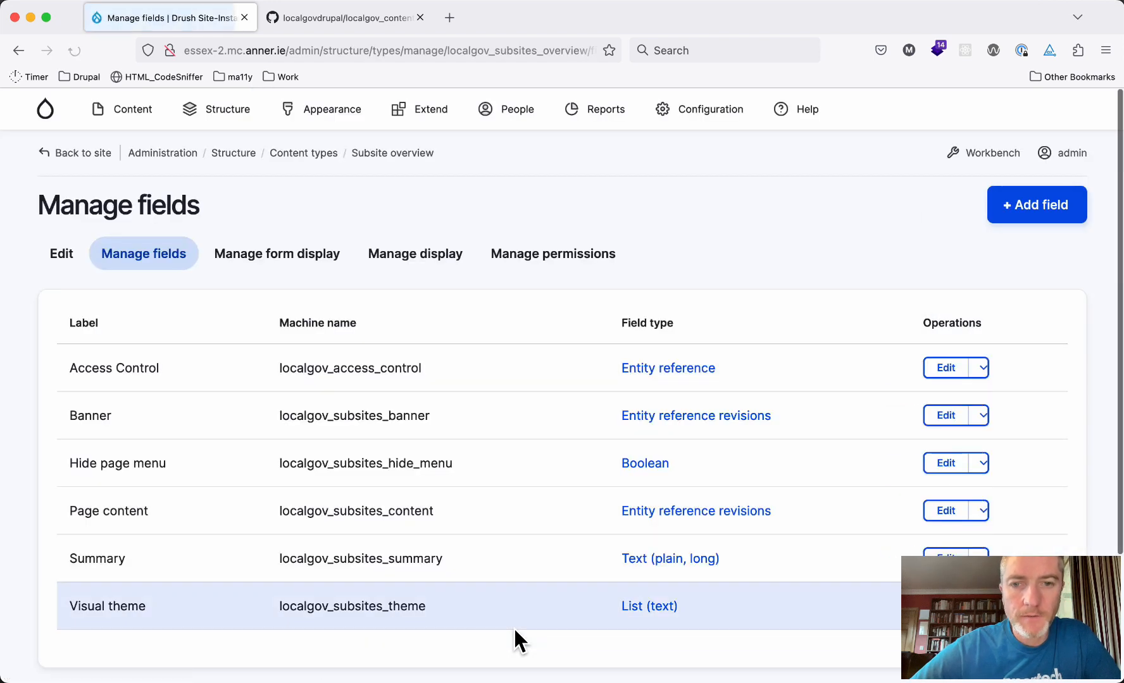
pyautogui.scroll(-2, 513, 627)
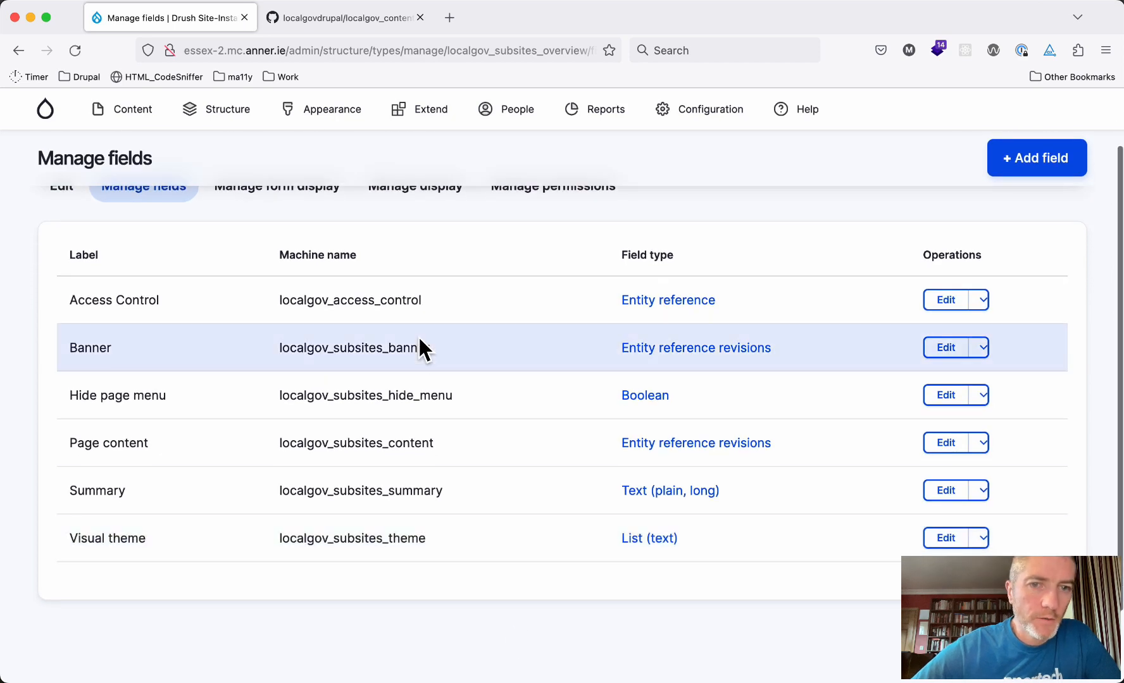
pyautogui.doubleClick(316, 300)
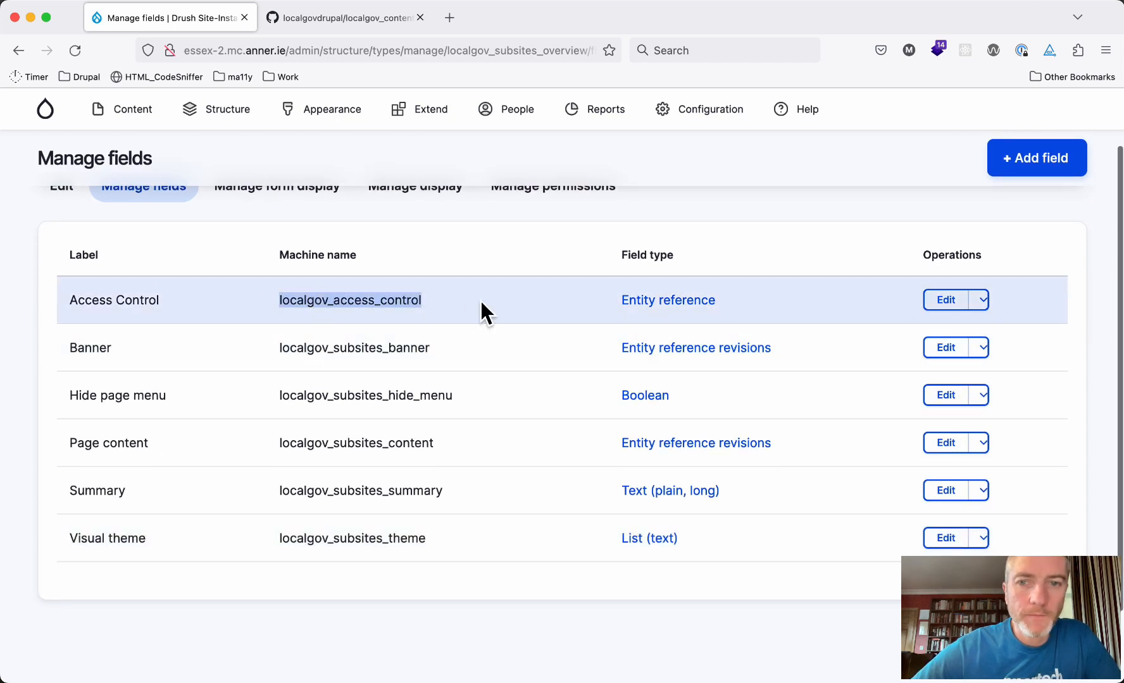
pyautogui.click(944, 302)
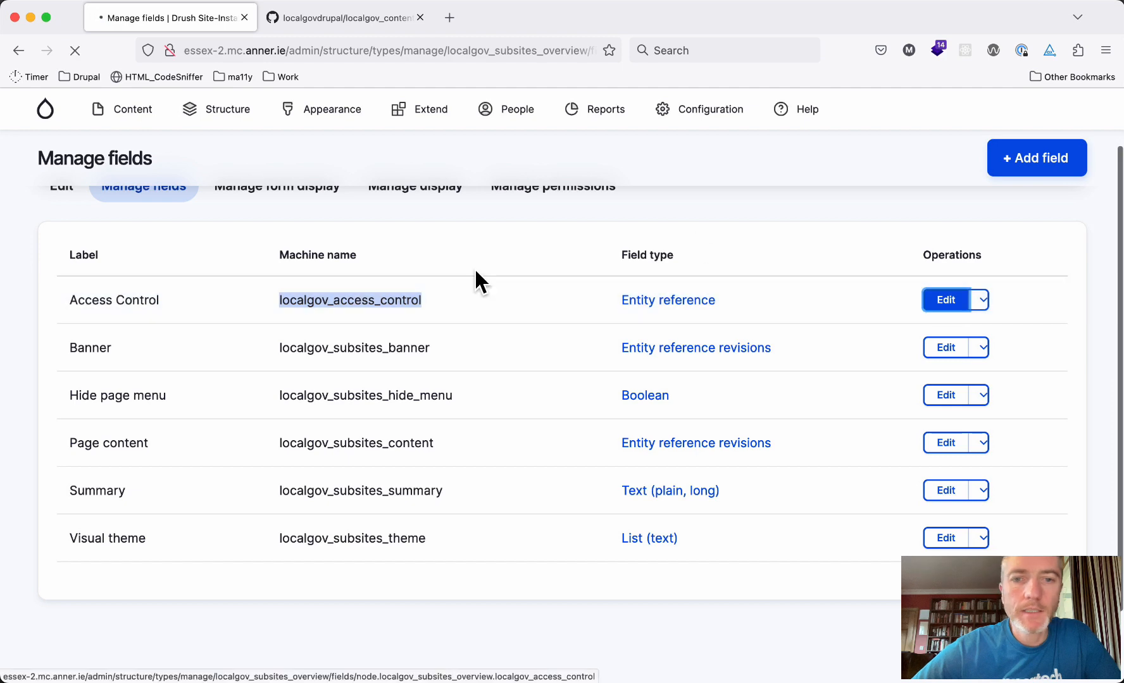
pyautogui.scroll(-8, 316, 443)
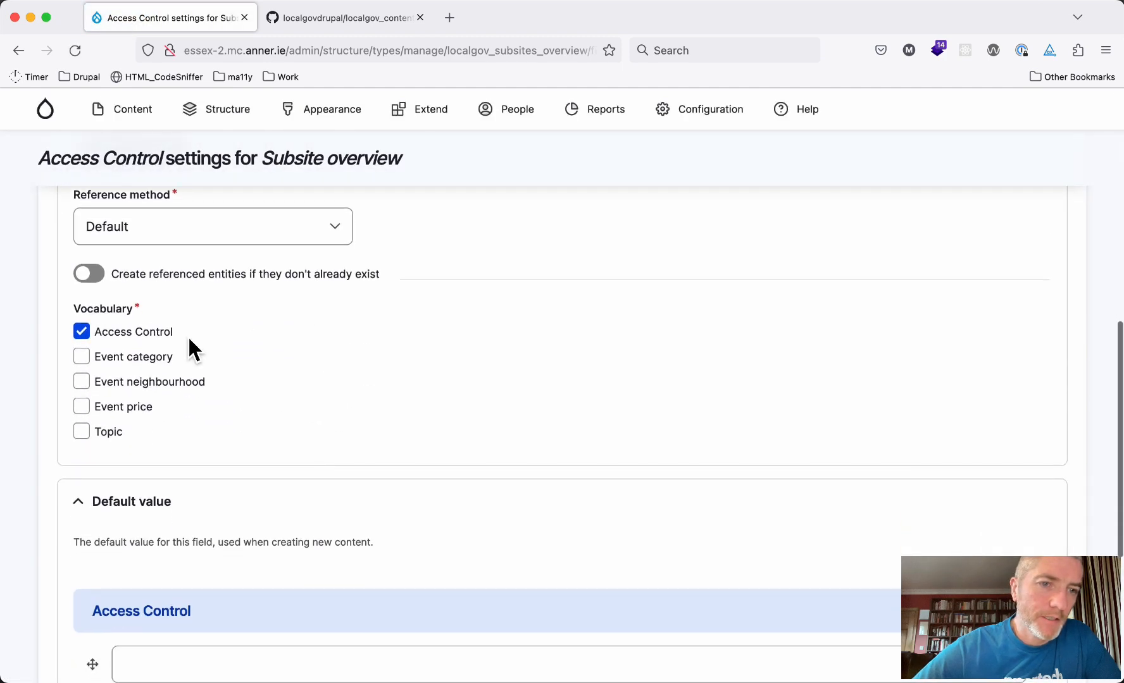
pyautogui.scroll(8, 285, 355)
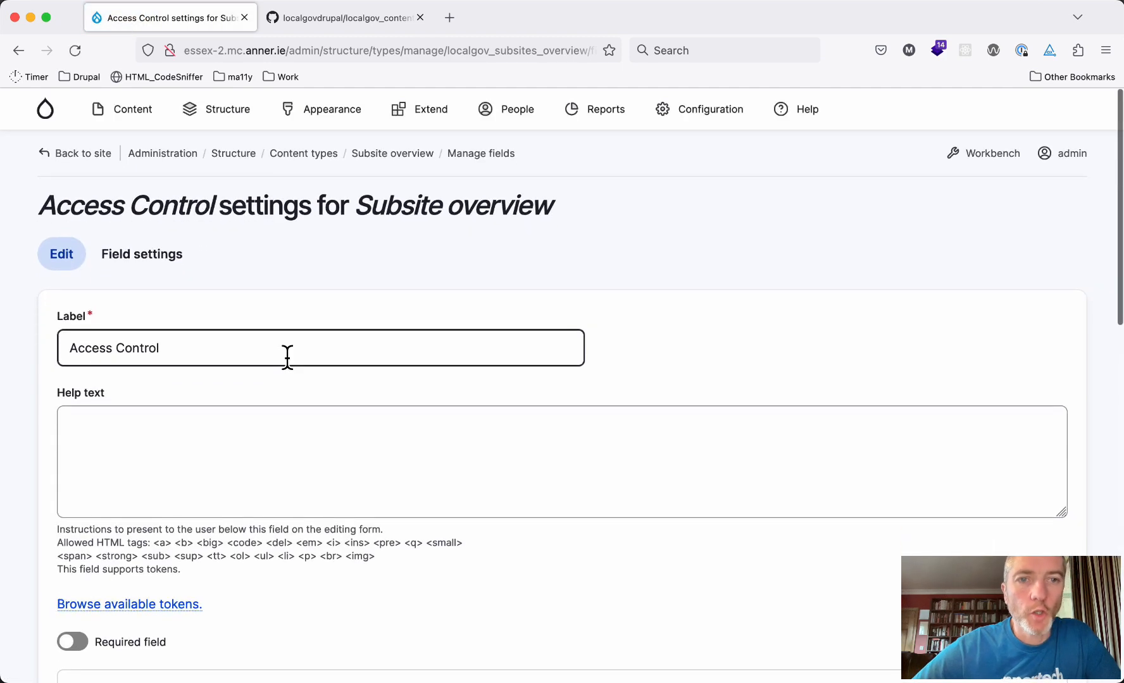
# Open a blank Create Subsite overview form in a second tab, then return to the field settings
pyautogui.moveTo(137, 123)
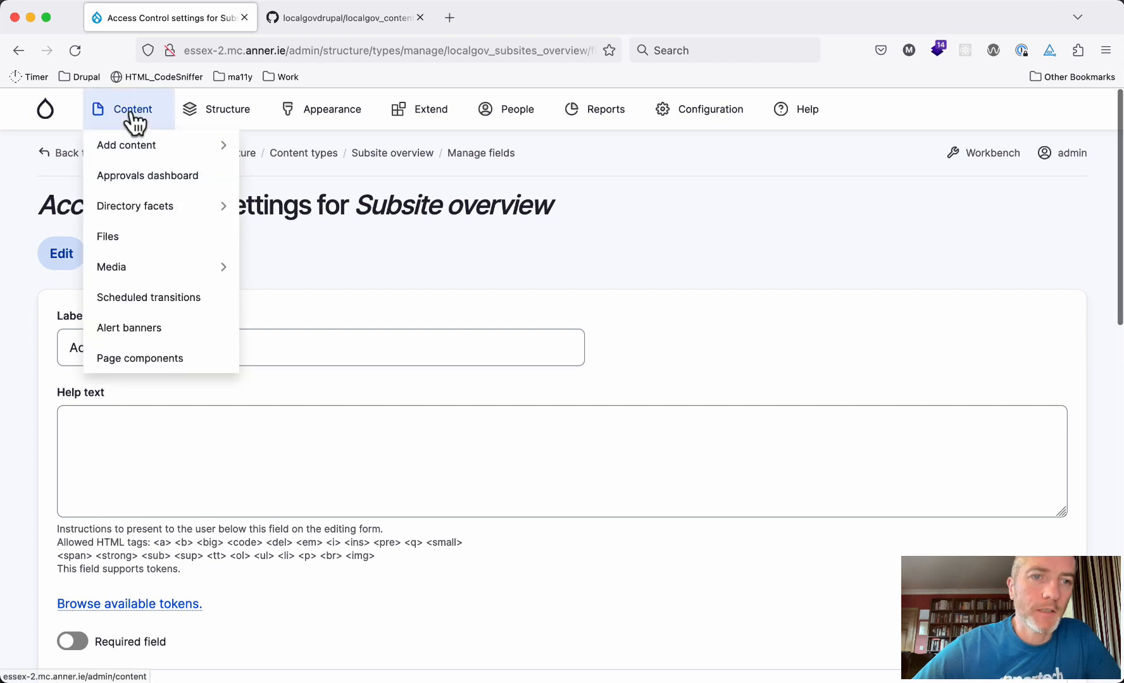
pyautogui.moveTo(134, 148)
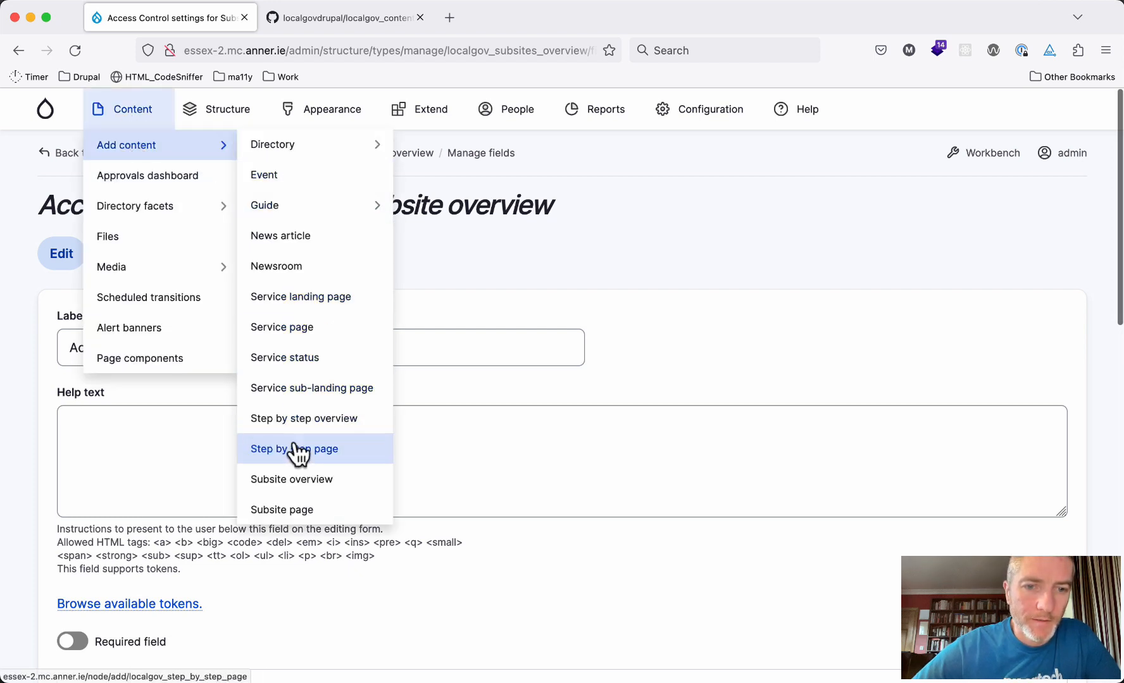
pyautogui.keyDown('super'); pyautogui.click(292, 479); pyautogui.keyUp('super')
pyautogui.click(338, 18)
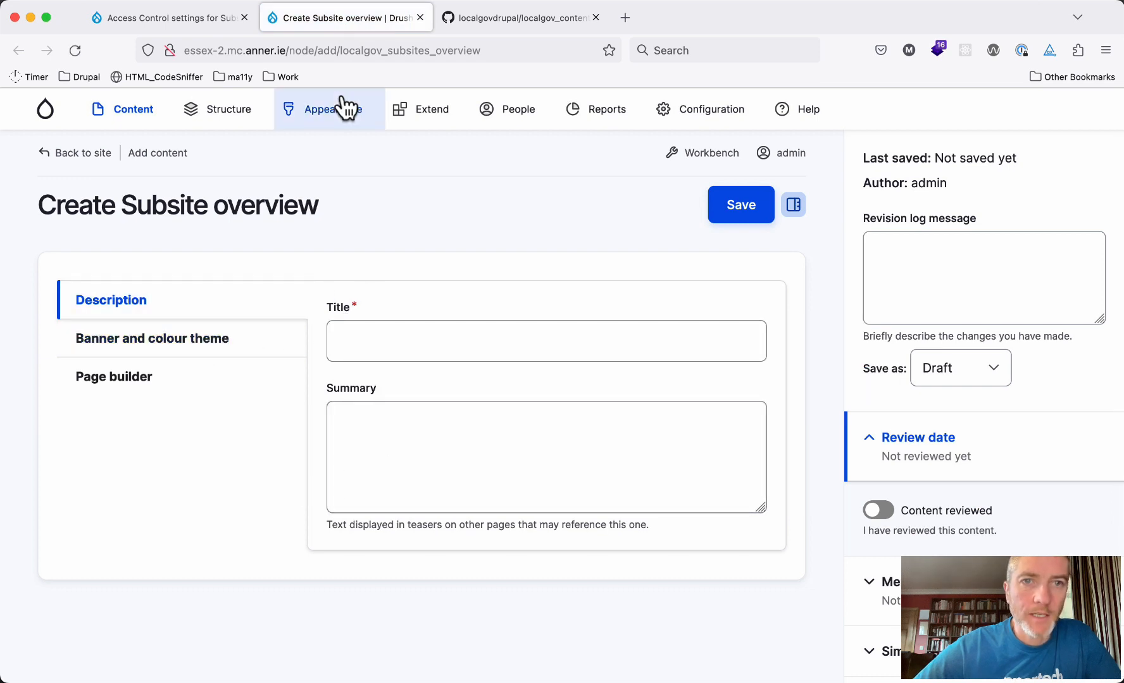
pyautogui.click(214, 23)
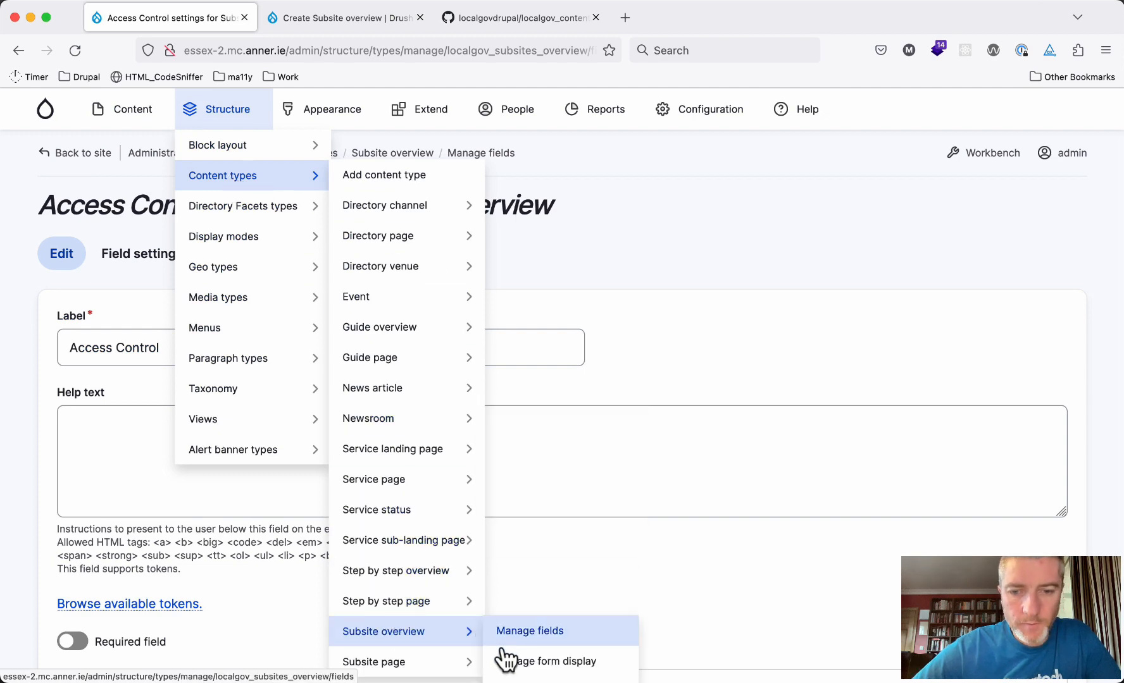
# Enable Access Control in the Subsite overview form display and save it
pyautogui.click(515, 662)
pyautogui.scroll(-15, 213, 472)
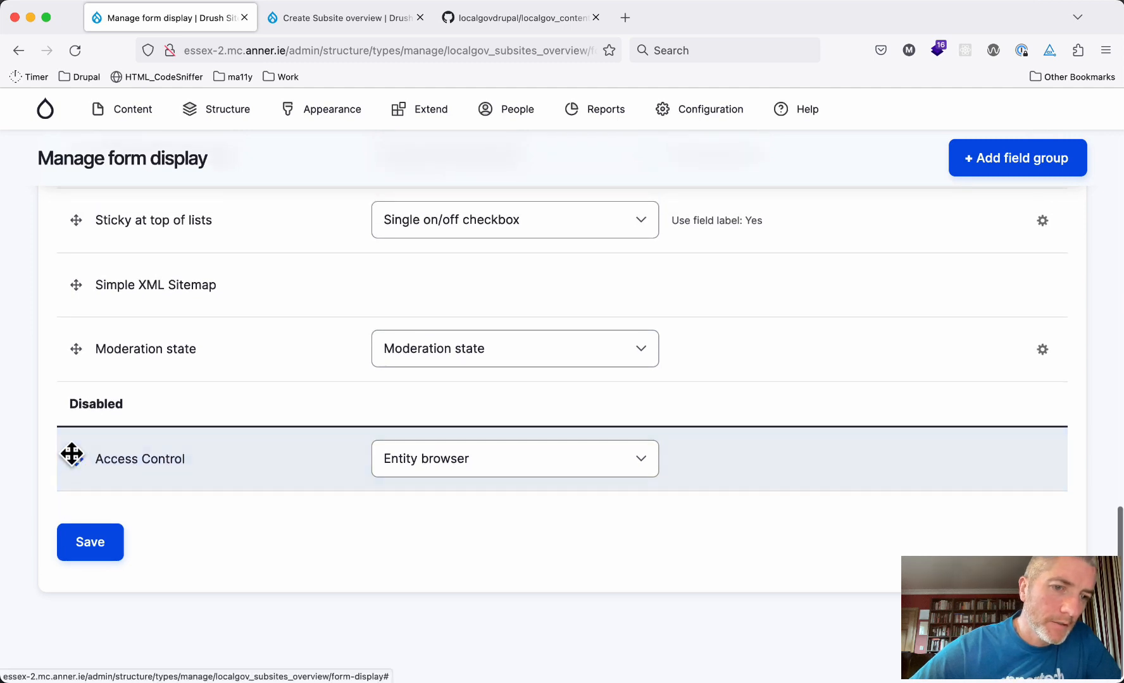
pyautogui.moveTo(74, 451); pyautogui.dragTo(76, 401)
pyautogui.scroll(-3, 113, 469)
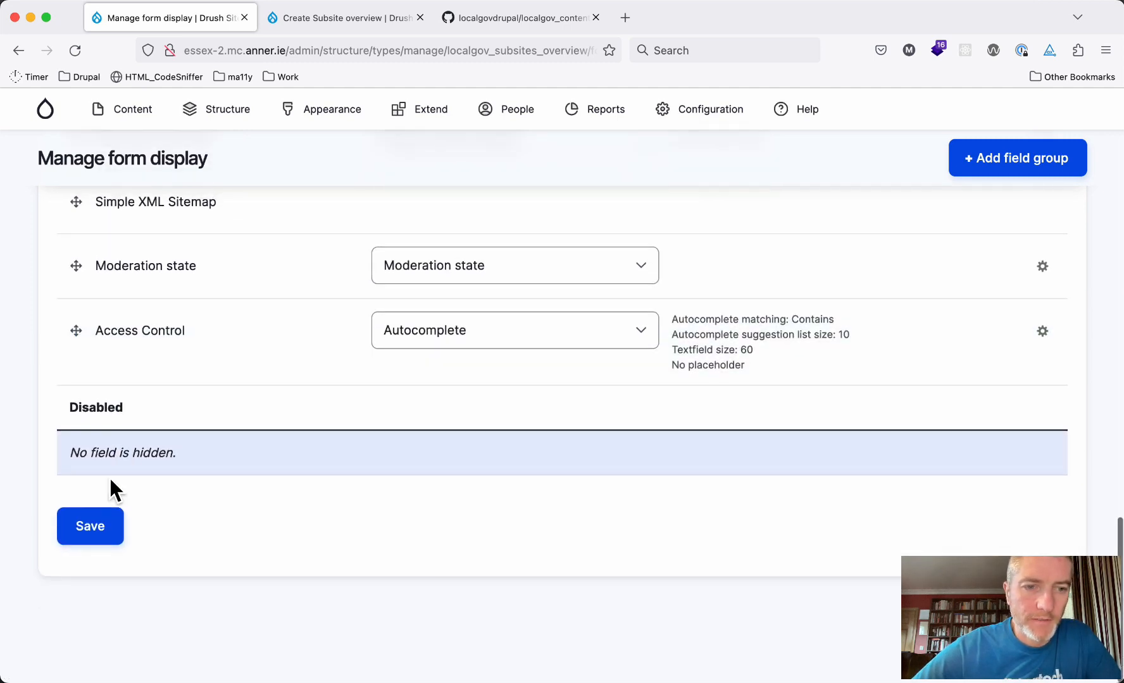
pyautogui.click(90, 528)
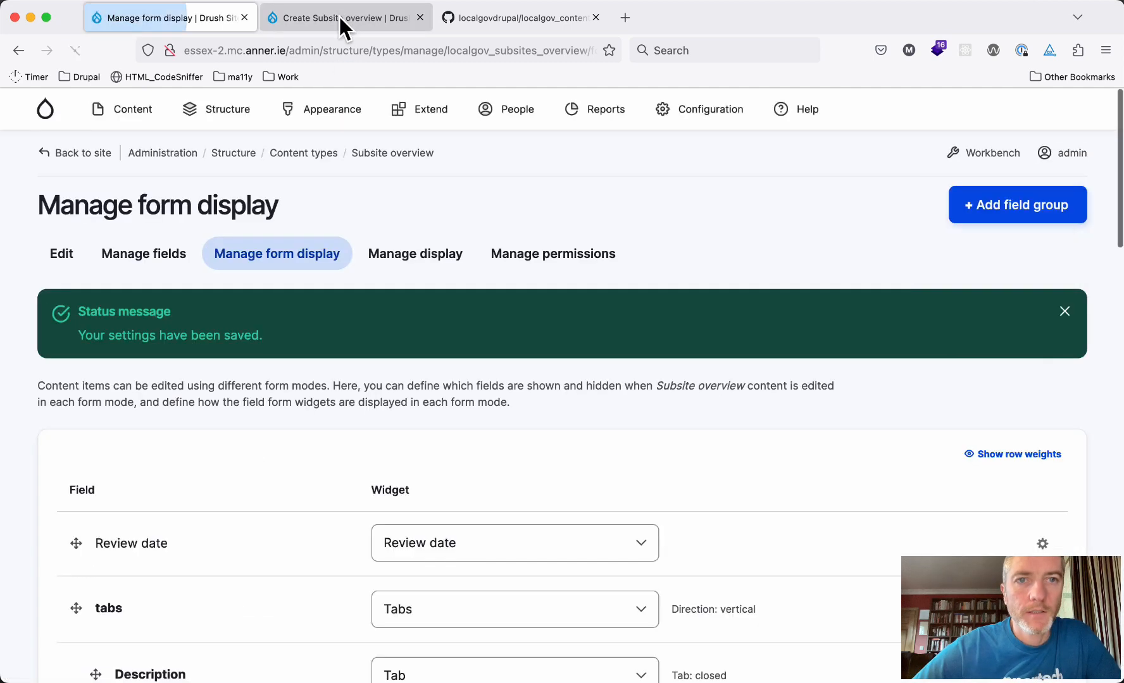
# Reload the Create Subsite overview form and try the new Access Control autocomplete input
pyautogui.click(339, 17)
pyautogui.scroll(-5, 318, 355)
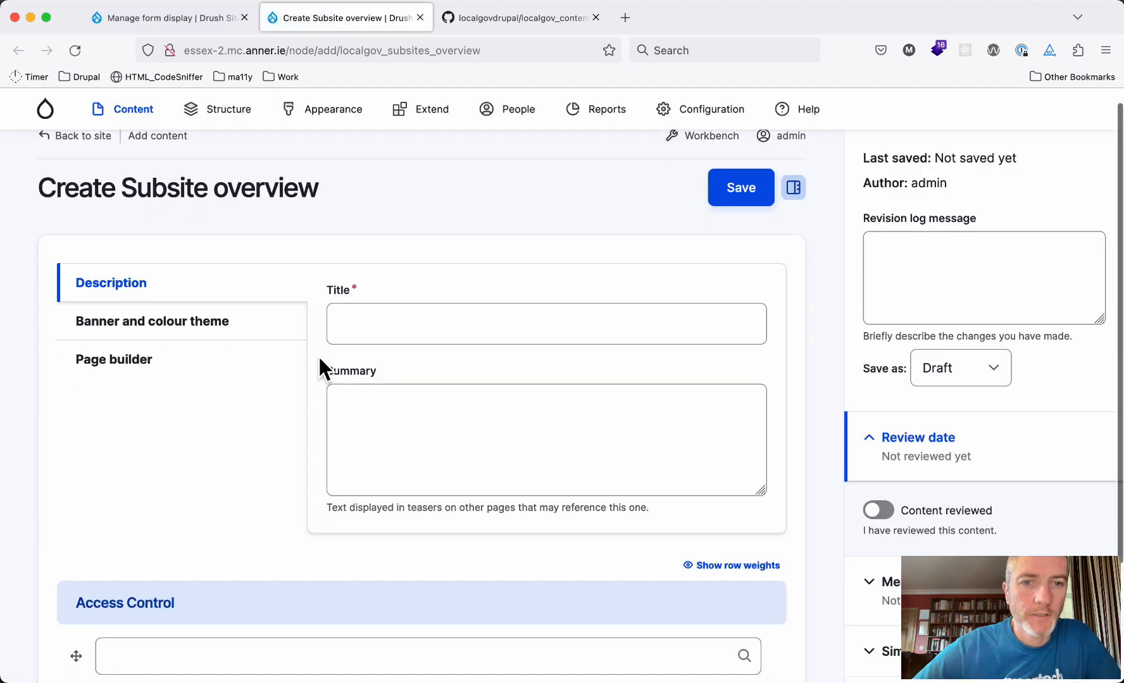
pyautogui.click(115, 511)
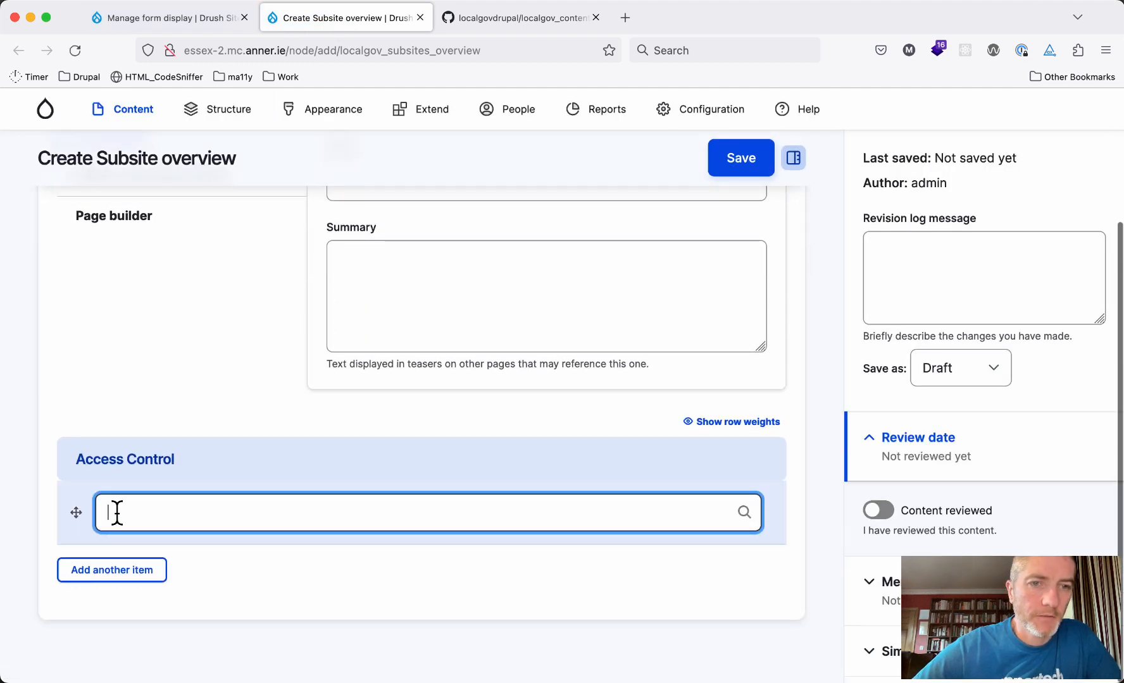
pyautogui.scroll(5, 176, 381)
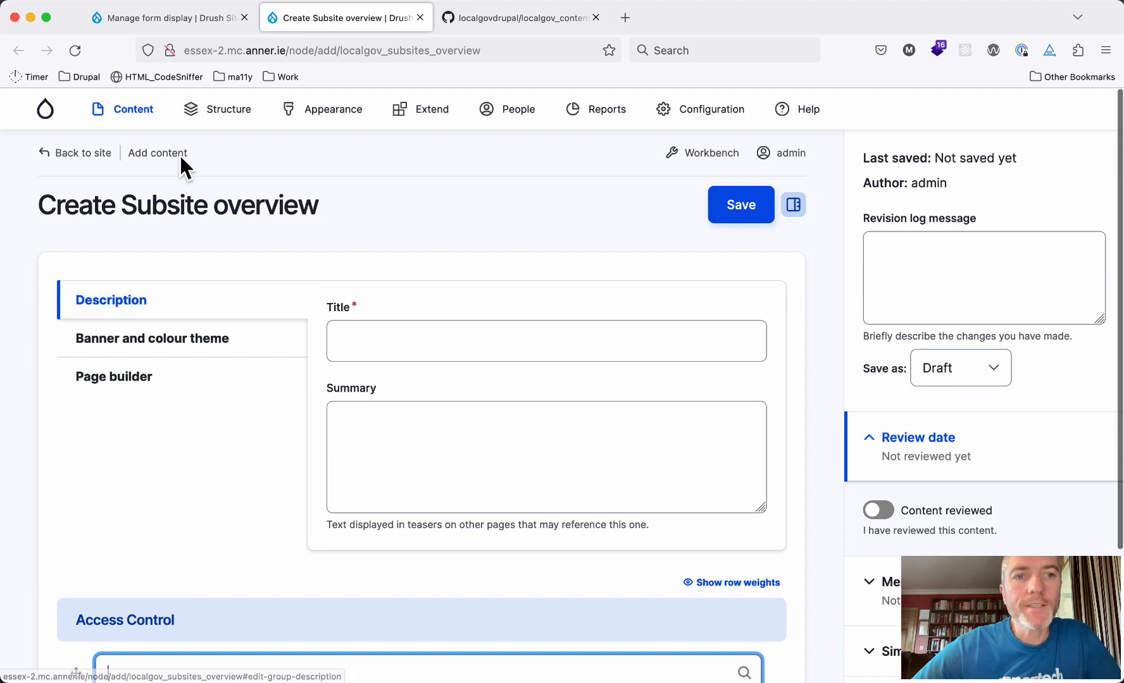
pyautogui.moveTo(136, 112)
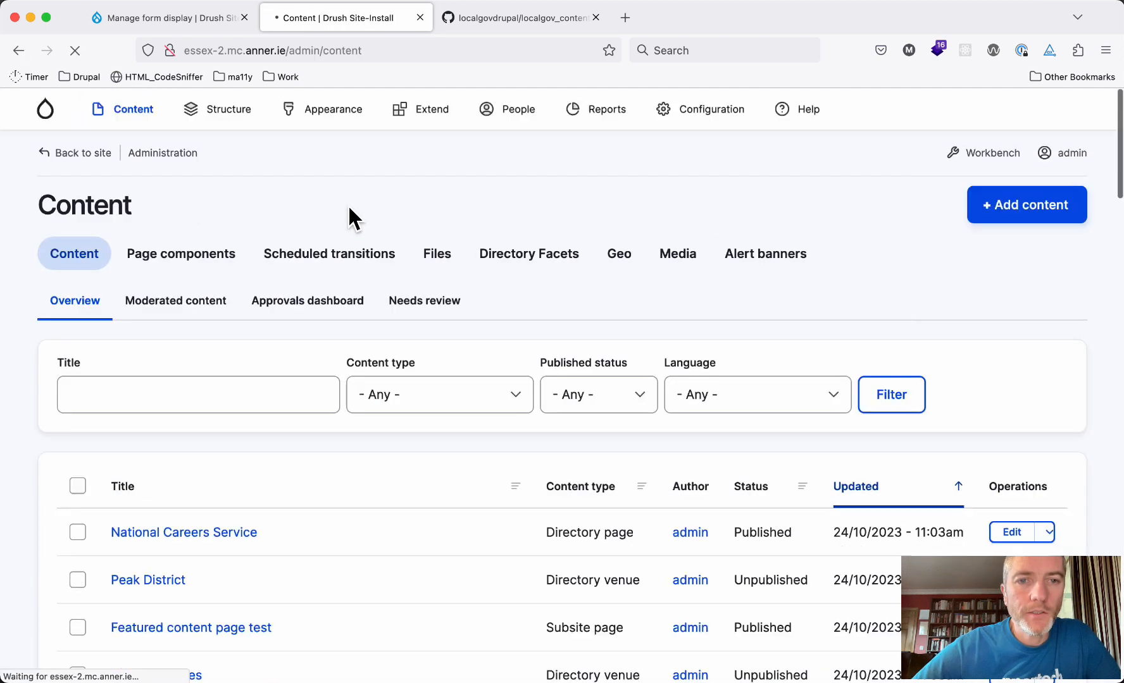
# Filter the content list by title 'fostering' and open the Fostering subsite overview for editing
pyautogui.click(257, 392)
pyautogui.write('fo')
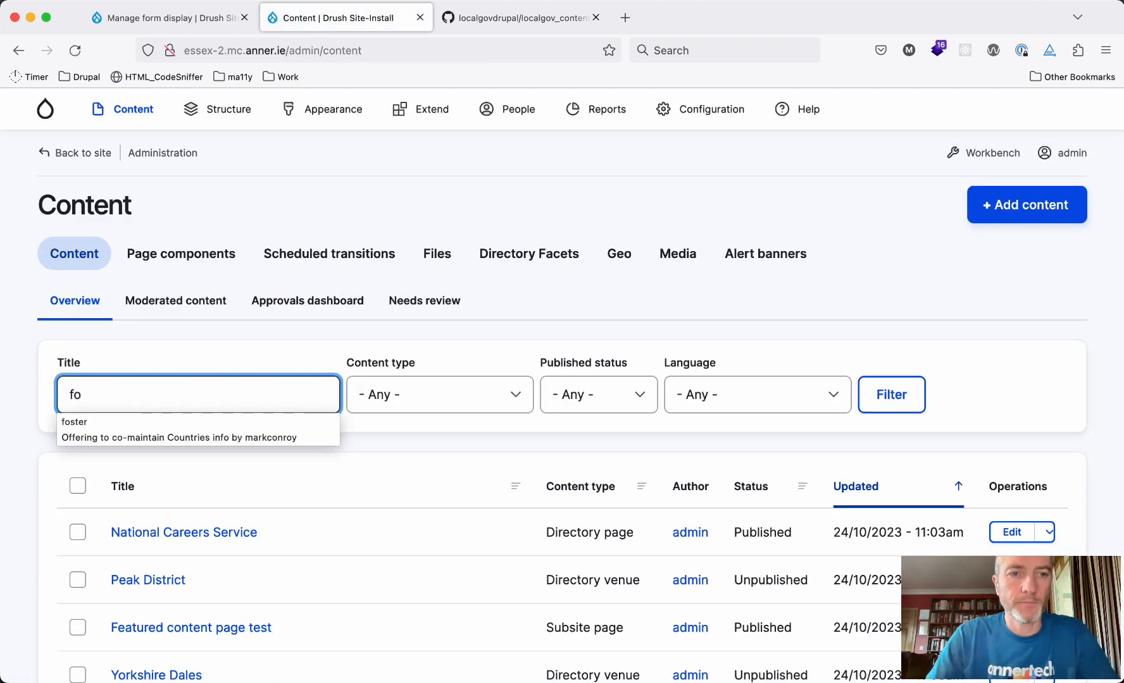
pyautogui.write('stering')
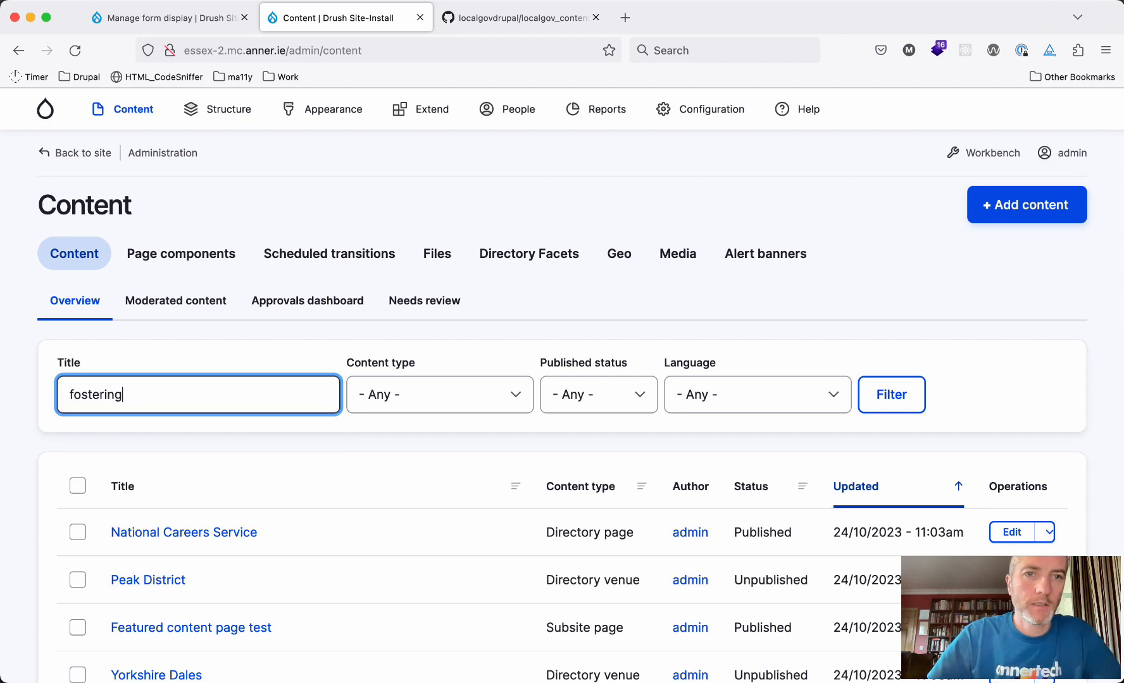
pyautogui.click(898, 408)
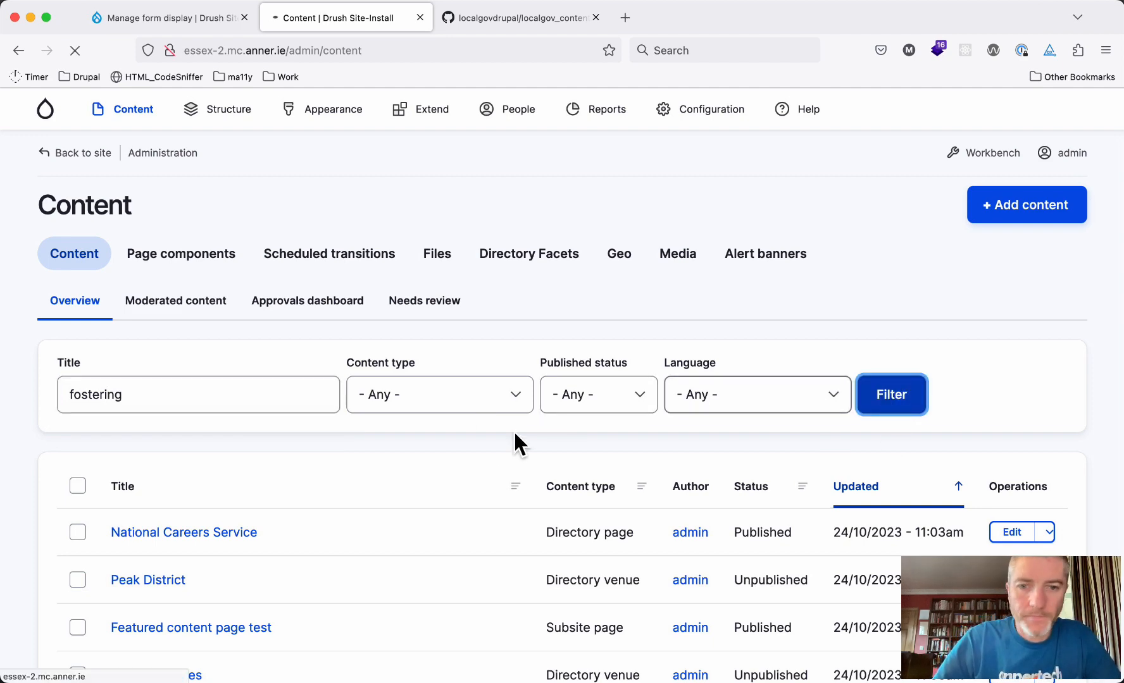
pyautogui.scroll(-4, 478, 443)
pyautogui.scroll(1, 478, 444)
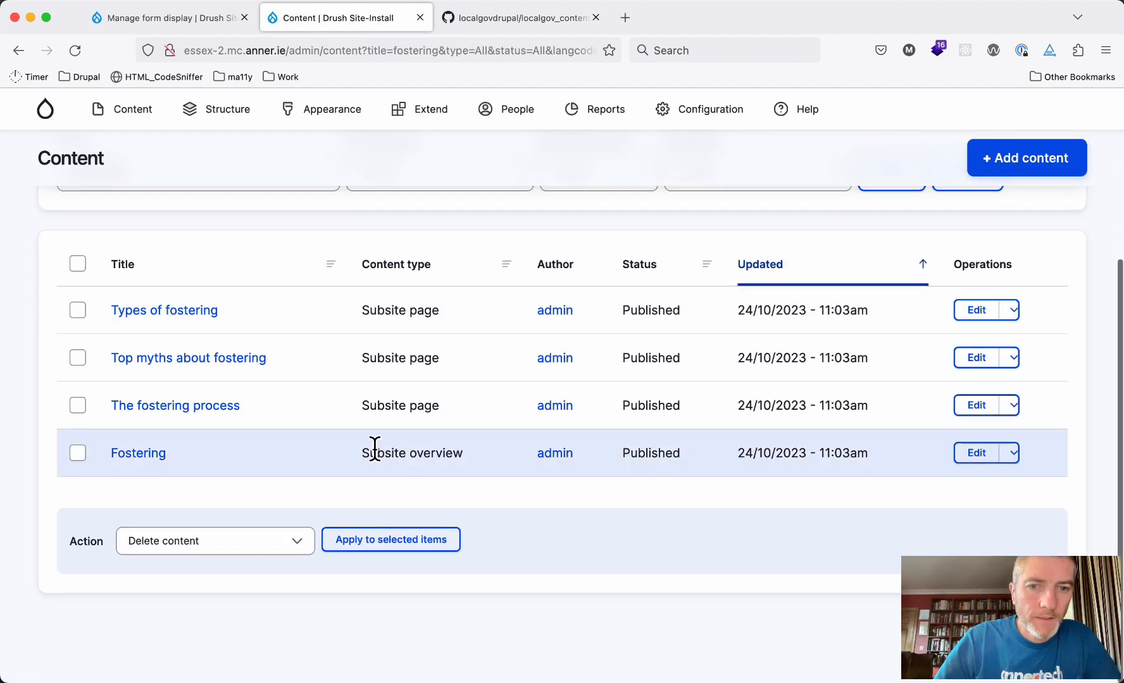
pyautogui.doubleClick(380, 453)
pyautogui.click(976, 458)
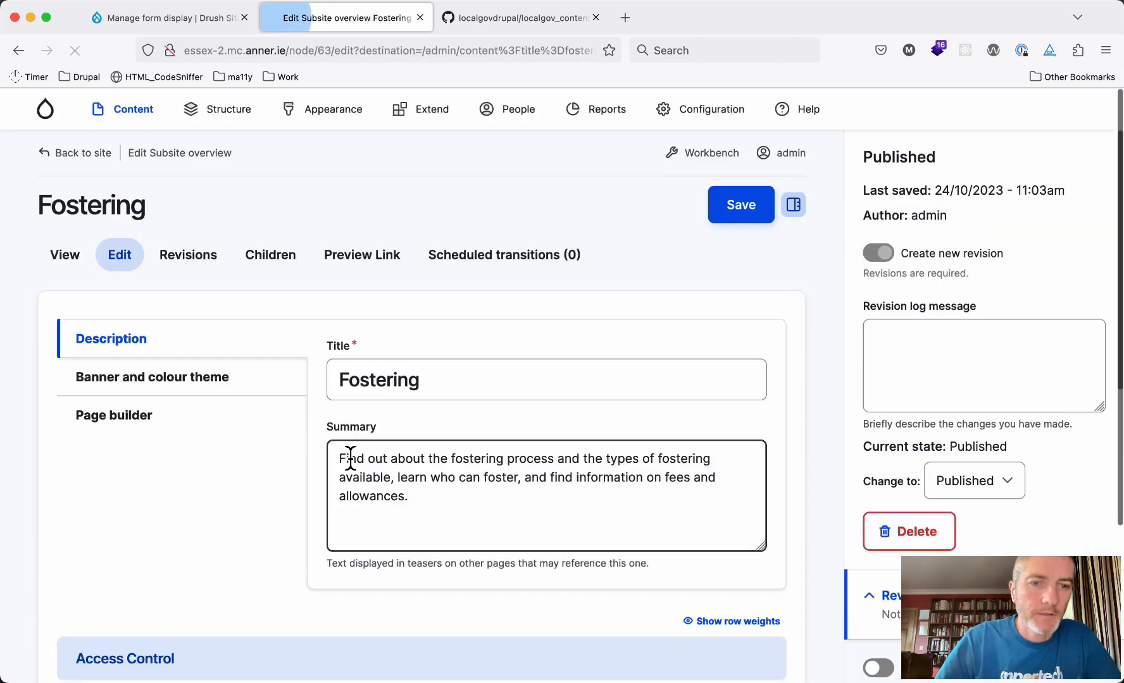
# Set its Access Control field to Fostering and save the overview
pyautogui.scroll(-5, 231, 457)
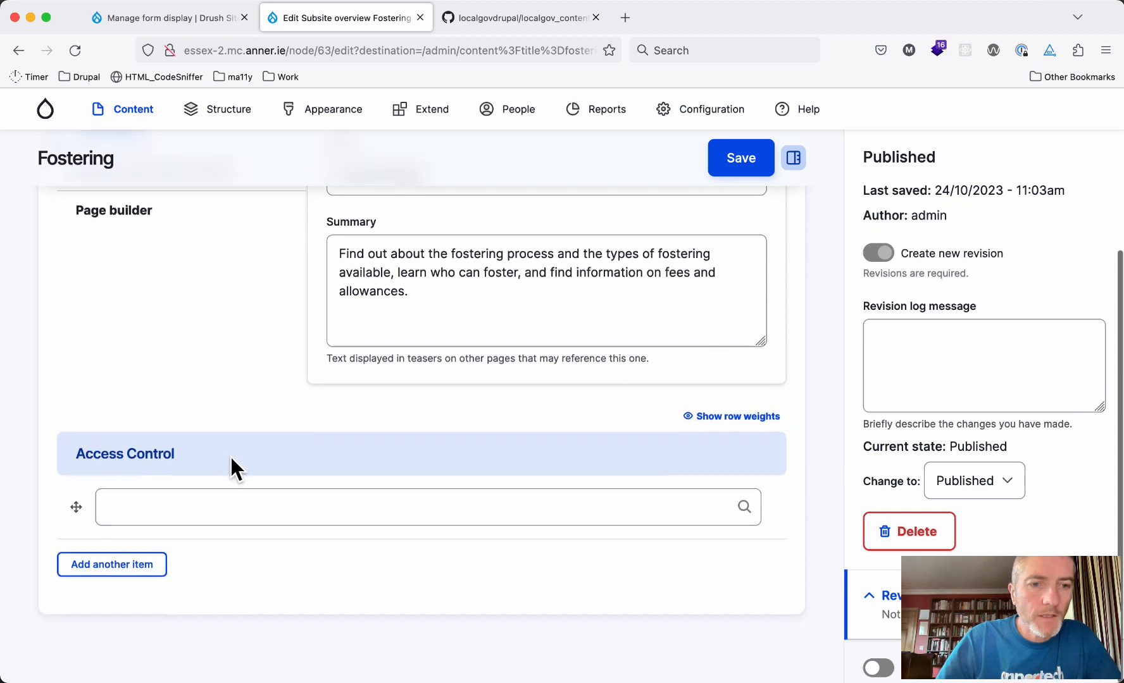
pyautogui.click(234, 513)
pyautogui.write('f')
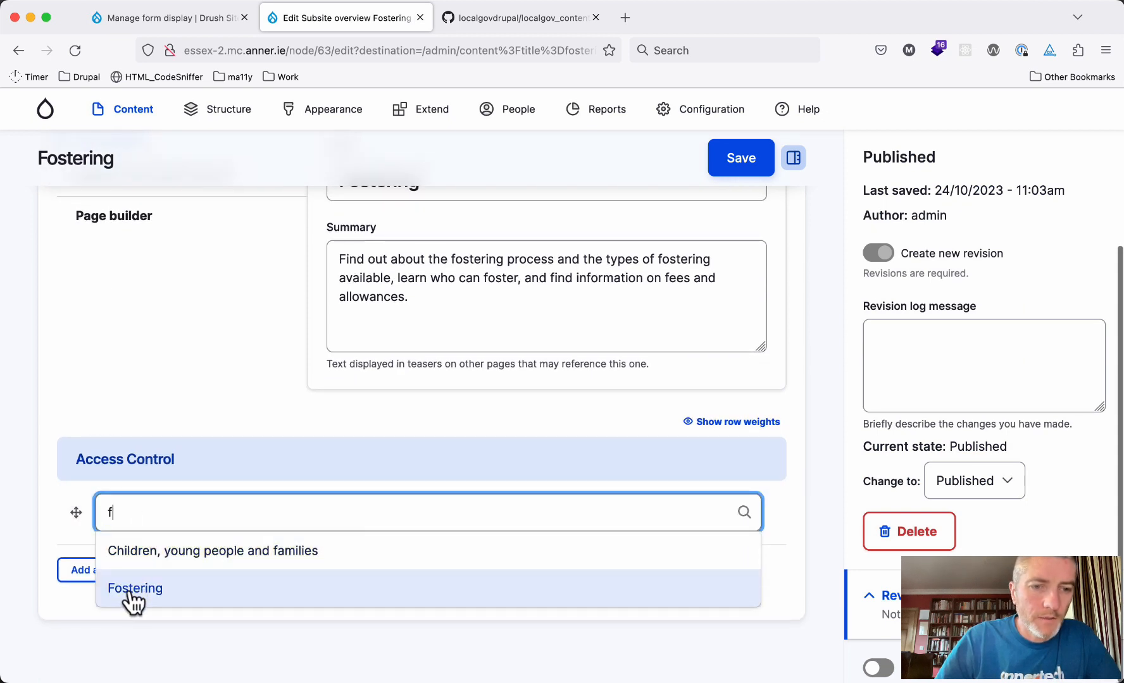
pyautogui.click(129, 592)
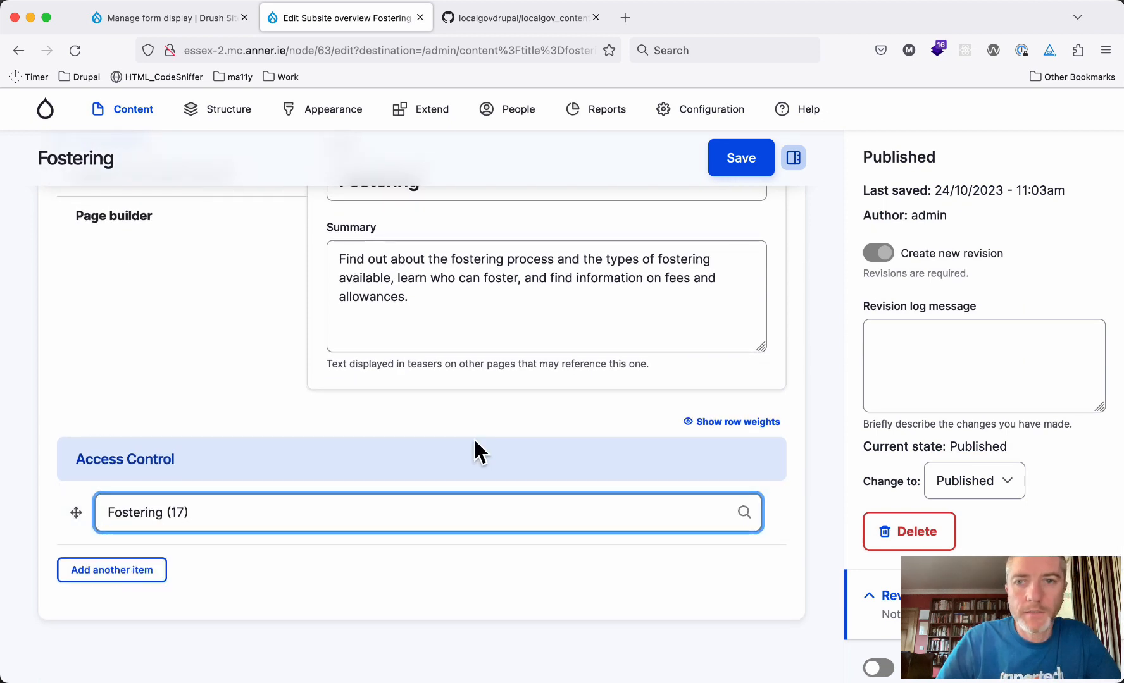
pyautogui.click(747, 167)
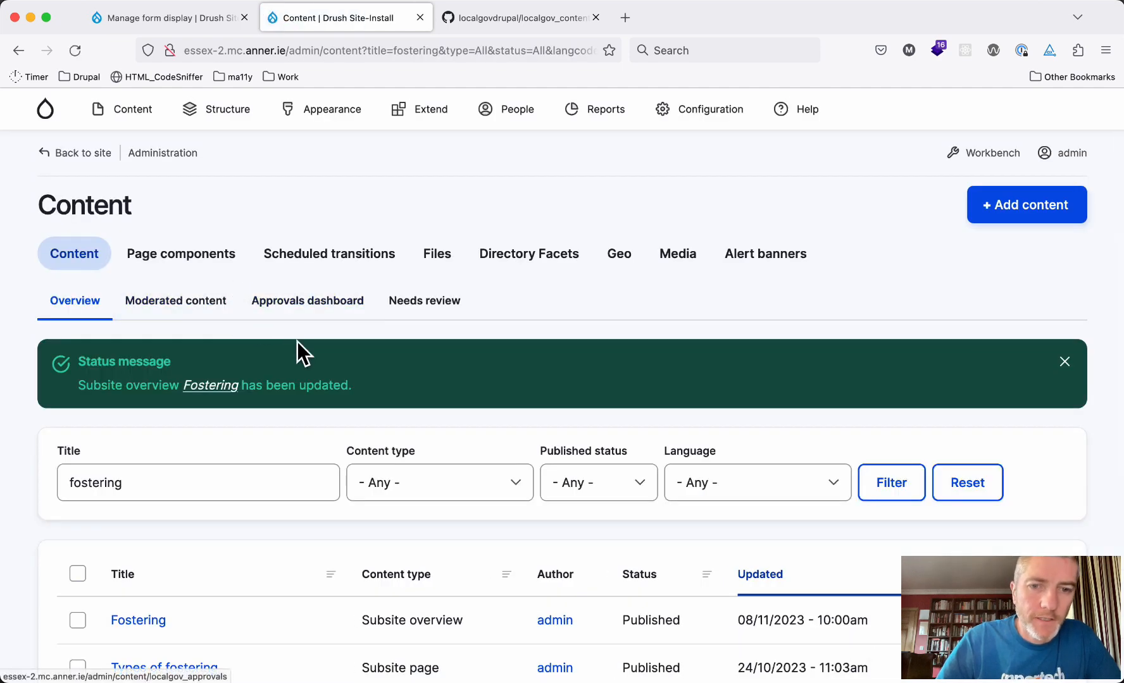
# Filter the content list to Subsite overview type with the title filter cleared
pyautogui.scroll(-1, 376, 434)
pyautogui.click(410, 461)
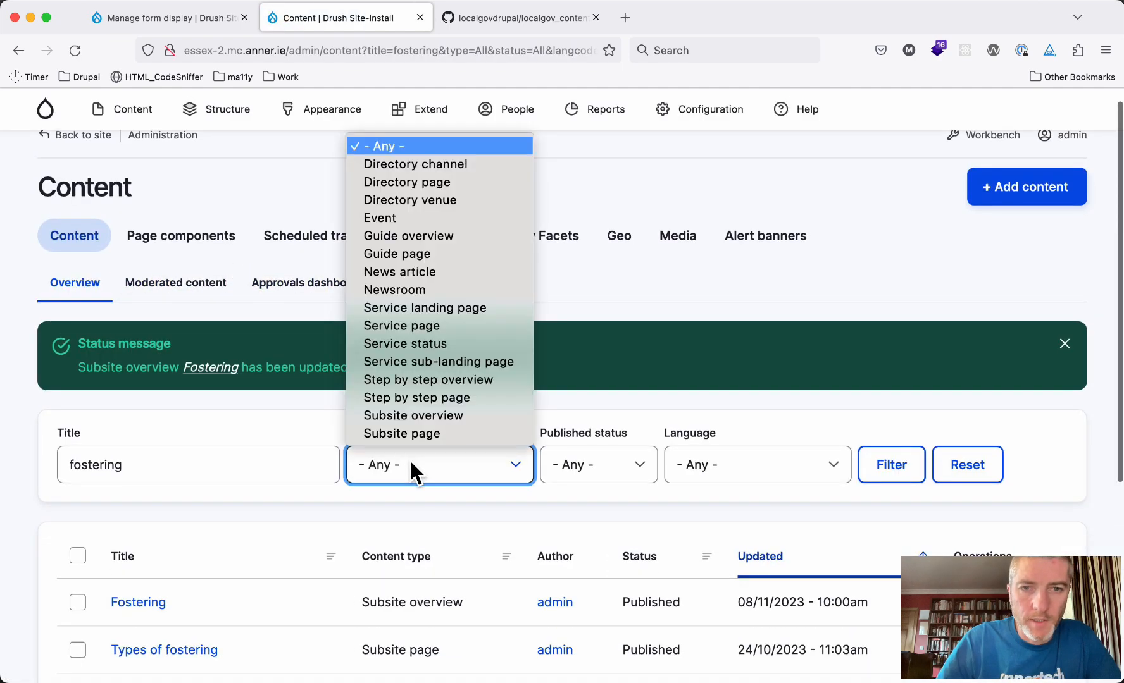
pyautogui.click(414, 415)
pyautogui.click(914, 475)
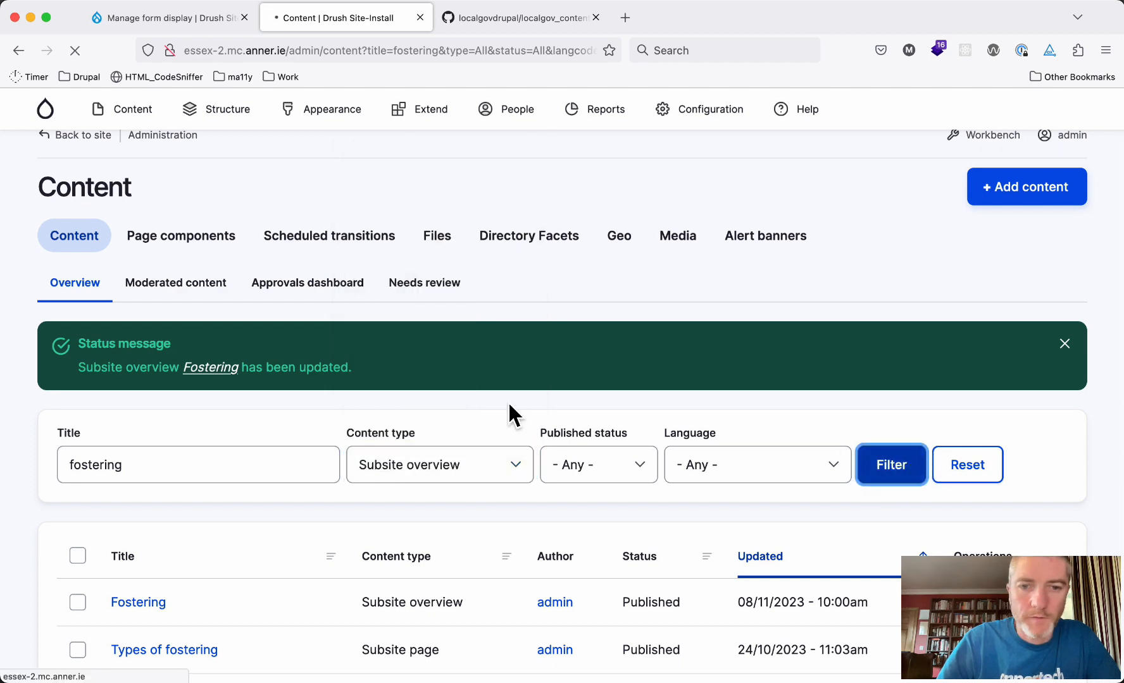
pyautogui.scroll(-2, 225, 418)
pyautogui.click(306, 329)
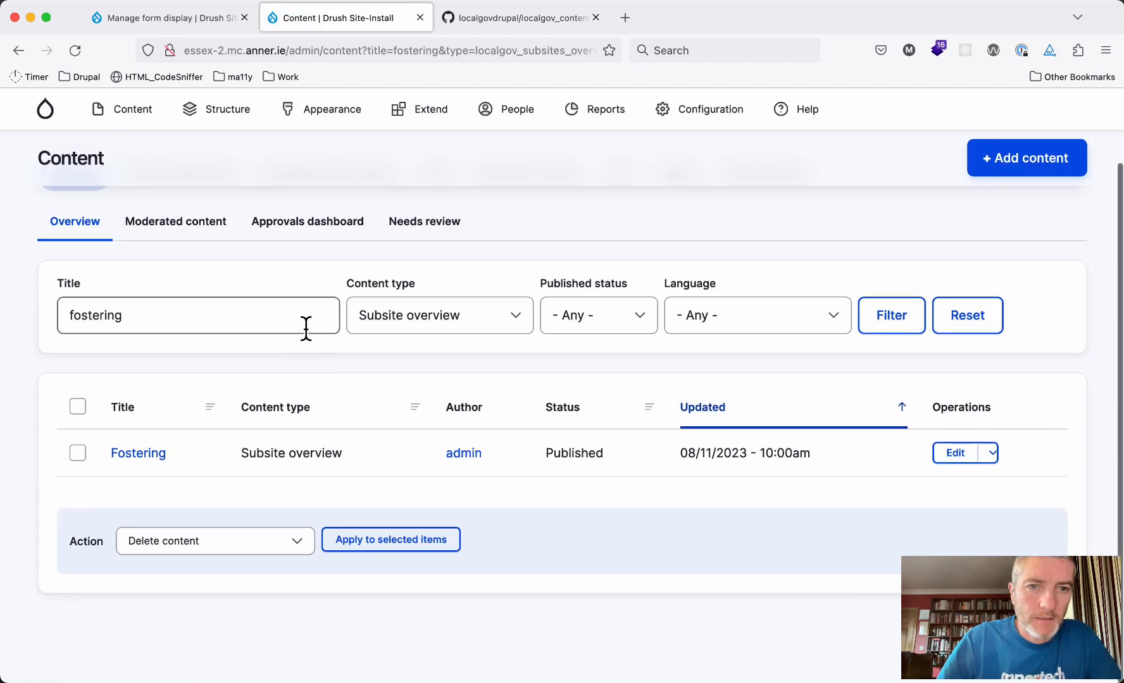
pyautogui.press('super+a')
pyautogui.press('BackSpace')
pyautogui.press('Return')
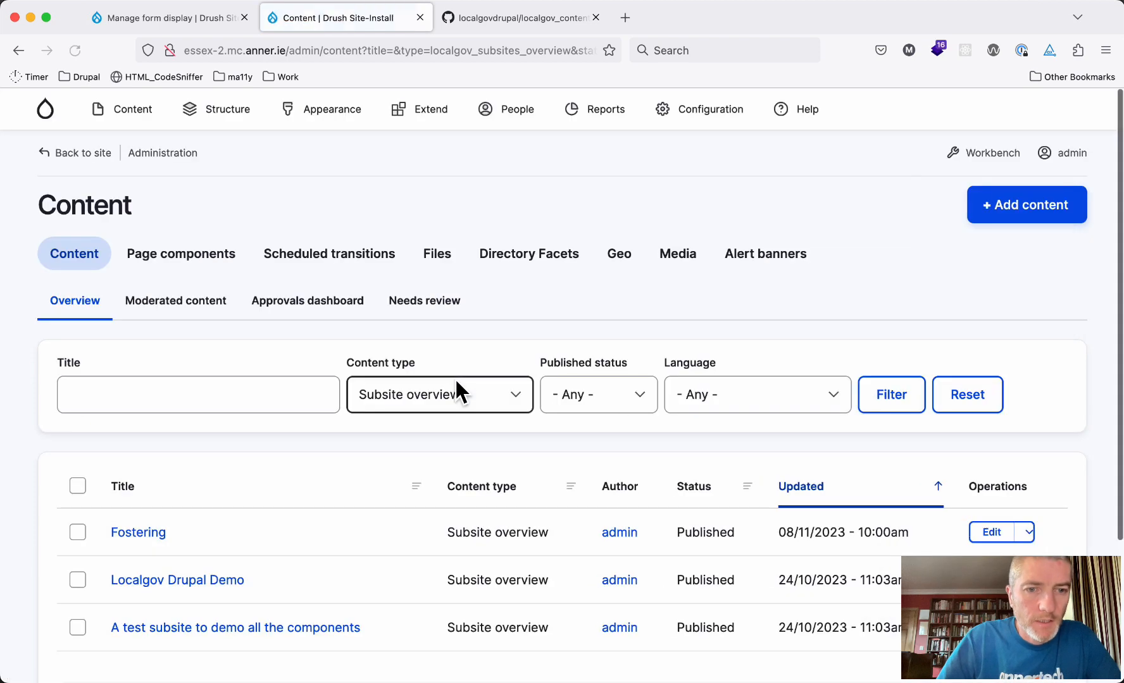
pyautogui.scroll(-2, 455, 379)
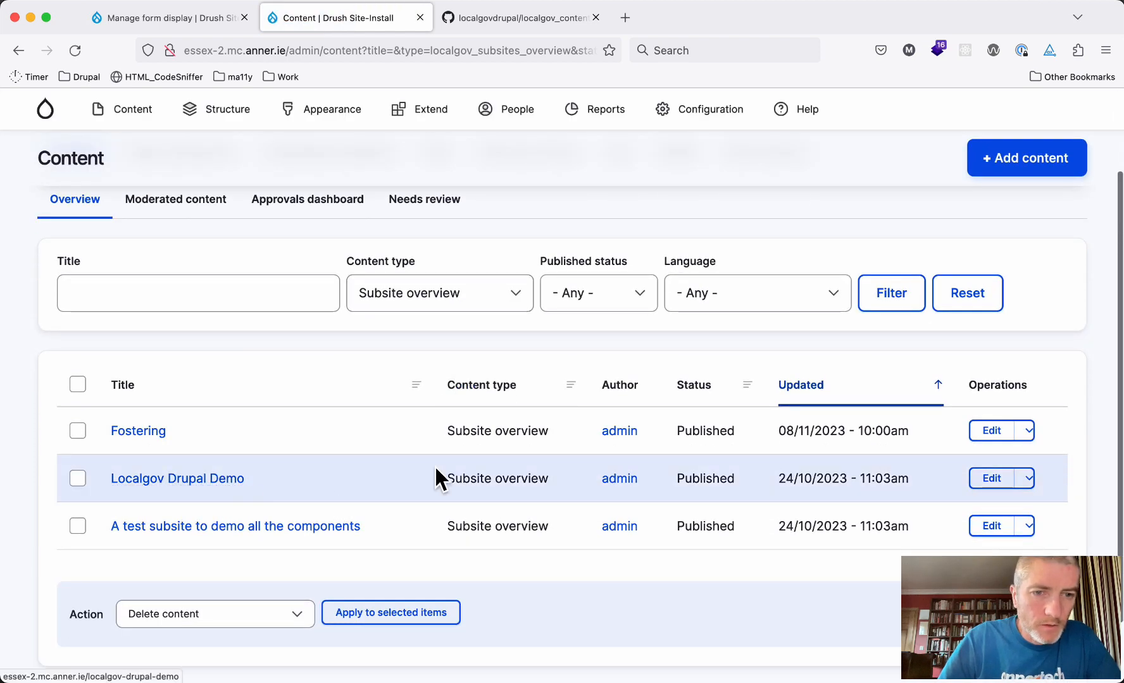
# Set Localgov Drupal Demo's Access Control to Running the council and save it
pyautogui.click(991, 480)
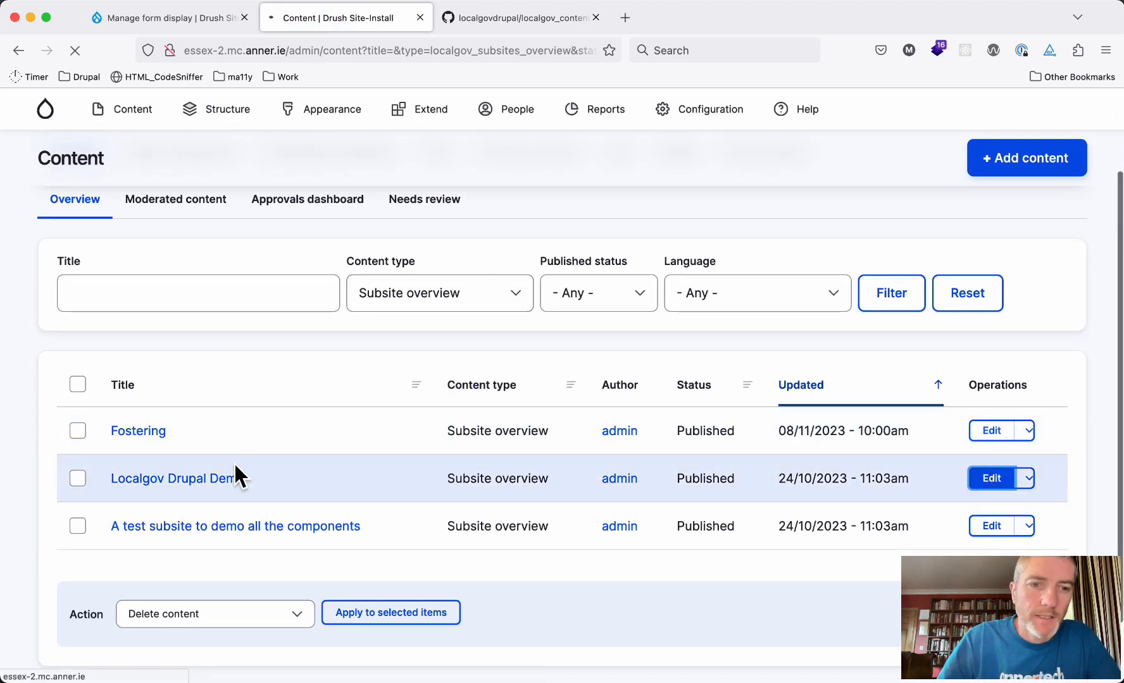
pyautogui.click(168, 518)
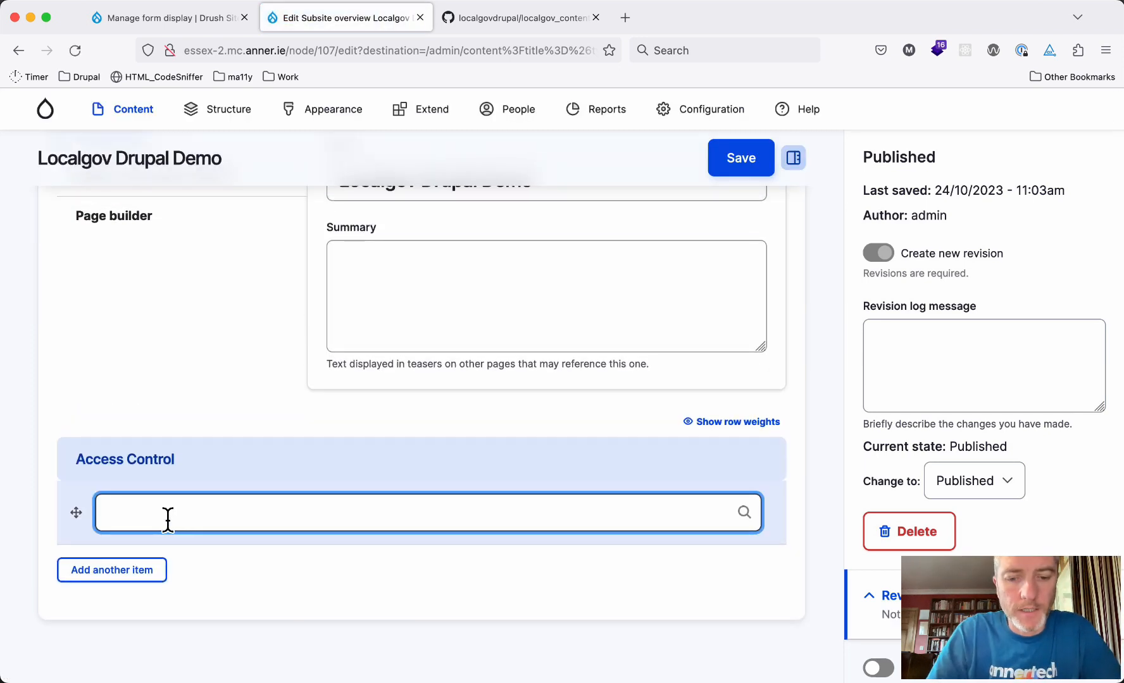
pyautogui.write('r')
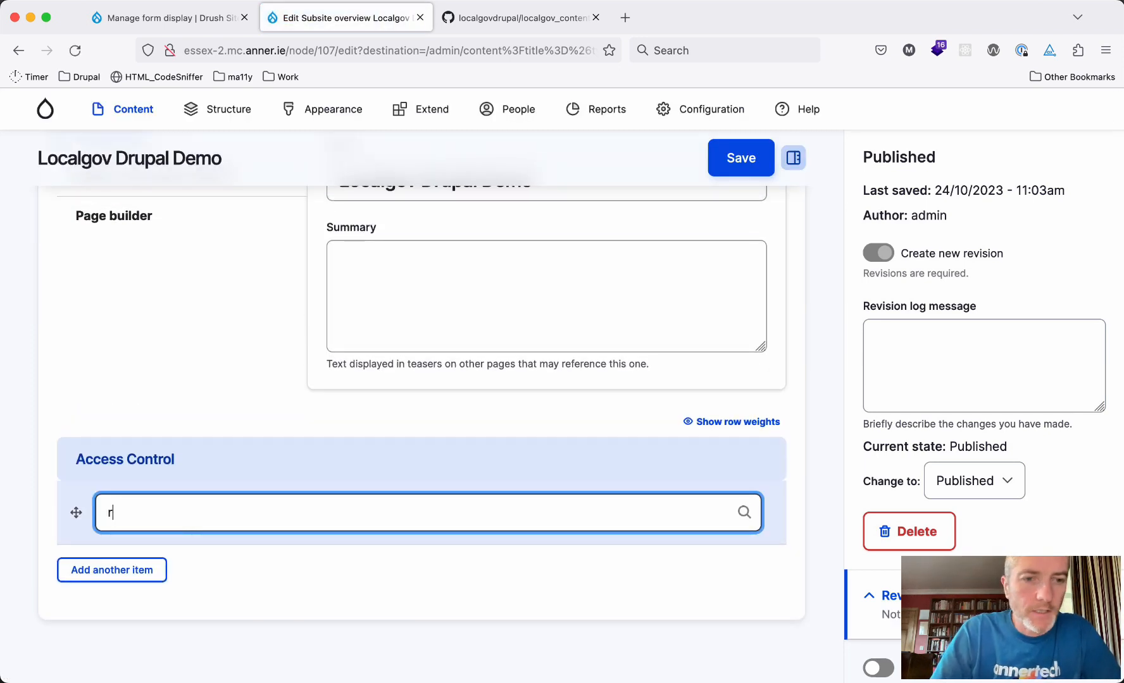
pyautogui.write('u')
pyautogui.click(166, 551)
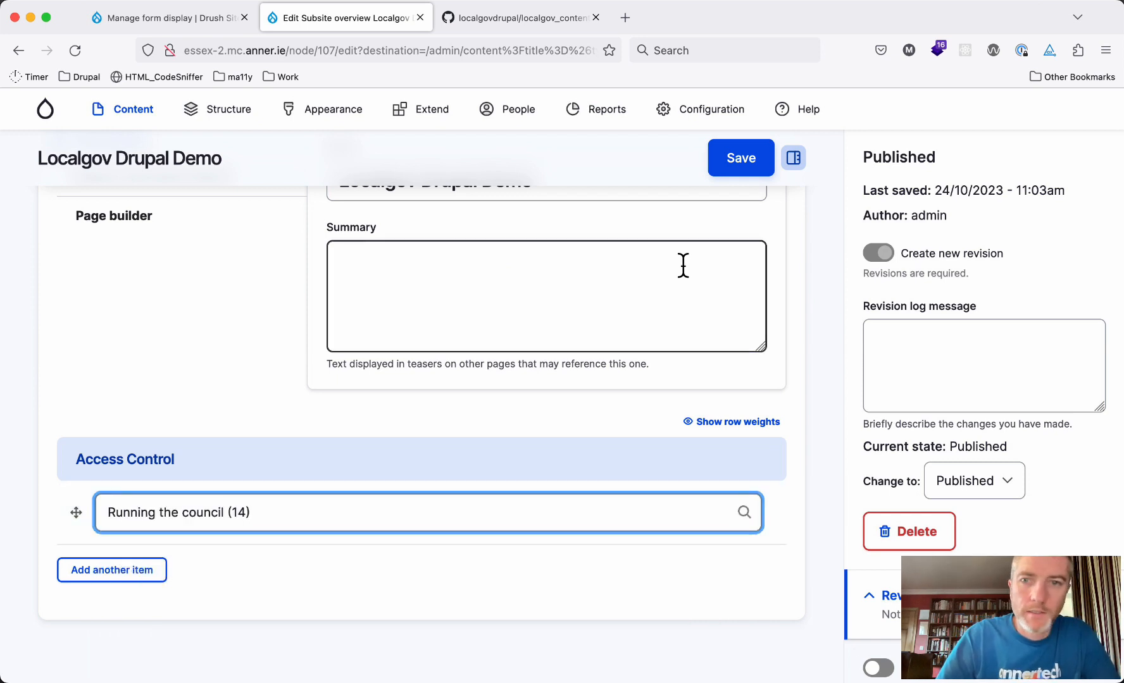
pyautogui.click(734, 169)
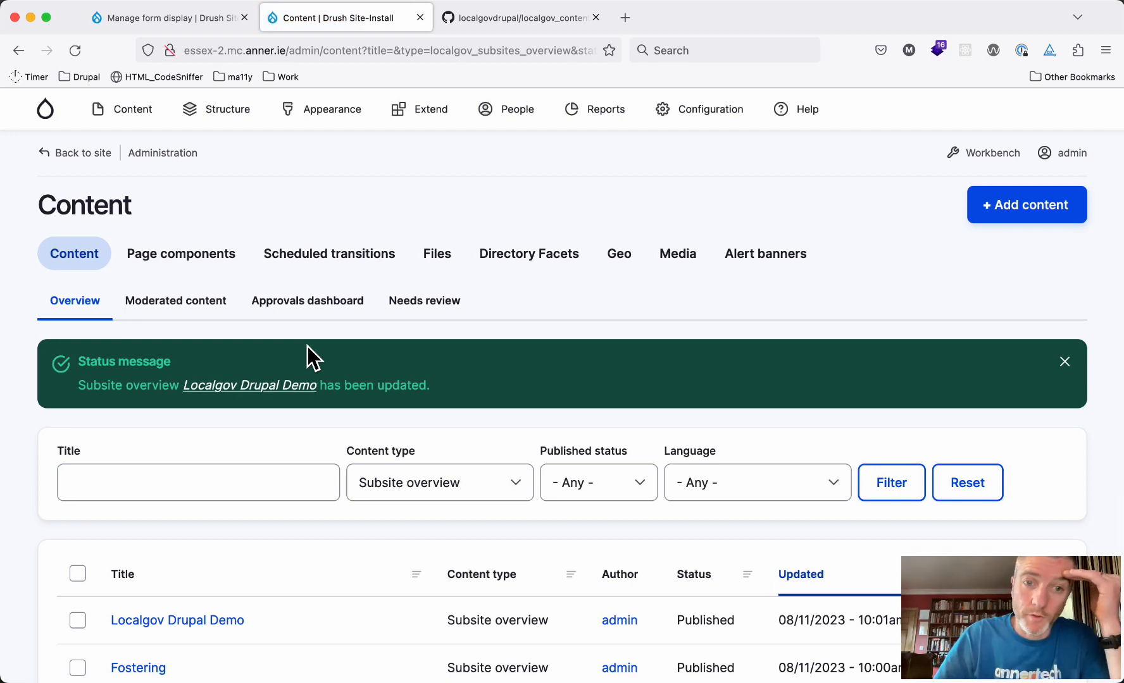
pyautogui.scroll(-3, 388, 366)
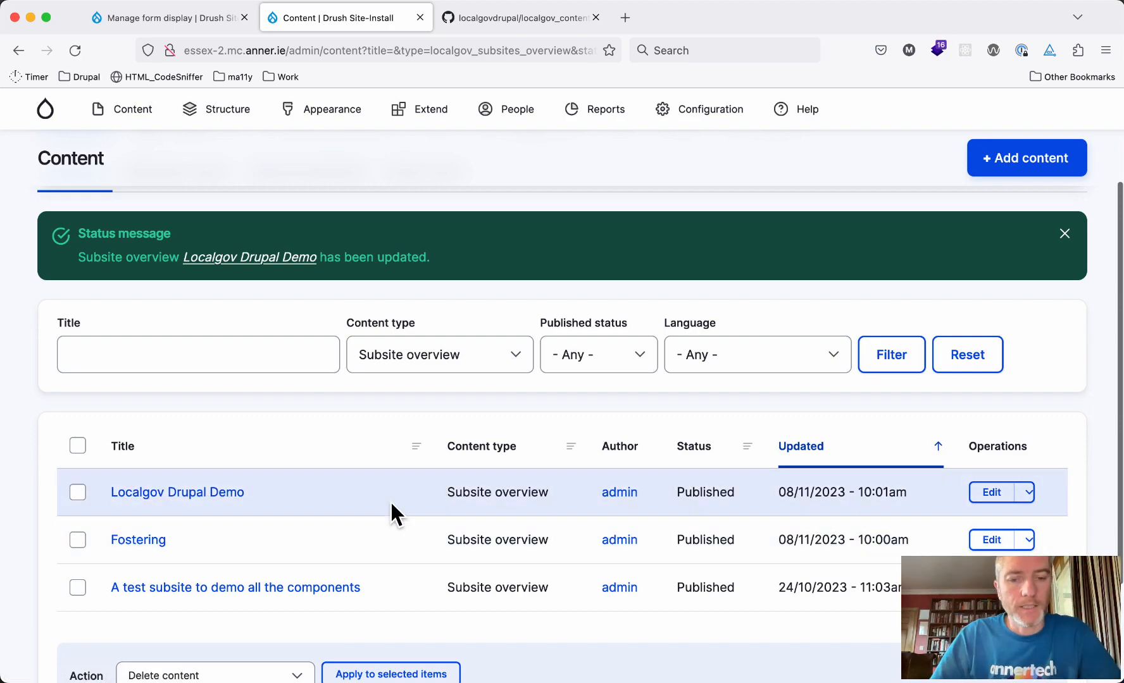
pyautogui.hotkey('ctrl', 'Down')
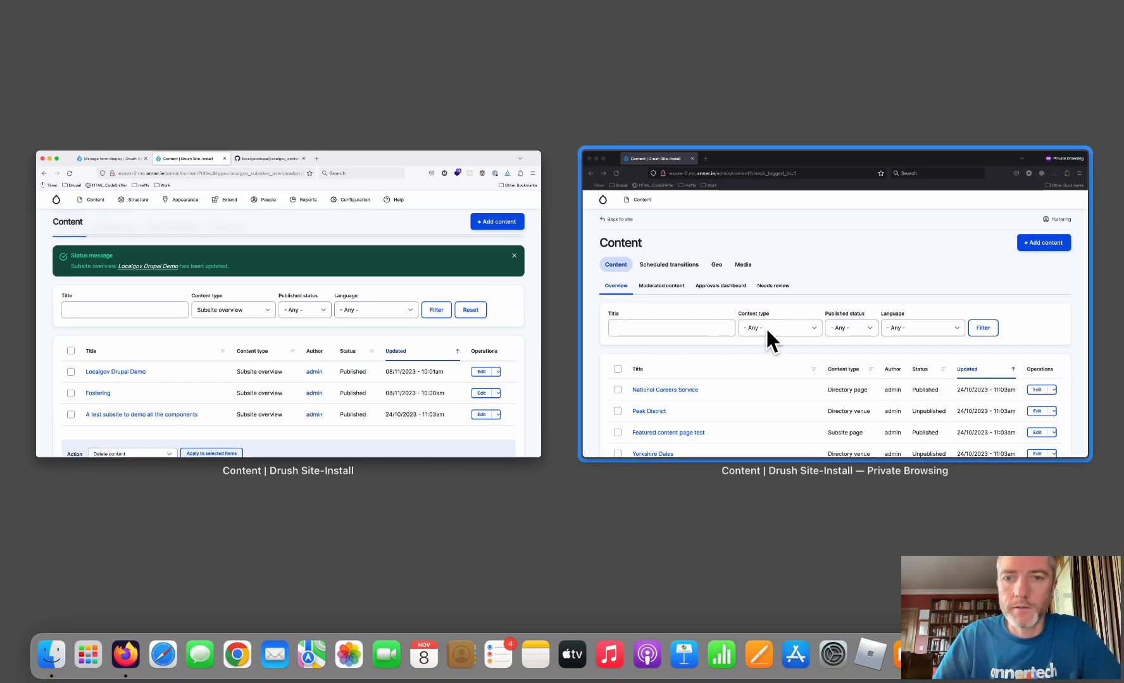
# In the section editor's window, open My Workbench and review which subsites offer edit links
pyautogui.click(768, 328)
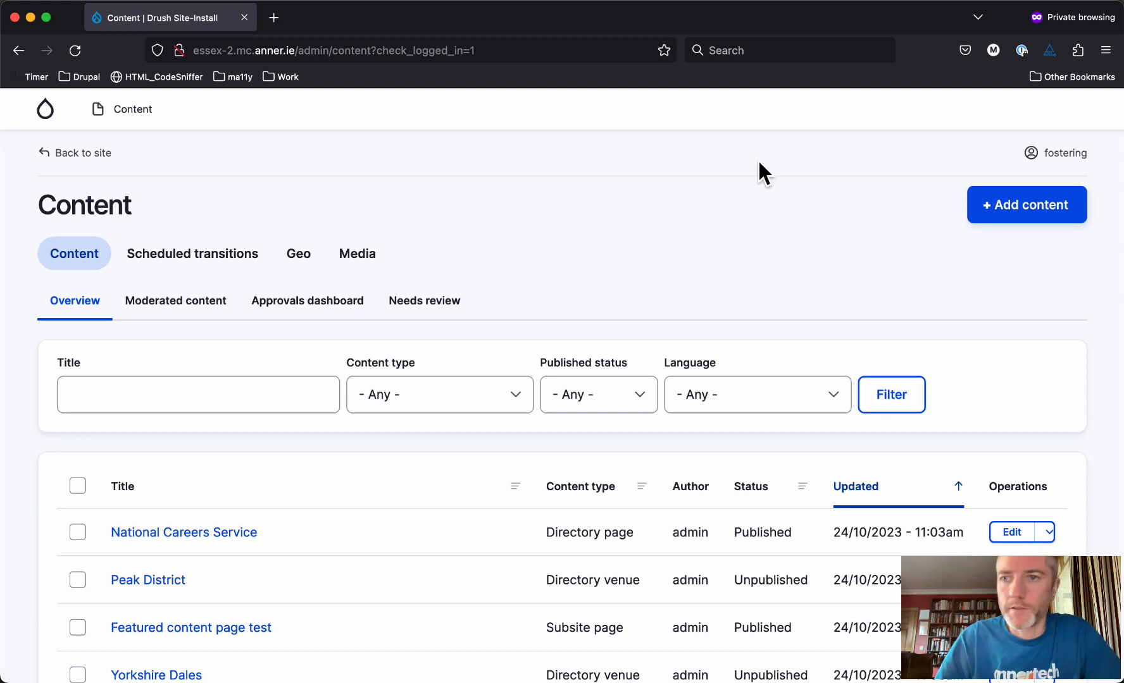
pyautogui.click(1067, 156)
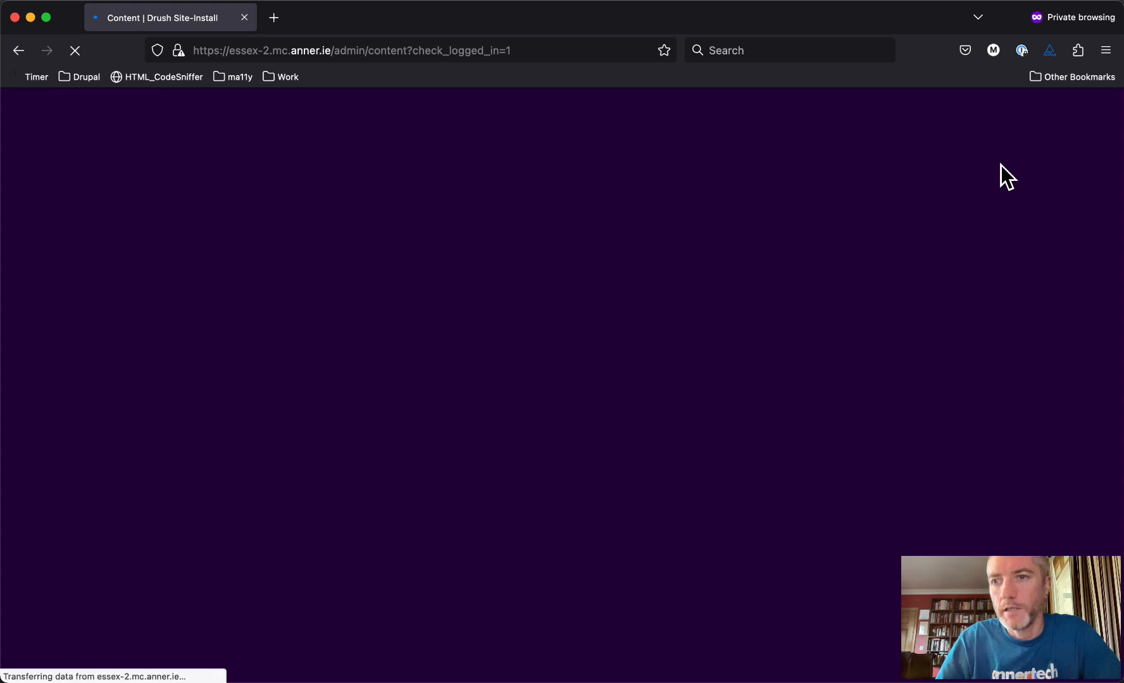
pyautogui.moveTo(1000, 167)
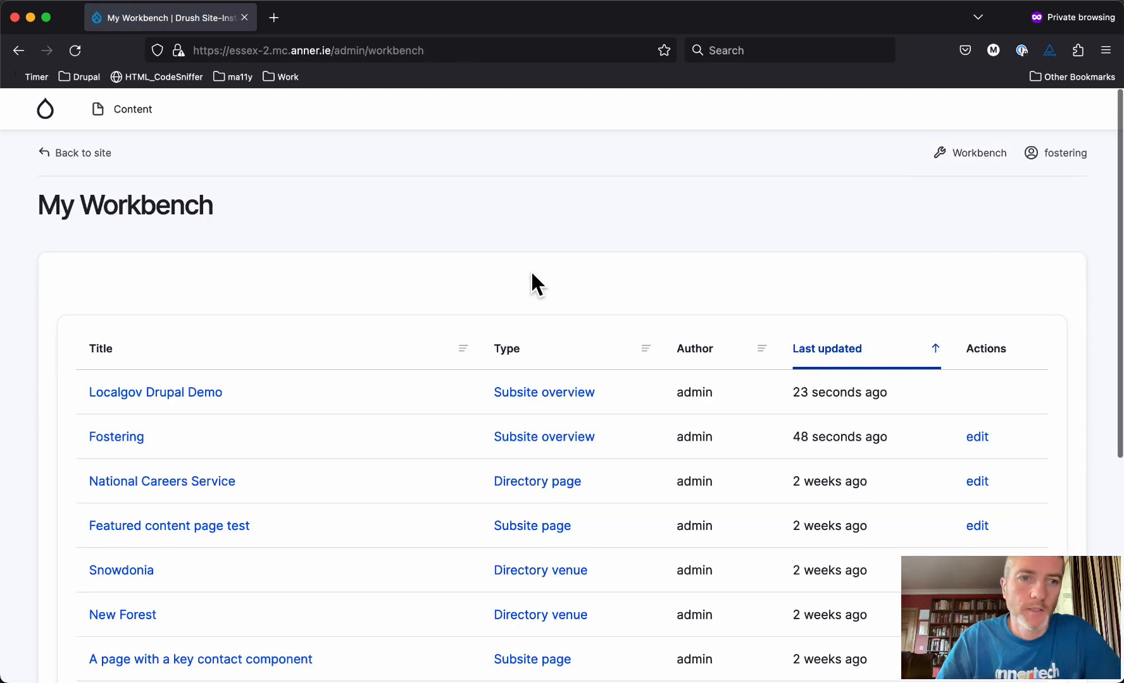
pyautogui.scroll(-2, 532, 281)
pyautogui.scroll(-1, 535, 285)
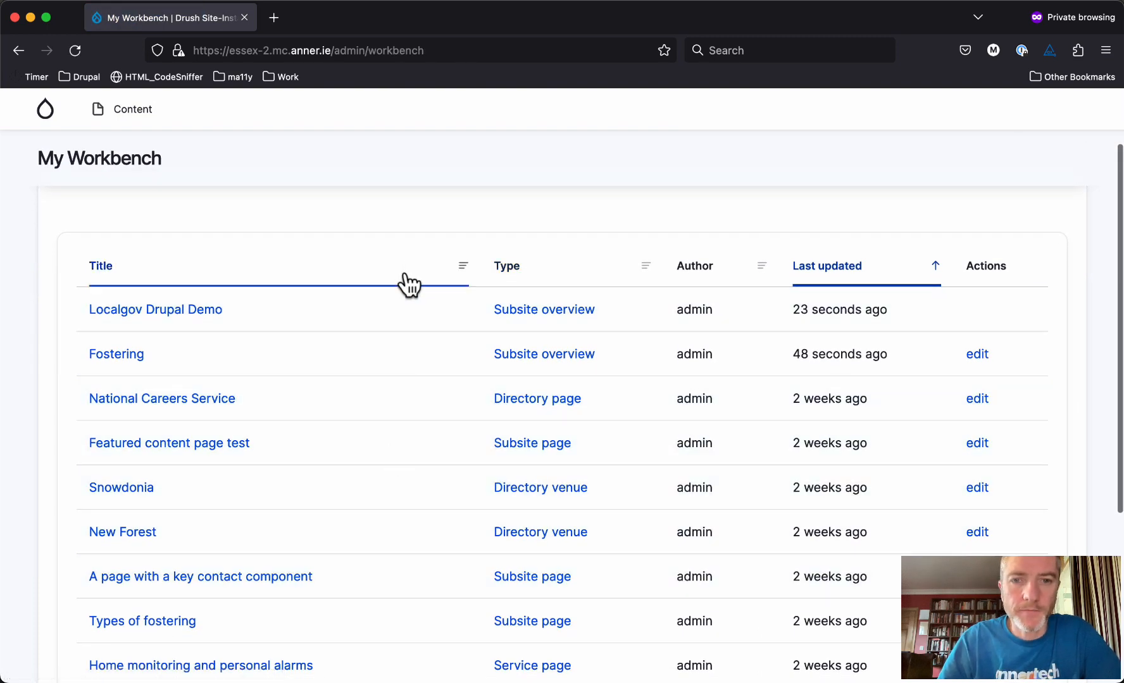
pyautogui.scroll(-2, 390, 521)
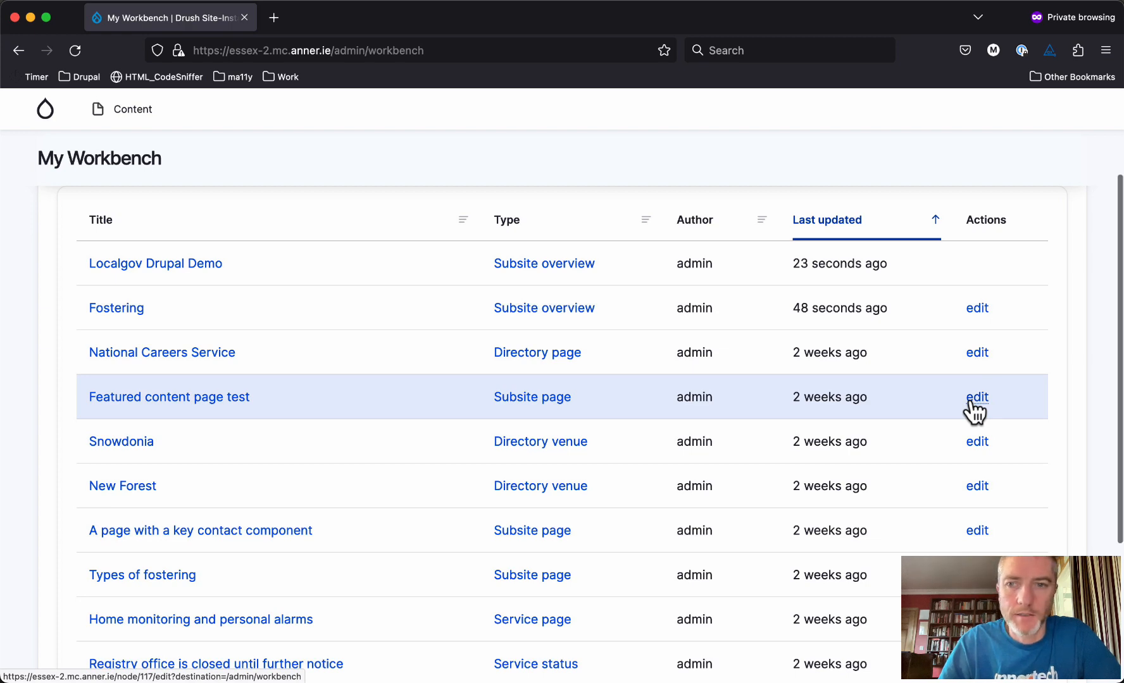
pyautogui.scroll(1, 973, 405)
pyautogui.scroll(-2, 651, 488)
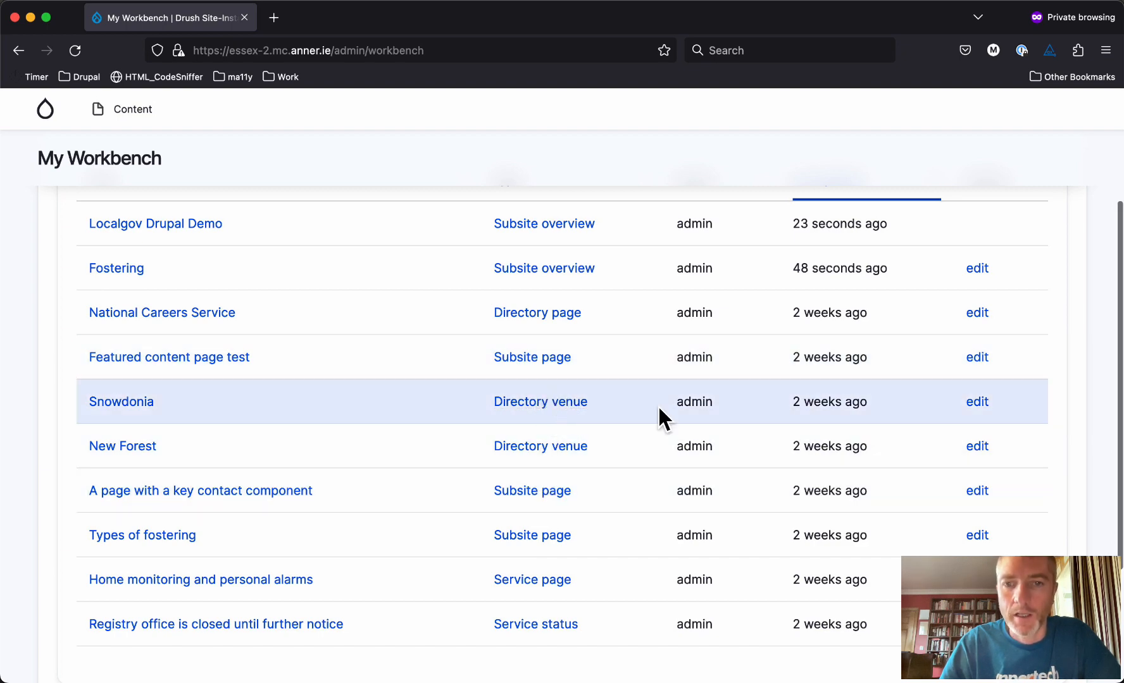
pyautogui.scroll(2, 658, 405)
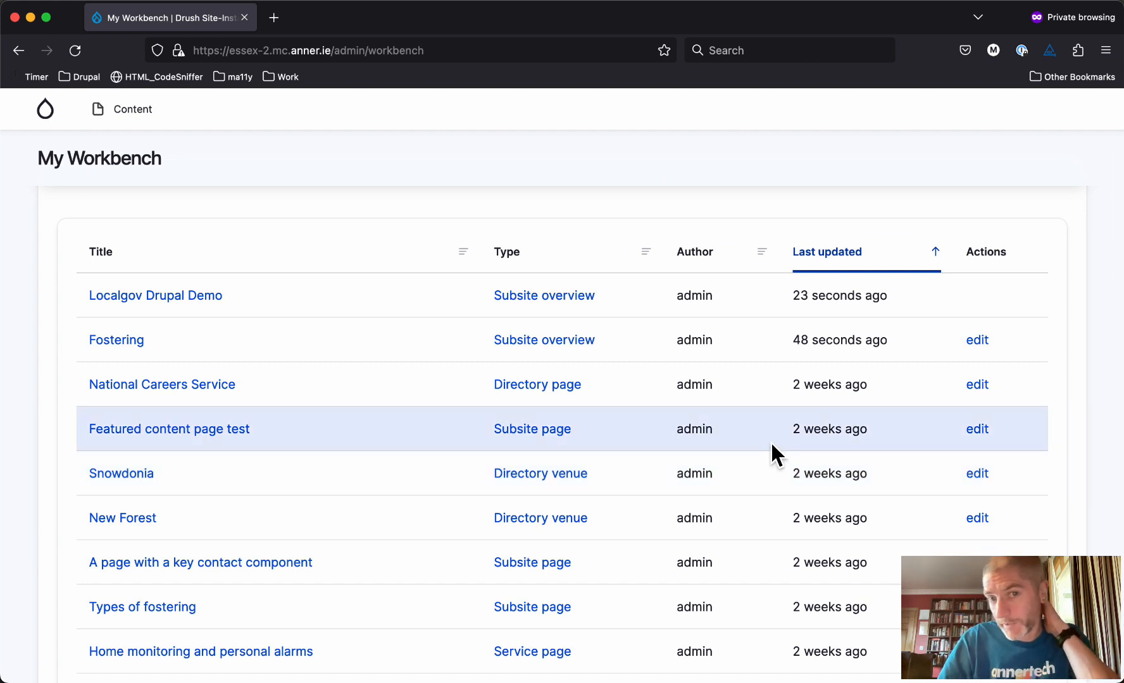
pyautogui.scroll(2, 770, 441)
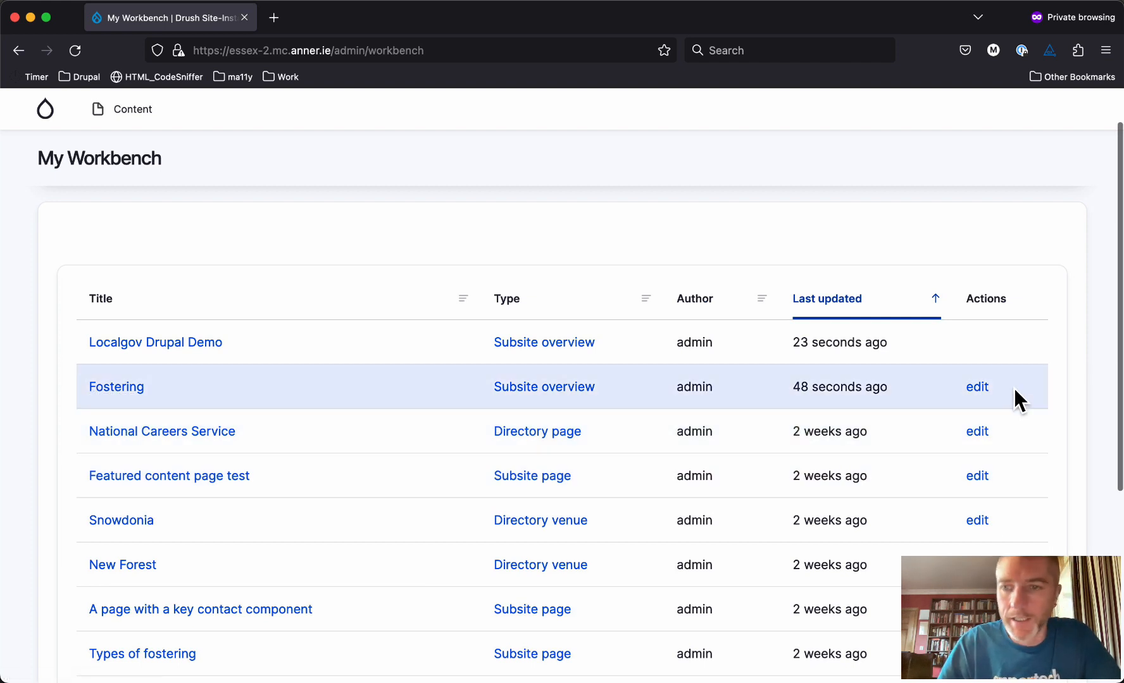
# Open Fostering's edit form showing the Fostering (17) section, then return to the admin window
pyautogui.click(978, 388)
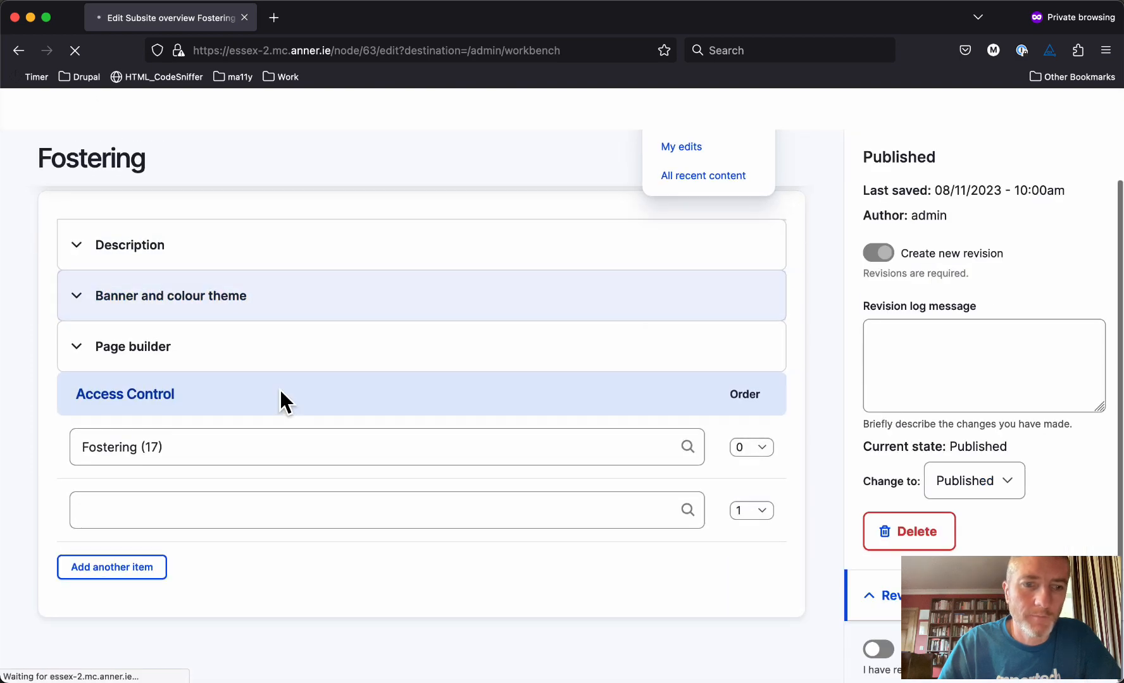
pyautogui.moveTo(196, 564); pyautogui.dragTo(183, 526)
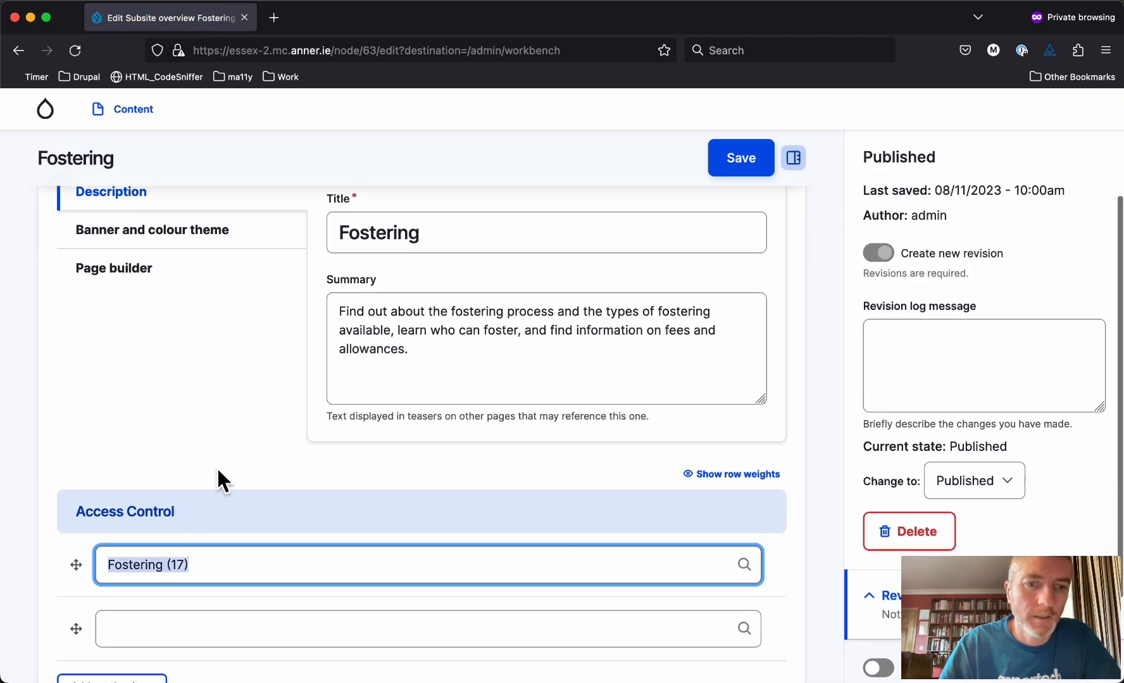
pyautogui.press('super+Left')
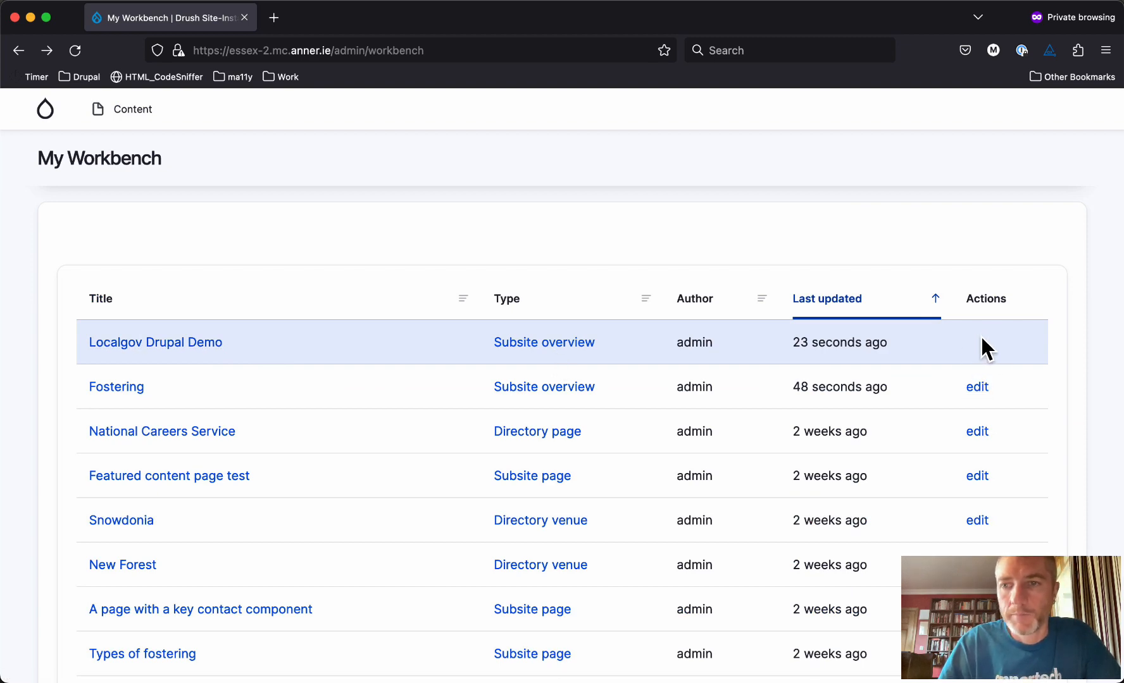
pyautogui.hotkey('ctrl', 'Down')
pyautogui.click(803, 333)
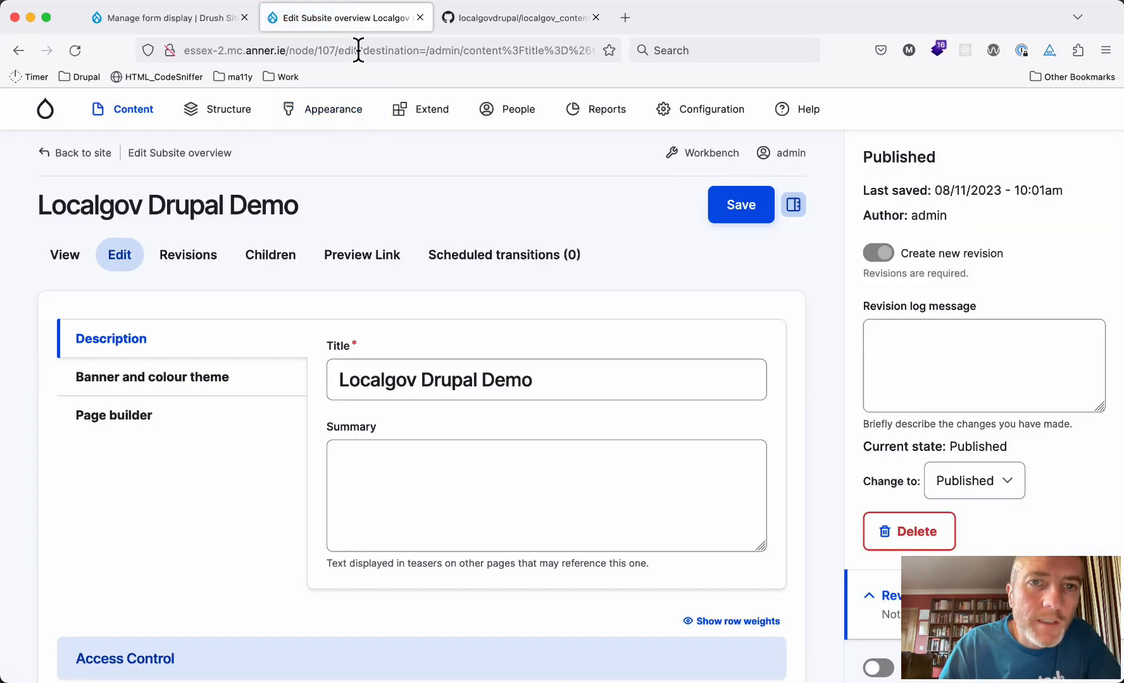
# Load the Localgov Drupal Demo edit address (node/107/edit) as the section editor and see Access denied
pyautogui.moveTo(358, 50); pyautogui.dragTo(320, 12)
pyautogui.press('super+c')
pyautogui.hotkey('ctrl', 'Down')
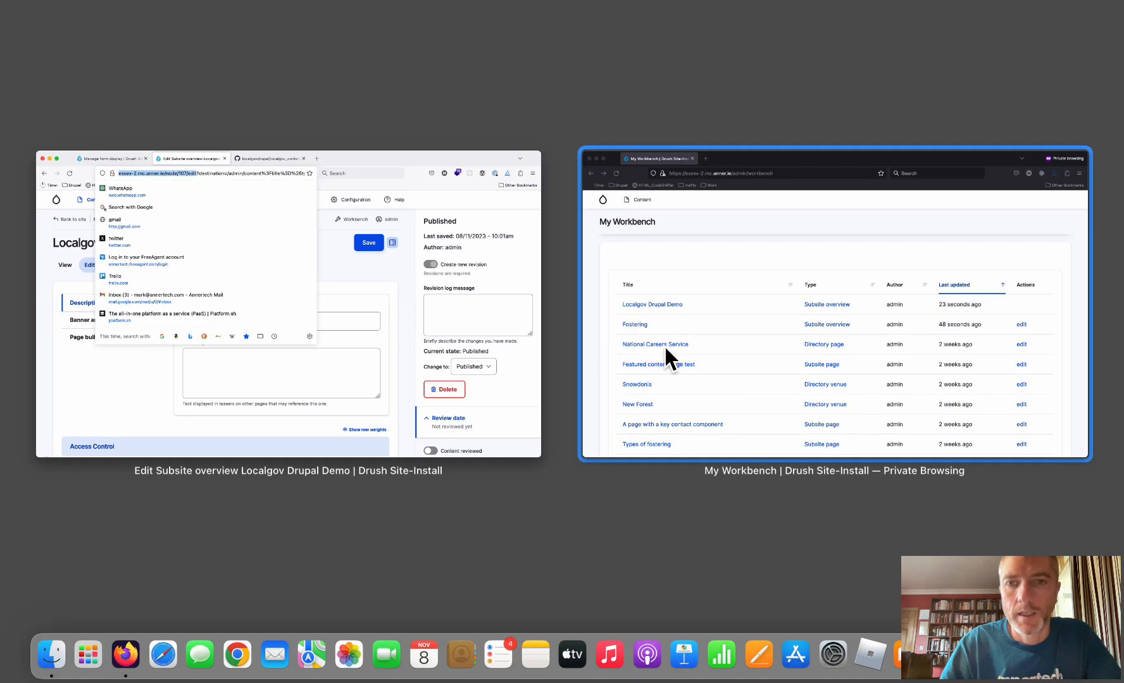
pyautogui.click(733, 280)
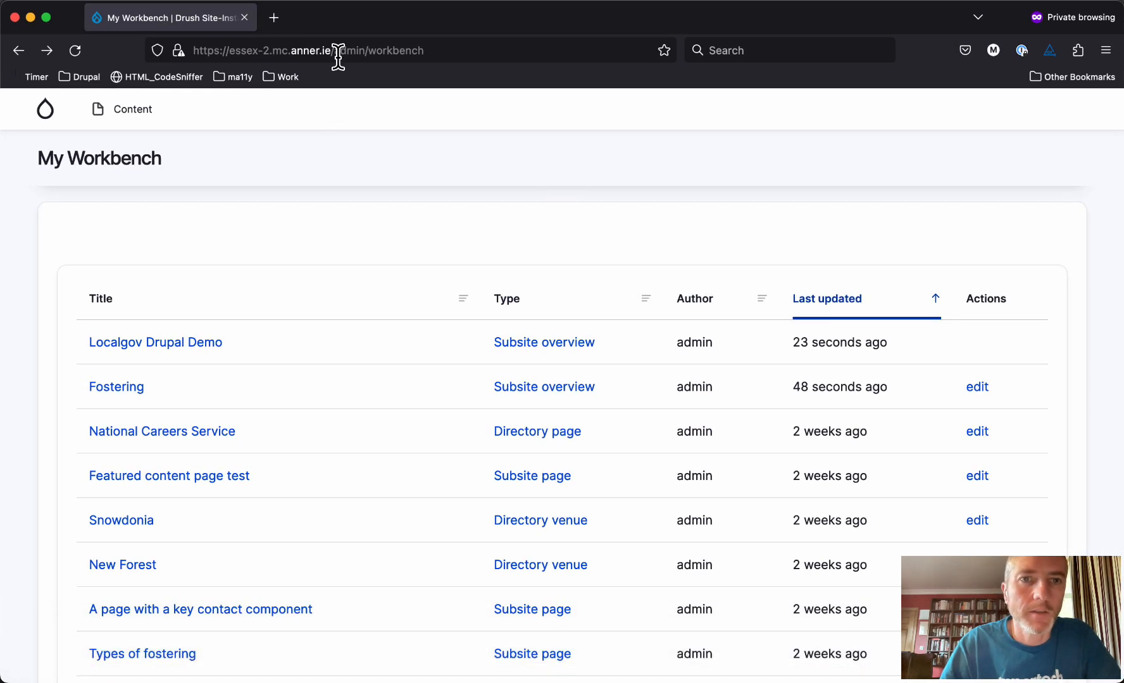
pyautogui.click(338, 56)
pyautogui.press('super+v')
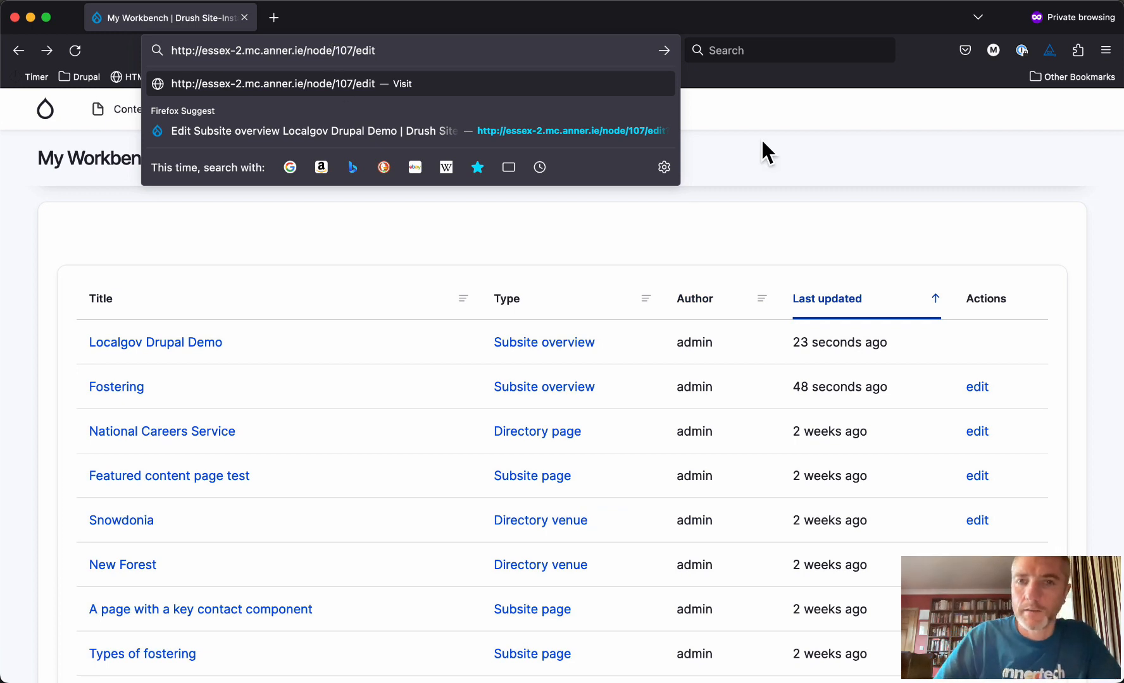
pyautogui.press('Return')
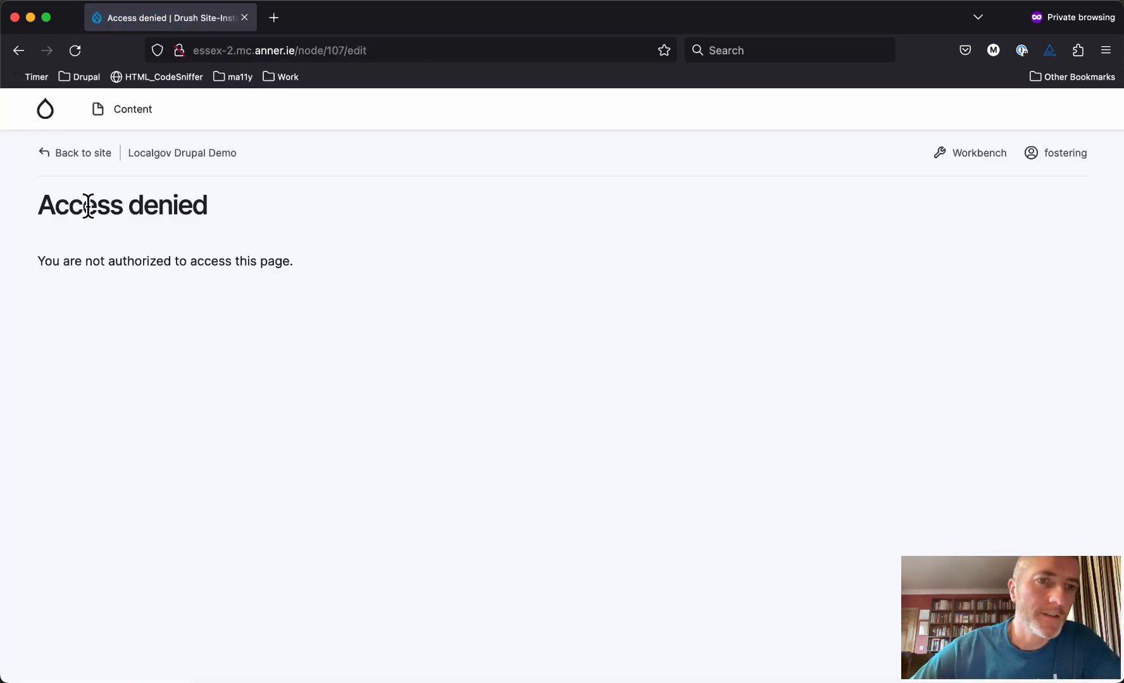
pyautogui.tripleClick(88, 206)
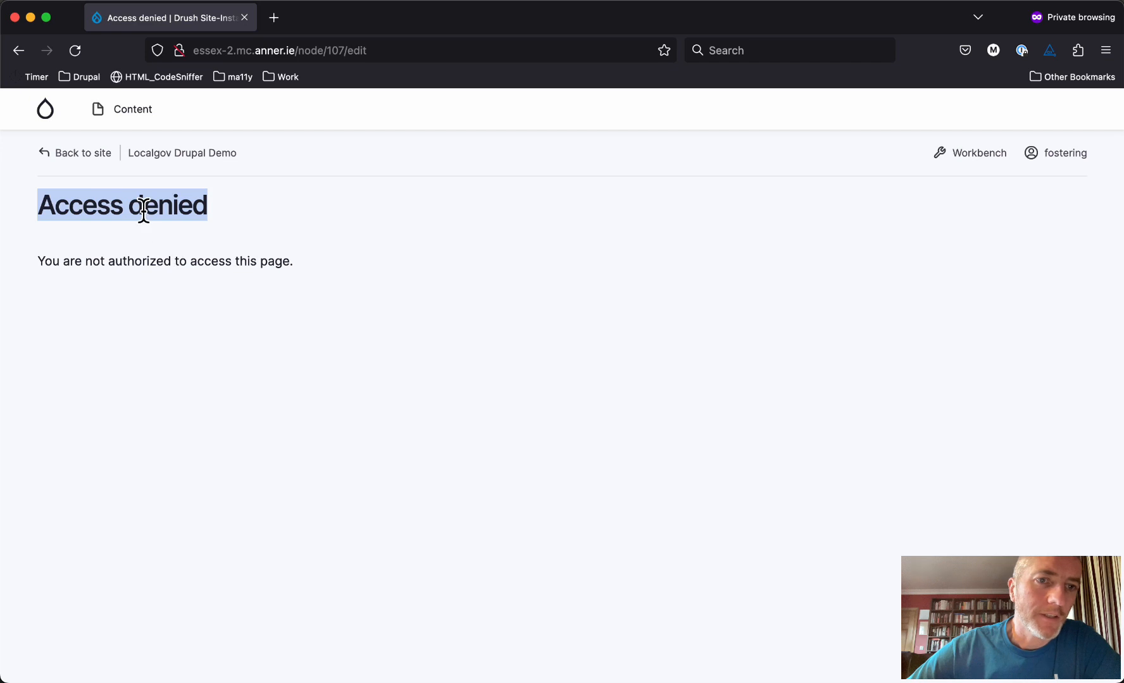
pyautogui.click(143, 209)
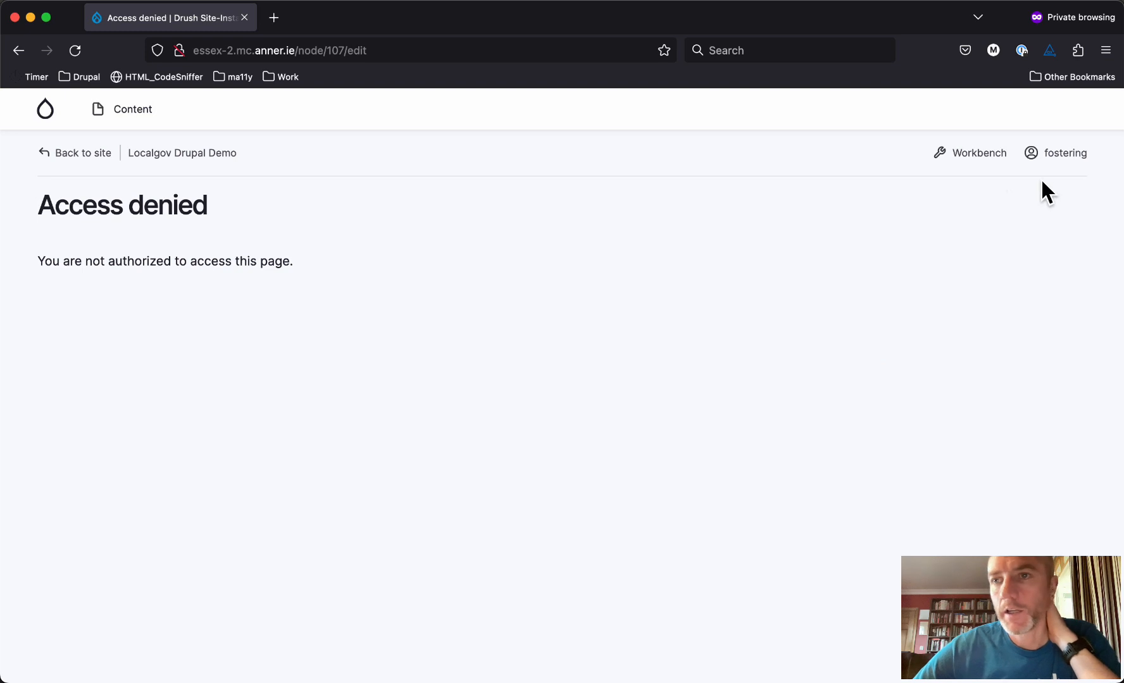
# Browse the section editor's My Workbench content list and My edits list
pyautogui.moveTo(975, 160)
pyautogui.click(966, 200)
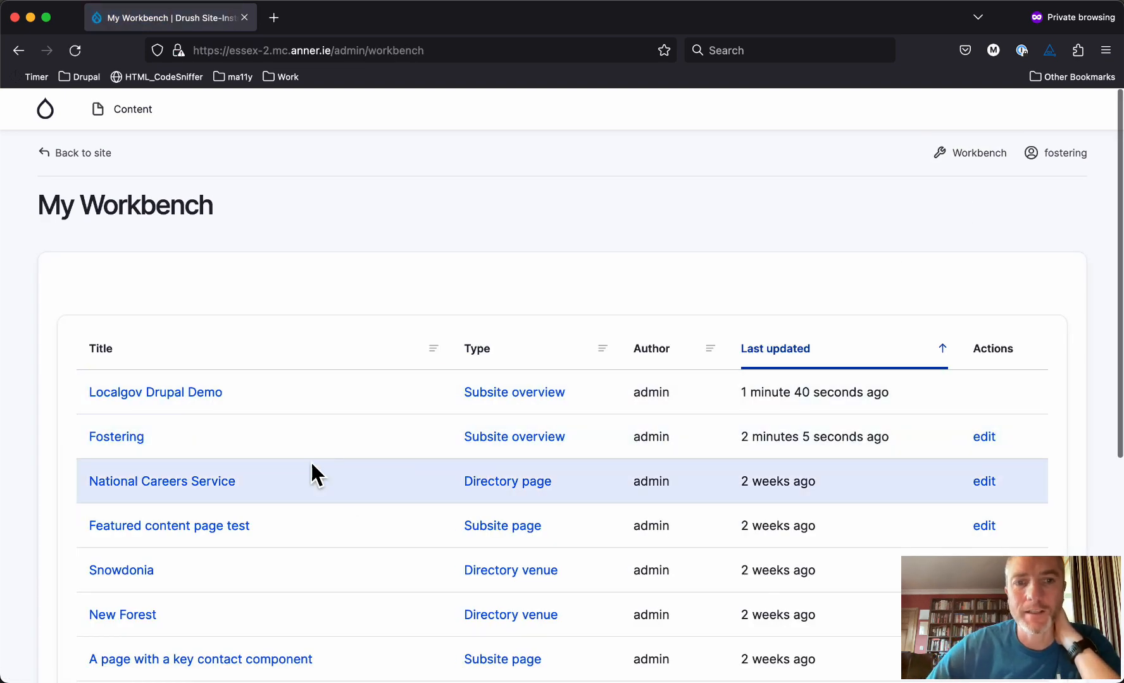
pyautogui.scroll(-4, 580, 492)
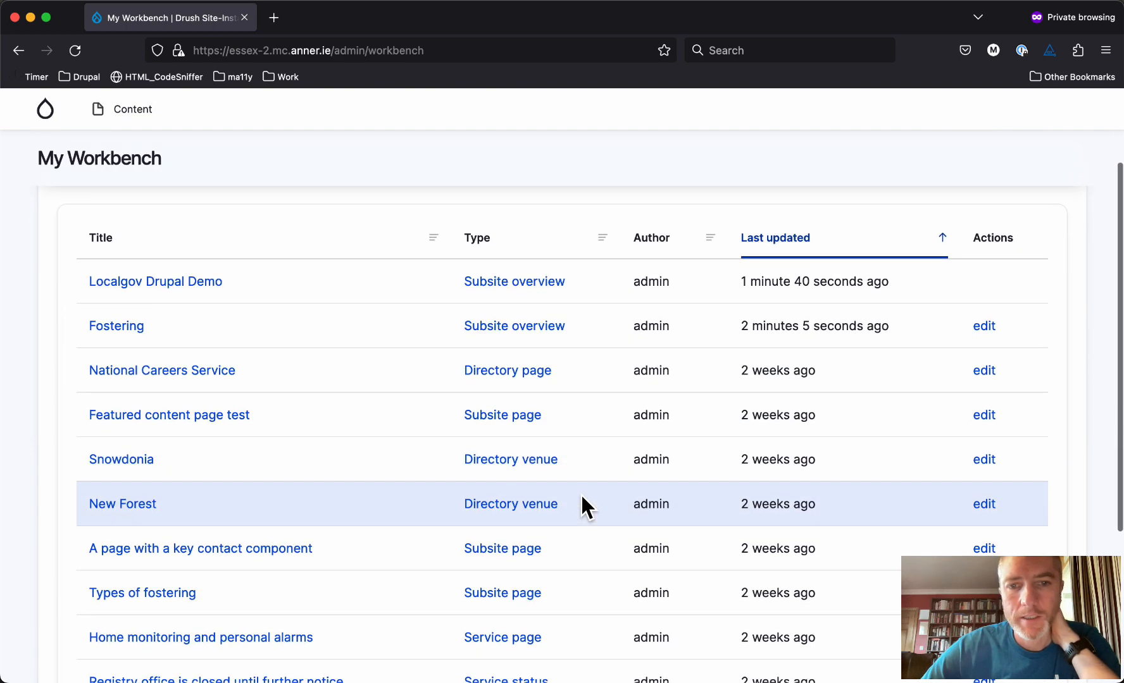
pyautogui.scroll(1, 580, 492)
pyautogui.scroll(1, 381, 463)
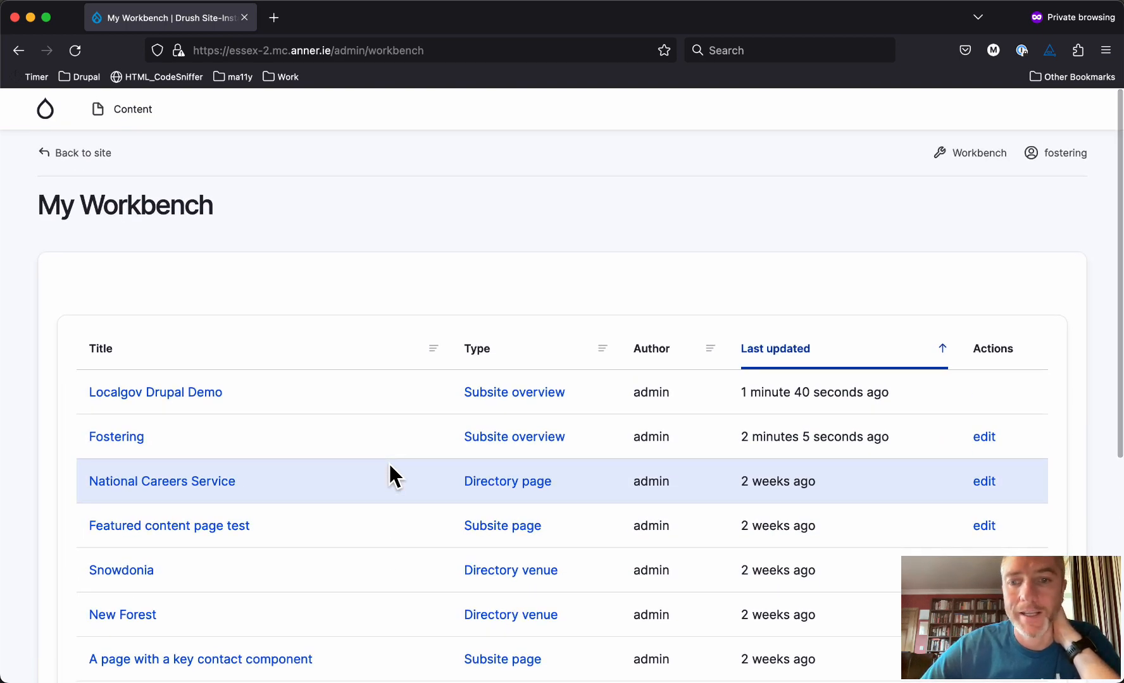
pyautogui.moveTo(967, 162)
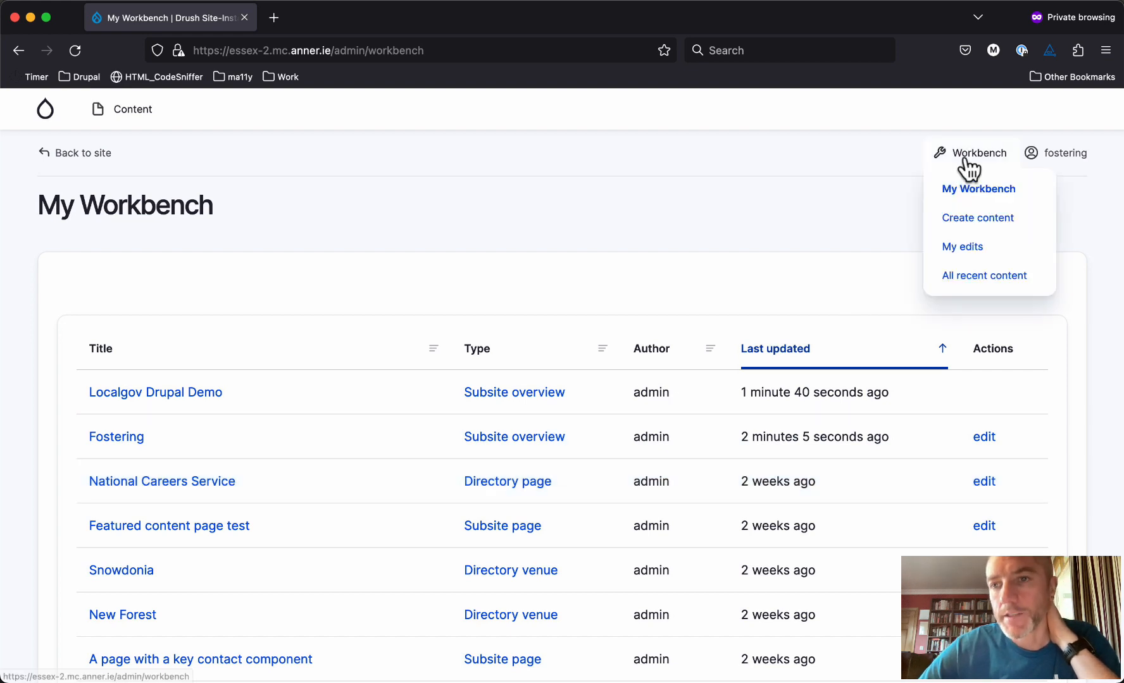
pyautogui.click(961, 253)
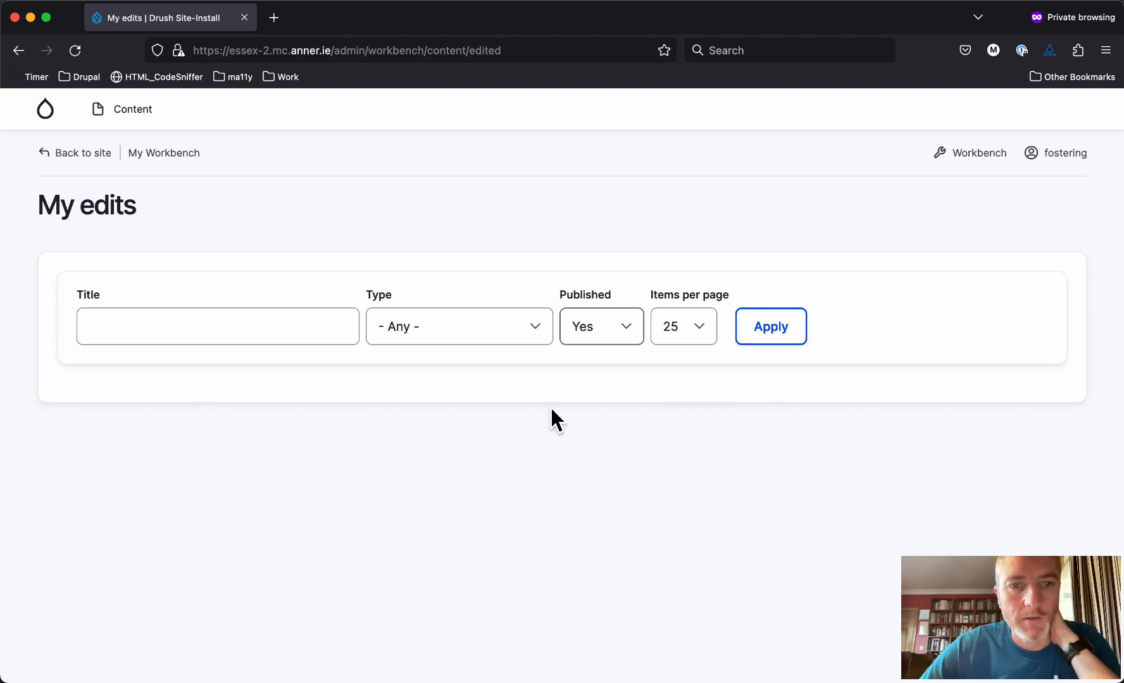
pyautogui.hscroll(-5, 501, 439)
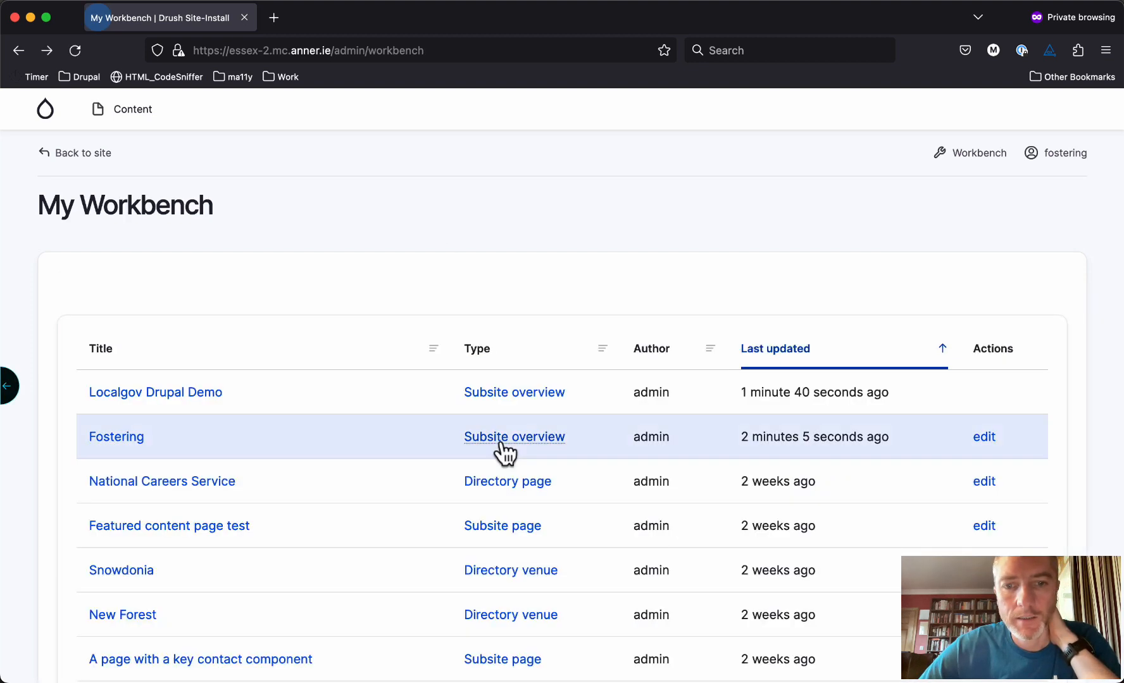
# Append 'Mark' to the Fostering subsite's summary and save it
pyautogui.click(983, 440)
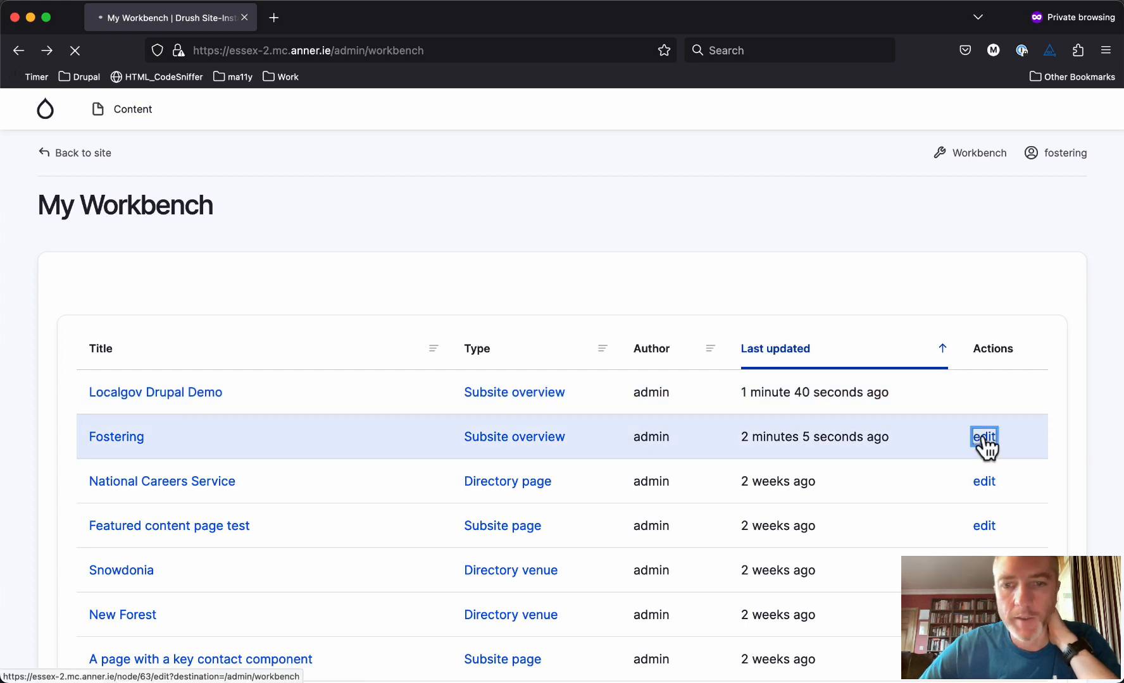
pyautogui.click(432, 491)
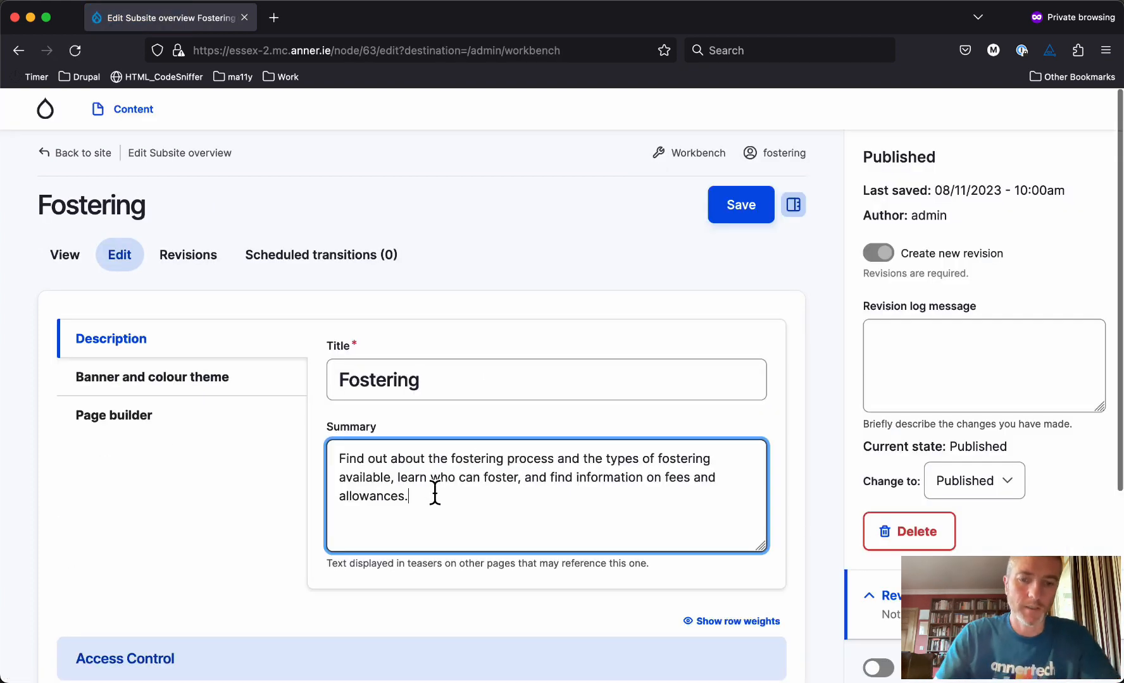
pyautogui.write('Mark.')
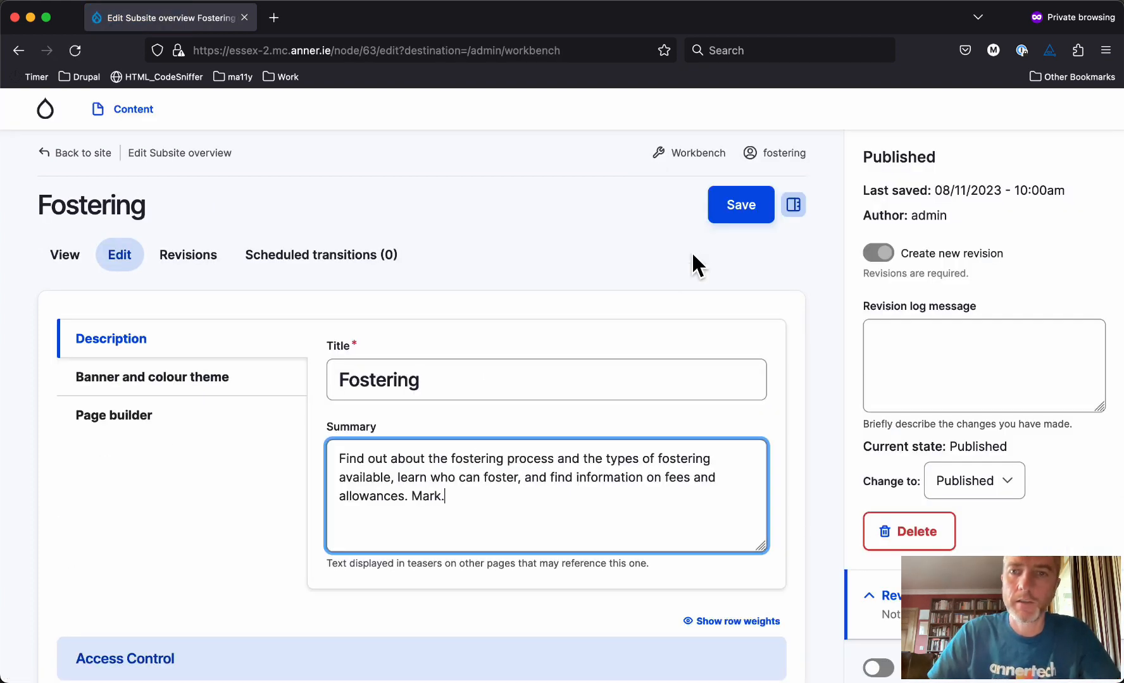
pyautogui.click(734, 218)
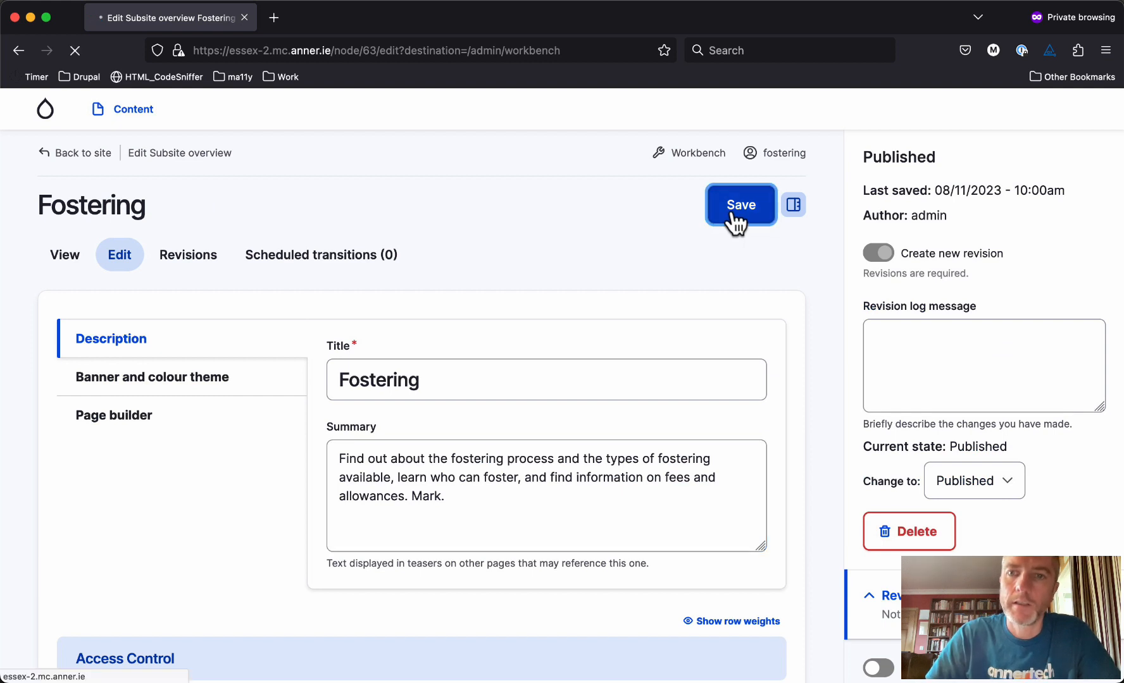
# Confirm the change in My edits, then view the Add content page's content types
pyautogui.moveTo(981, 149)
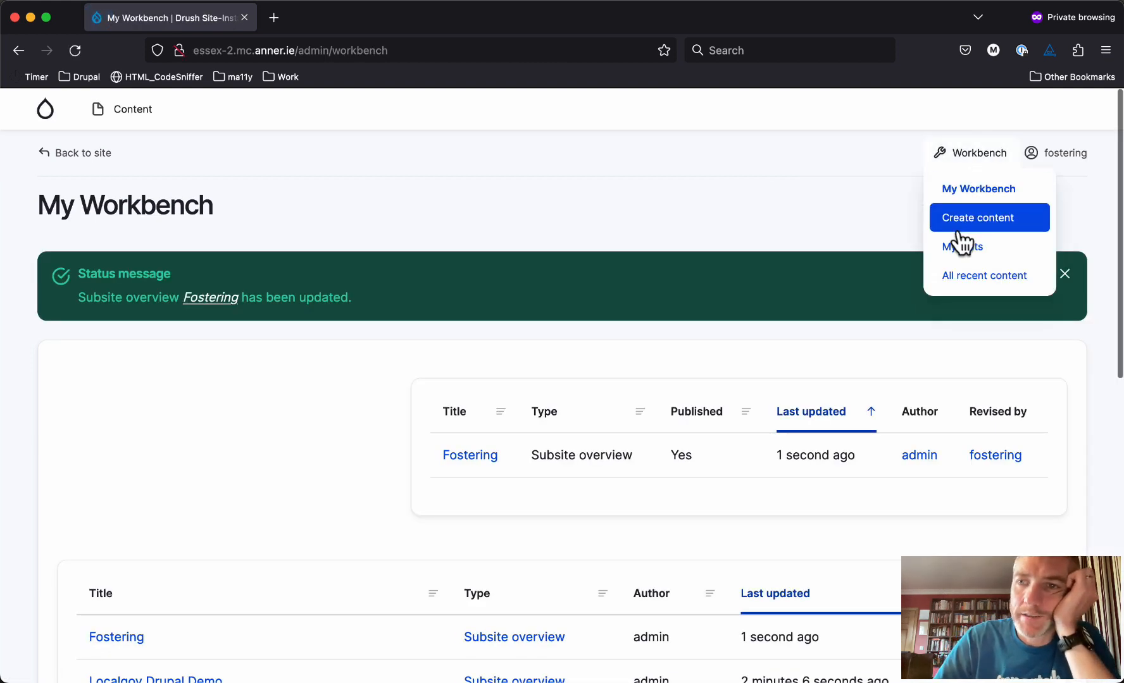
pyautogui.click(959, 248)
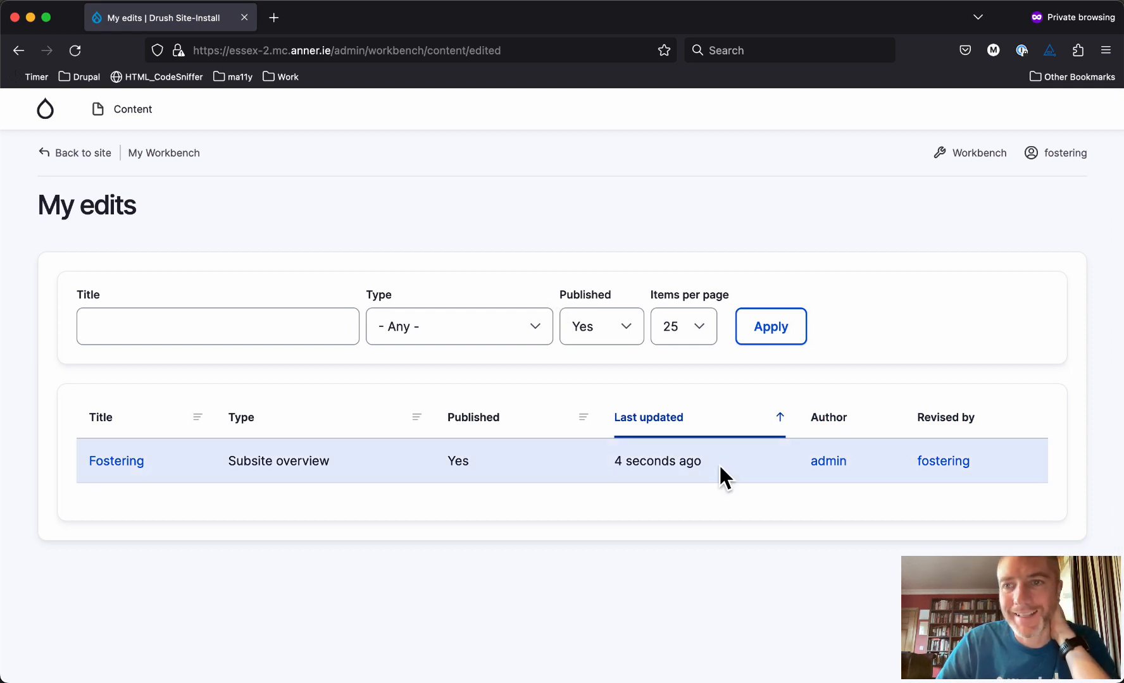
pyautogui.moveTo(975, 166)
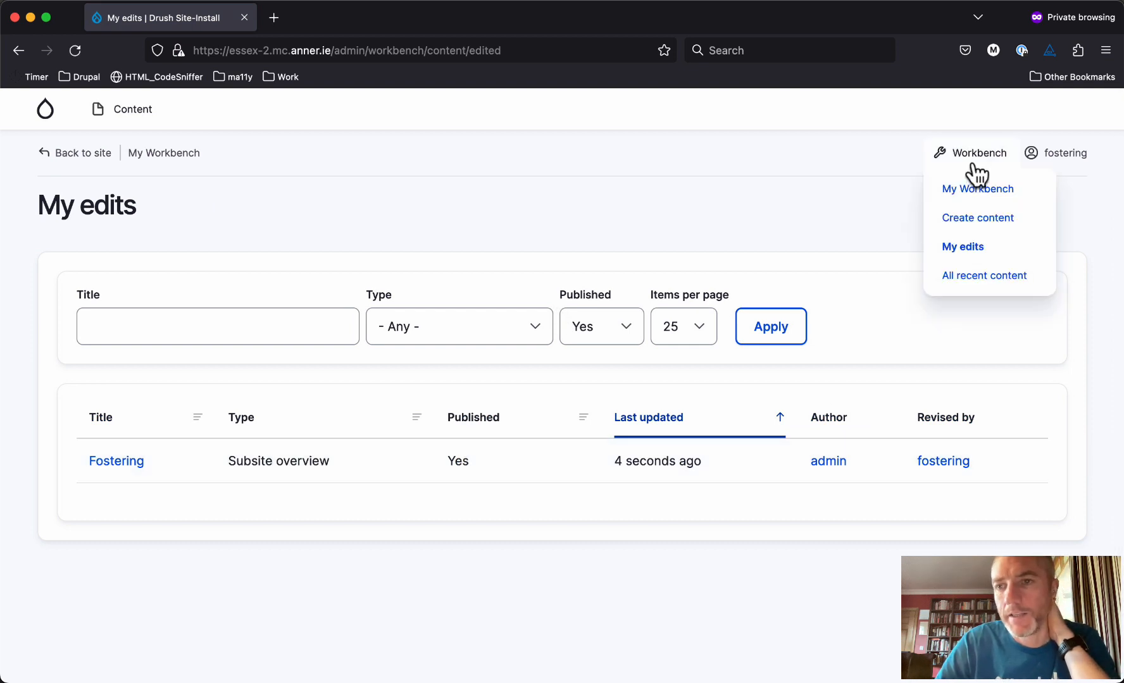
pyautogui.click(967, 217)
pyautogui.scroll(-4, 604, 471)
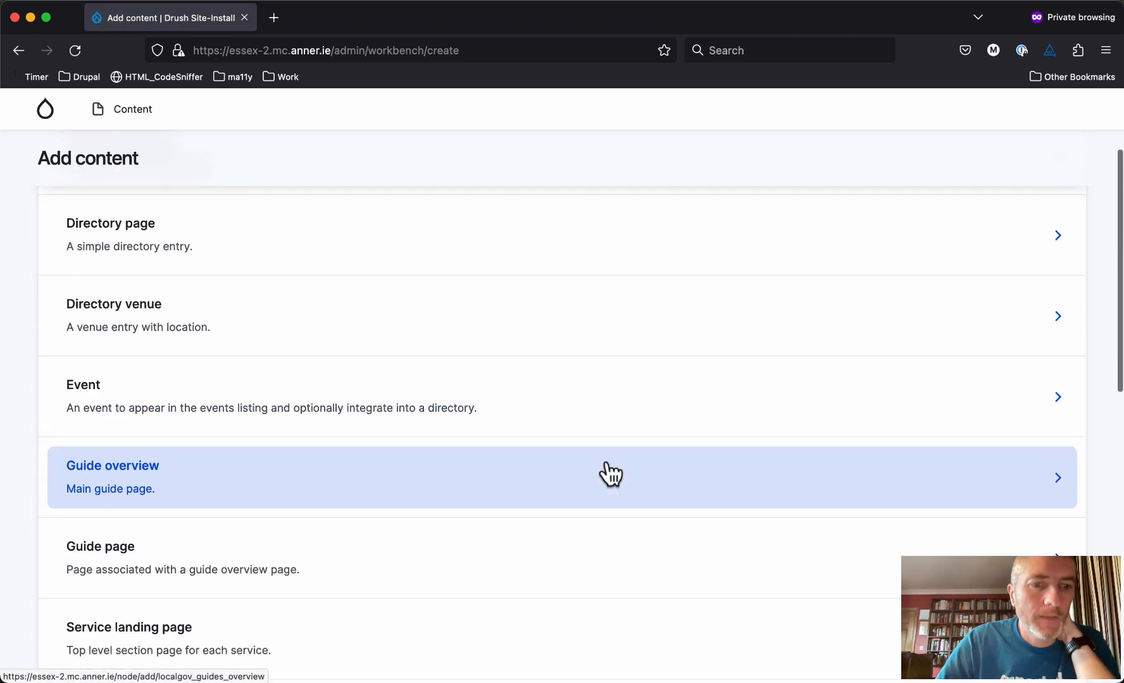
pyautogui.scroll(4, 605, 472)
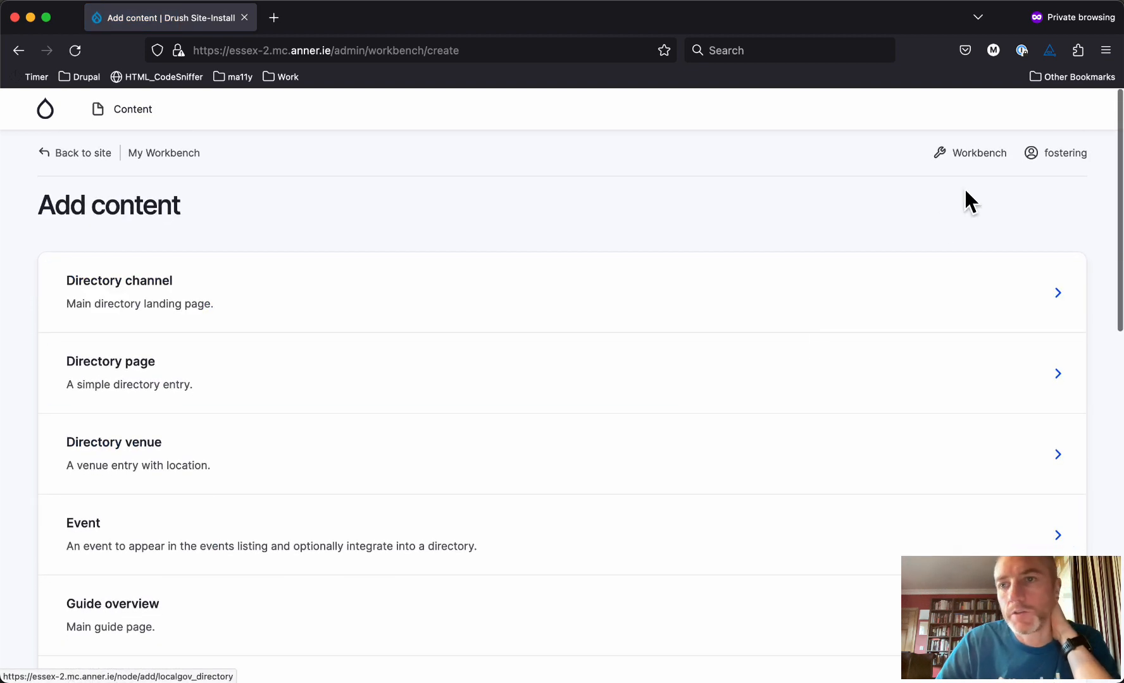
pyautogui.moveTo(978, 166)
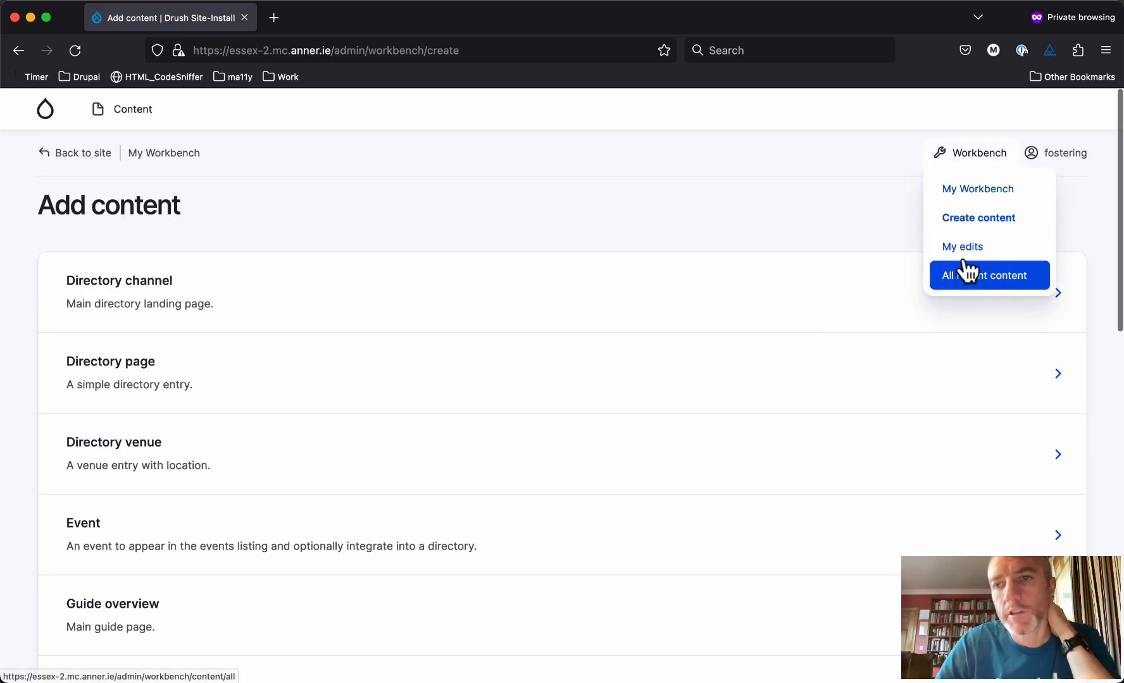
pyautogui.hotkey('ctrl', 'Down')
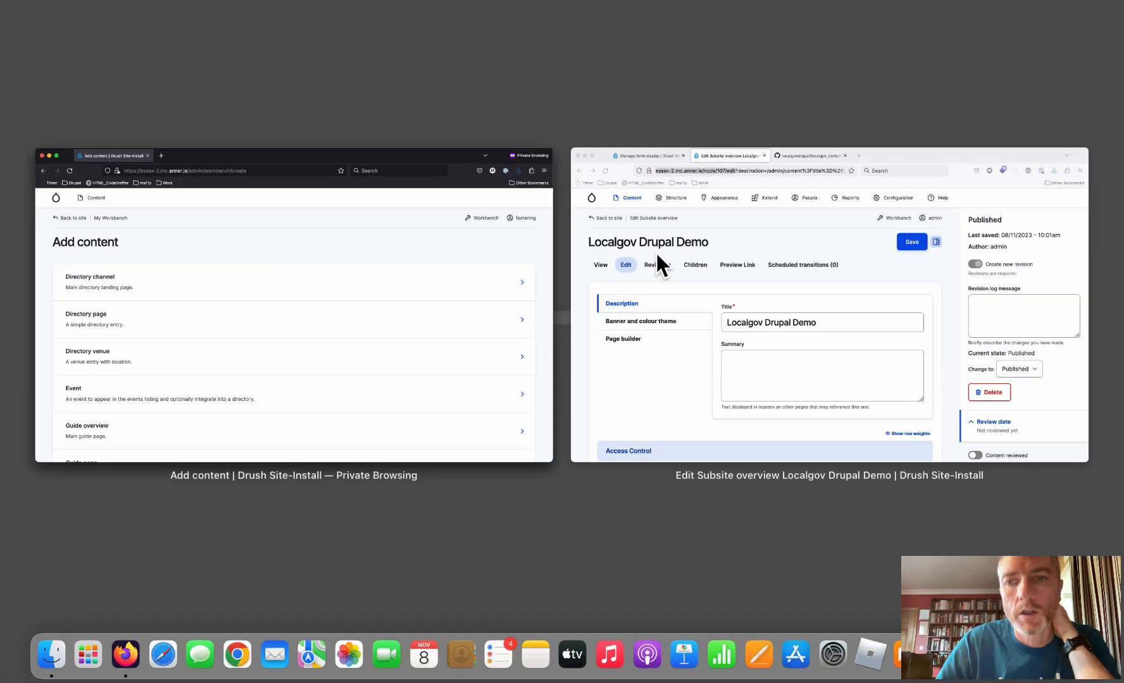
# Switch to the admin window, open People > Roles, and highlight the Devolved Editor role
pyautogui.click(660, 258)
pyautogui.moveTo(519, 116)
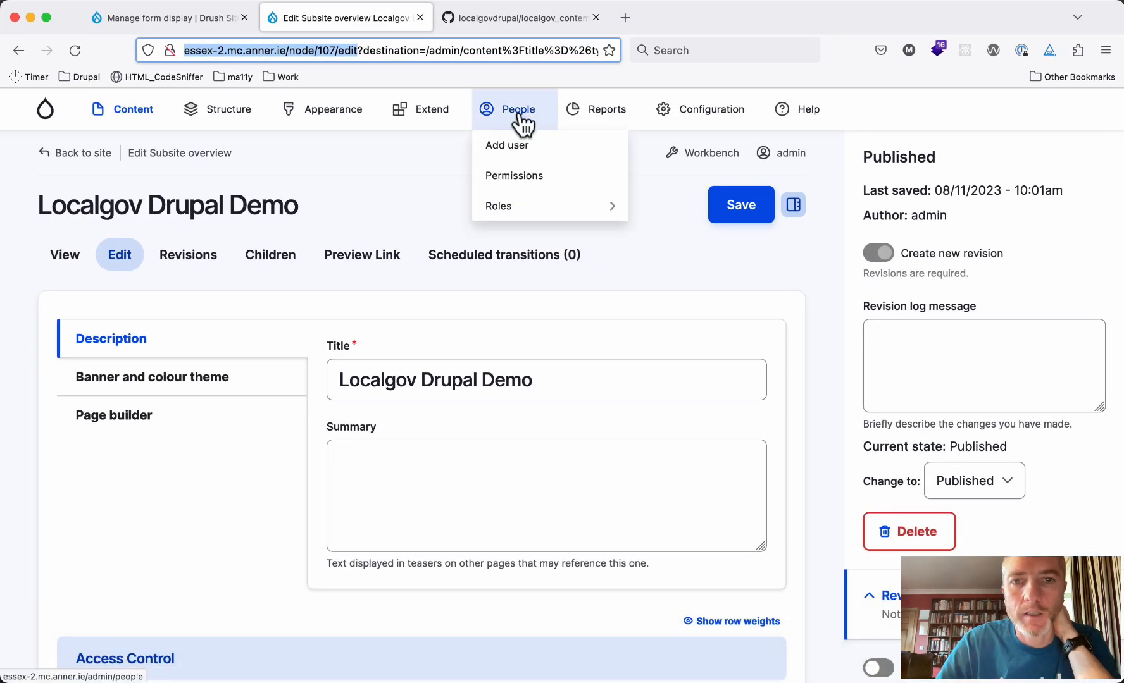
pyautogui.click(524, 203)
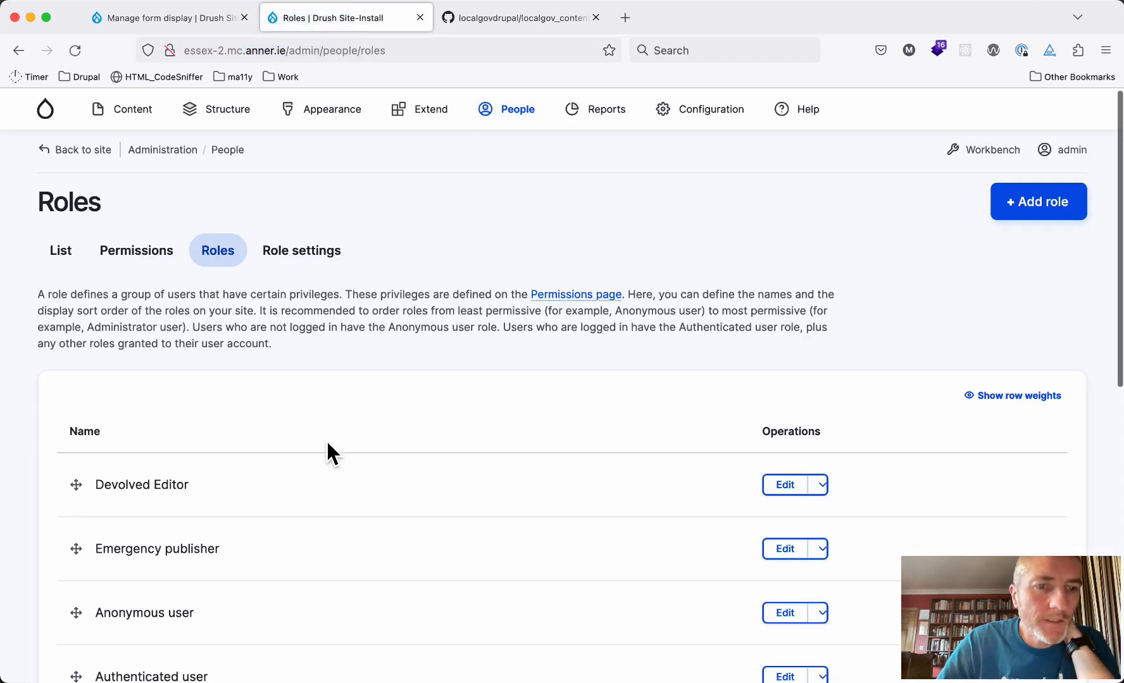
pyautogui.scroll(-1, 329, 451)
pyautogui.doubleClick(120, 462)
pyautogui.moveTo(120, 462); pyautogui.dragTo(176, 460)
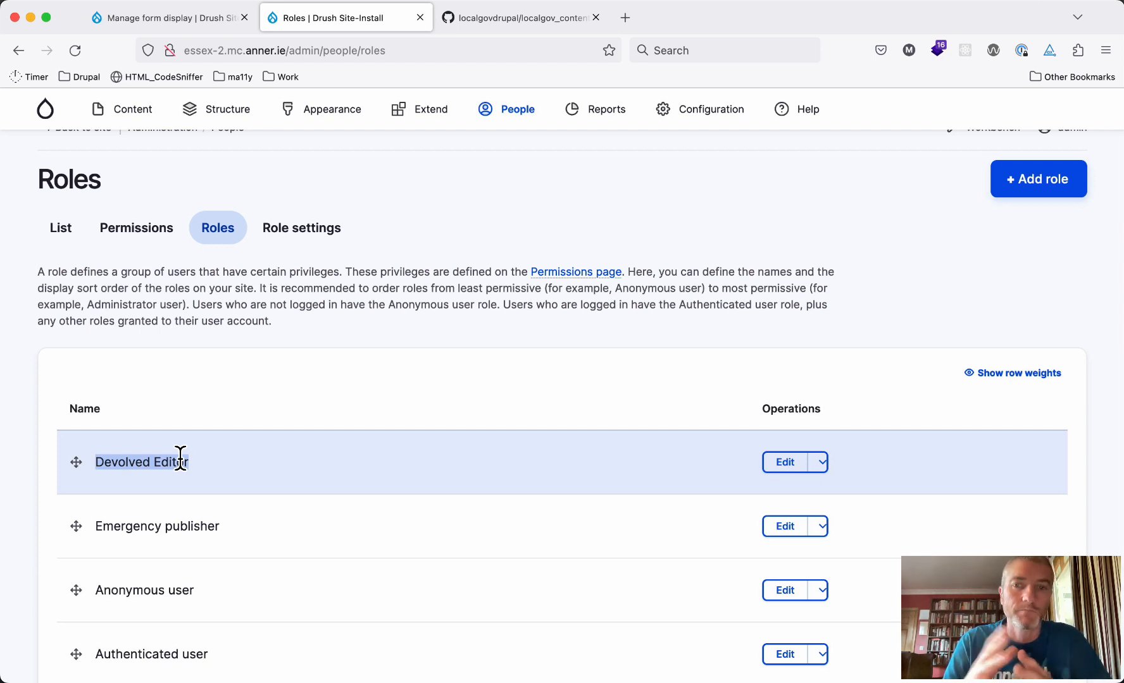
pyautogui.click(181, 457)
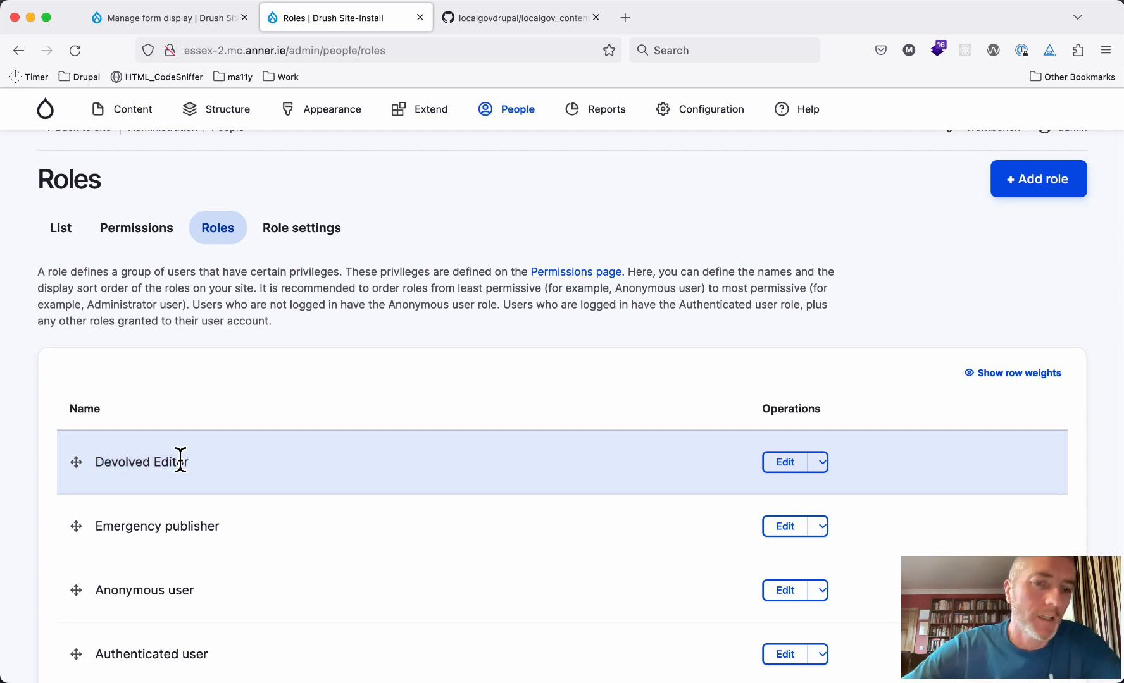